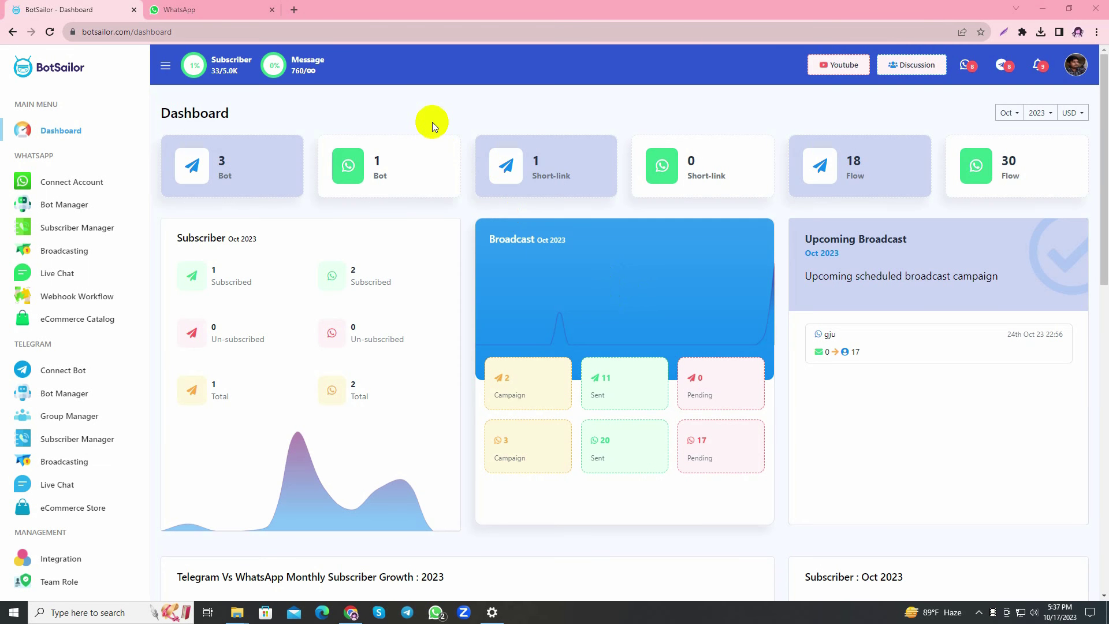
Go to the WhatsApp Bot Manager page from the sidebar.
click(55, 202)
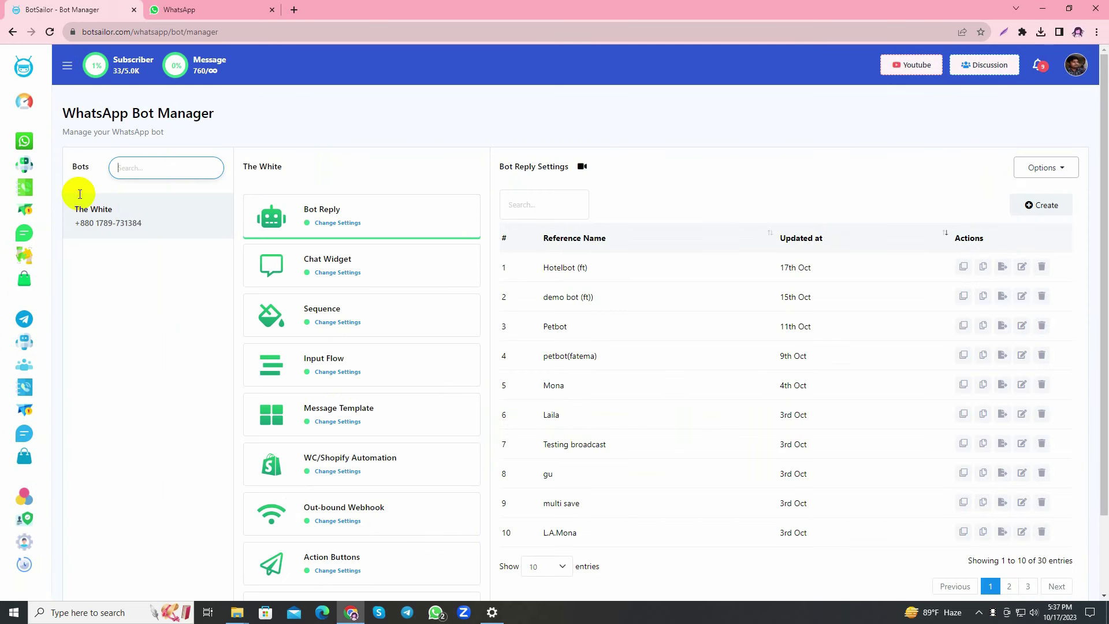
Create a new bot reply flow and move its Start Bot Flow node to the top-left.
click(1031, 205)
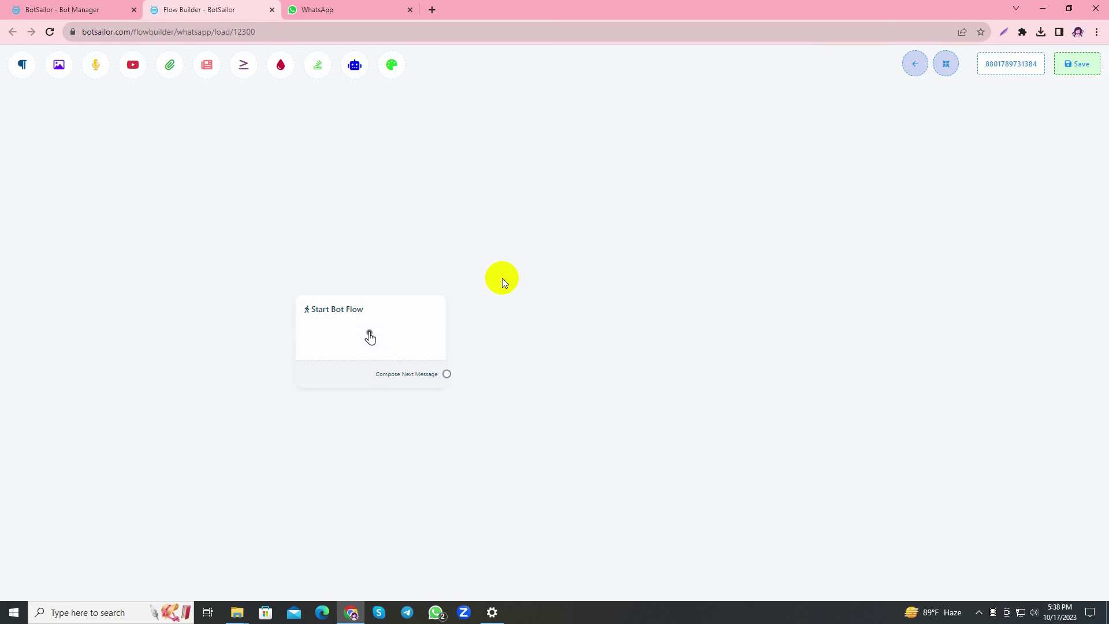
drag(395, 350, 333, 297)
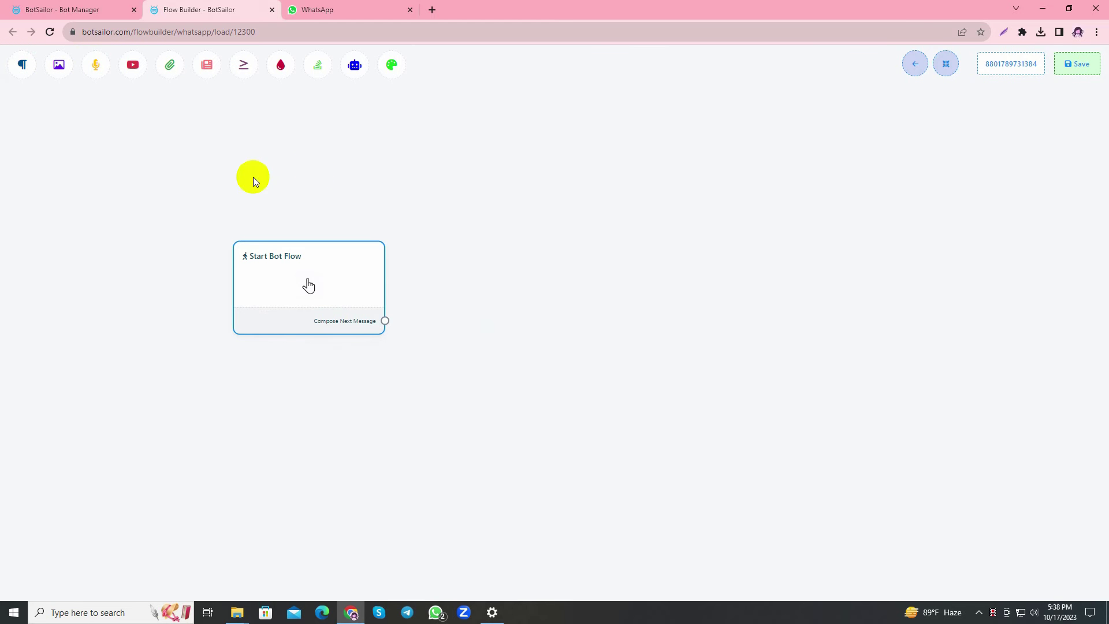
drag(308, 285, 226, 251)
Trigger the start node on exact keywords Hello, Hi, Bonjour and title the flow 'Hotel bot'.
double_click(242, 263)
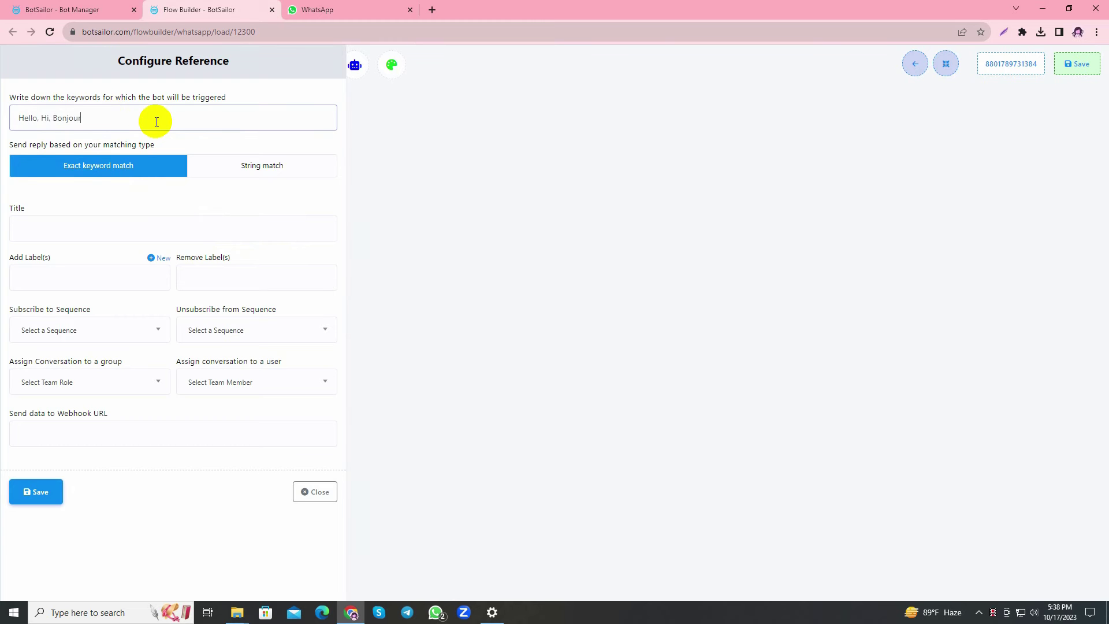
click(118, 235)
text(Hot)
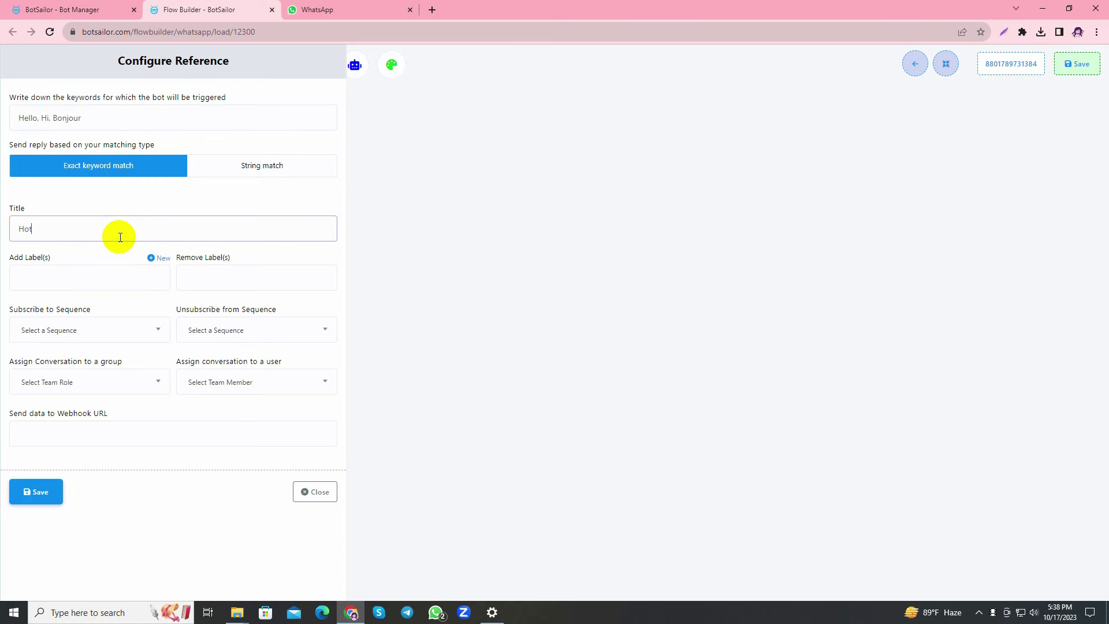
text(el bot)
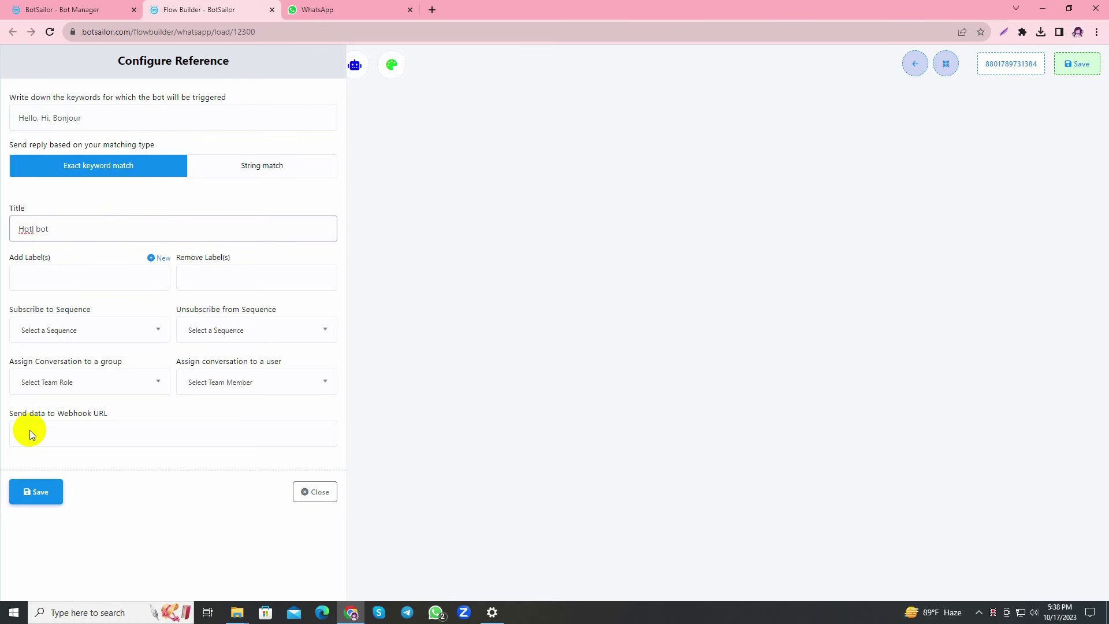
click(33, 236)
text(e)
click(52, 500)
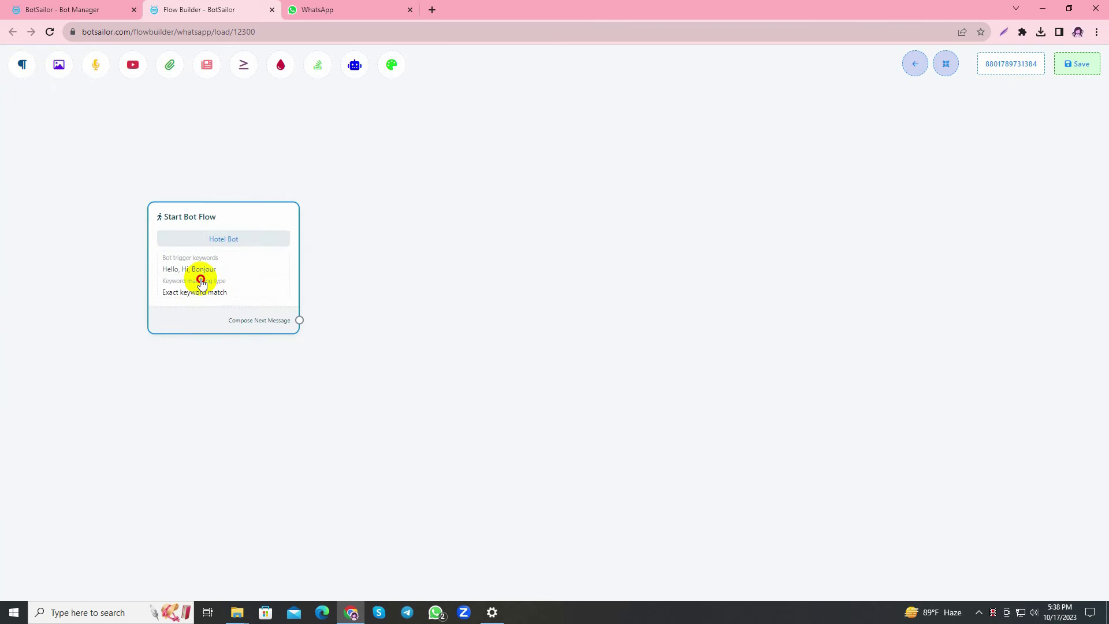
Add a Text reply: 'Welcome to hotel La Petite! Where every moment is crafted for your delight'.
drag(221, 263, 310, 213)
click(379, 216)
double_click(406, 254)
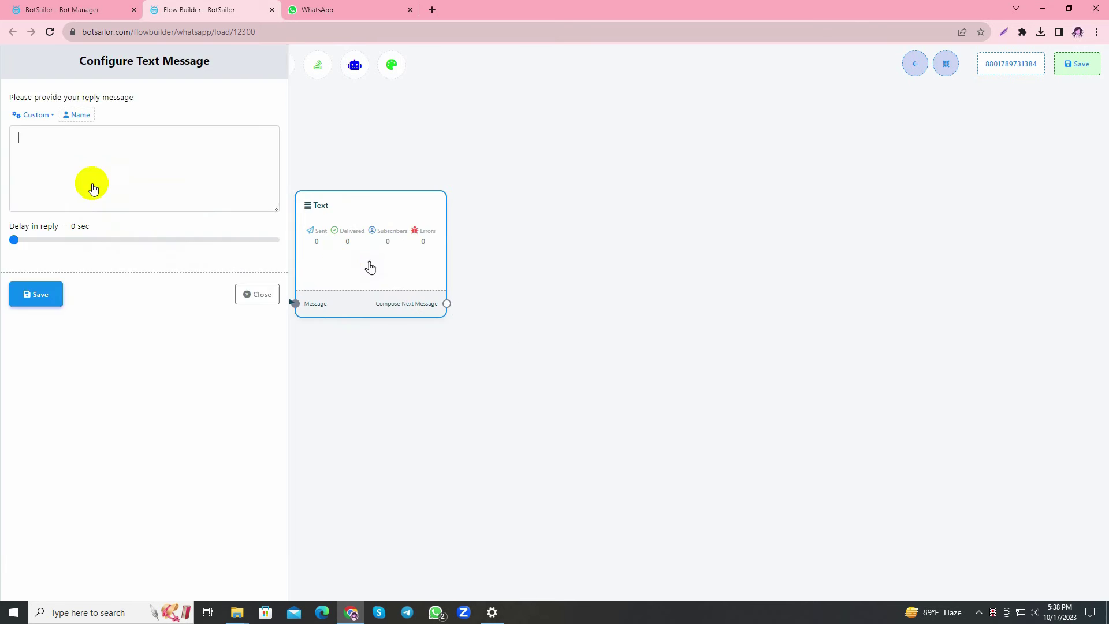
click(79, 155)
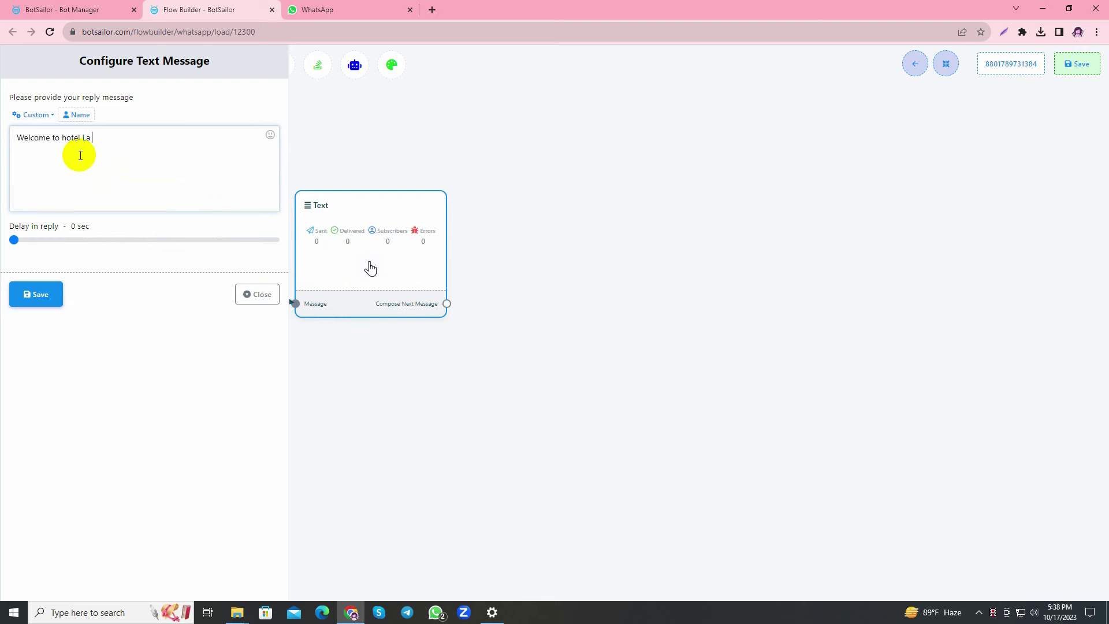
text(Welcome to hotel La Petite! Where every moment is crafted for your delight.)
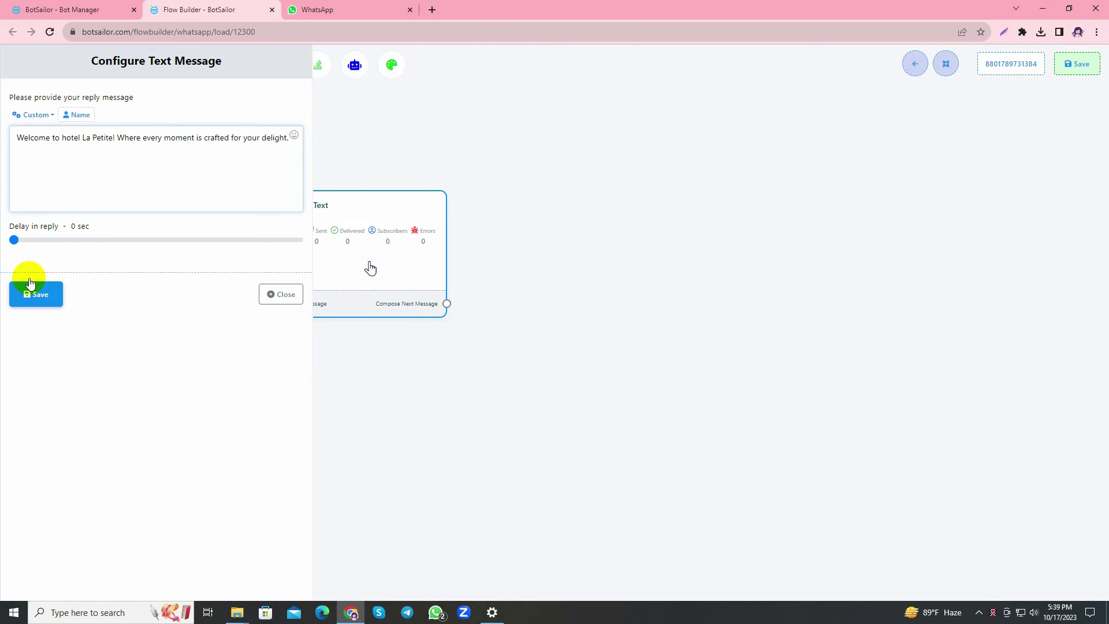
click(35, 293)
Re-centre the flow and draw a link from the Text node to a new step.
click(947, 62)
drag(806, 226, 500, 161)
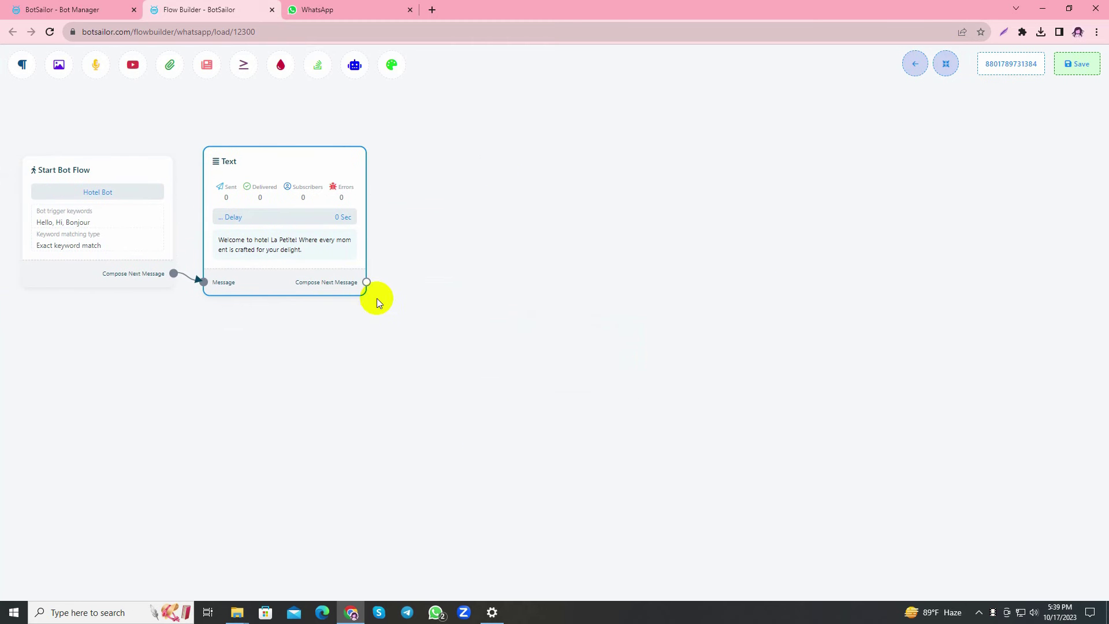
drag(366, 281, 465, 237)
Add an Interactive node with the body 'How may we enhance your stay today?'.
click(501, 322)
drag(577, 398, 494, 237)
double_click(482, 254)
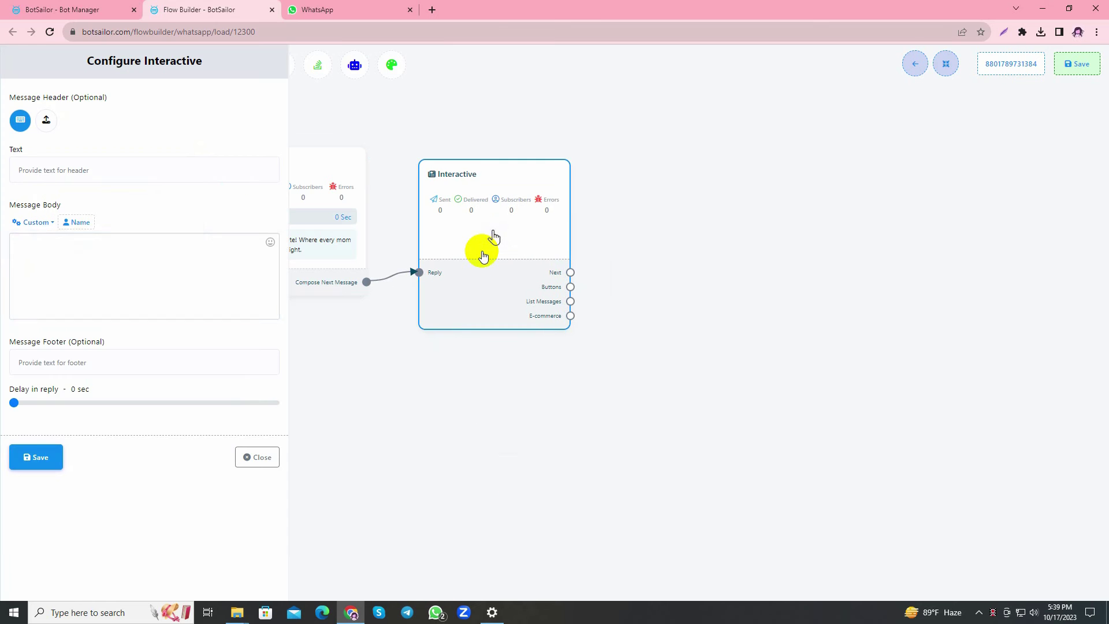
click(157, 266)
text(How may we enhance yo)
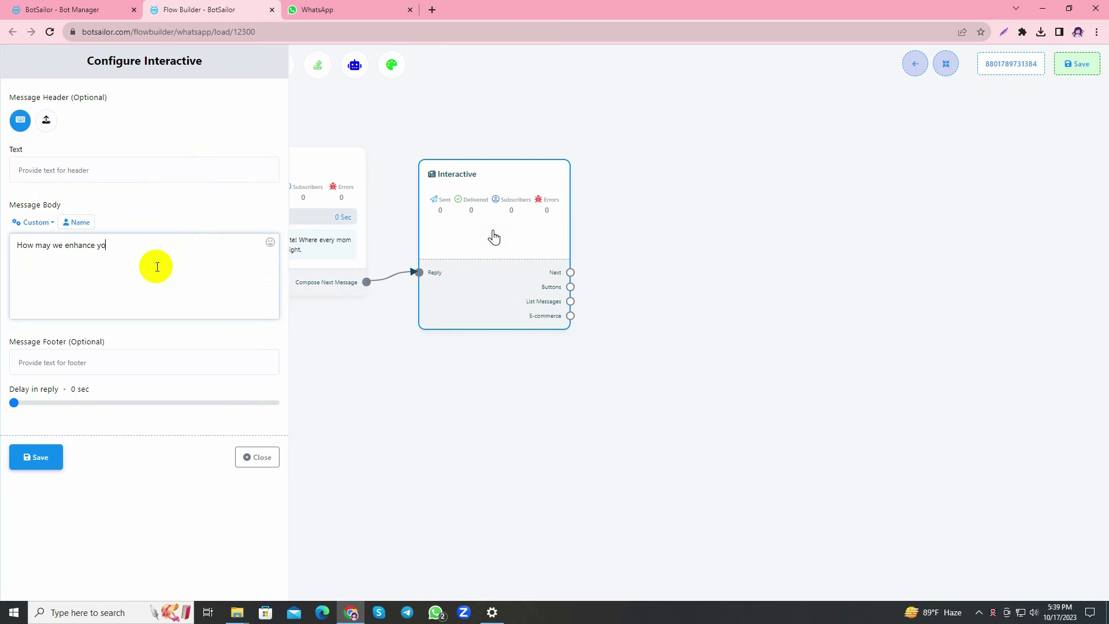
text(ur stay today?)
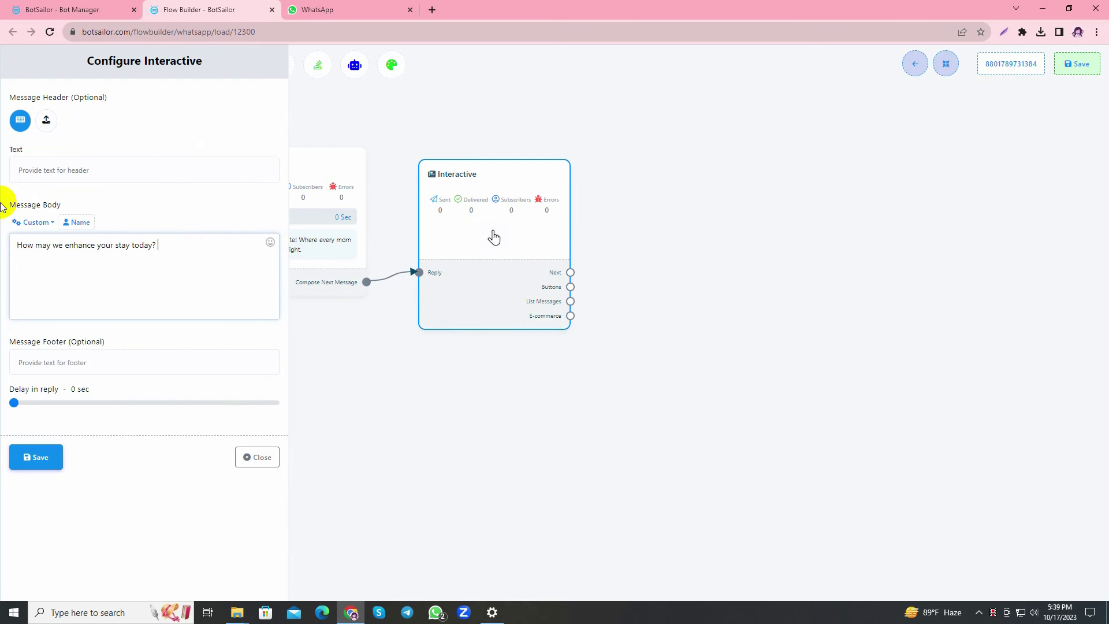
Upload the hotel window photo as the Interactive message's header and save it.
click(46, 119)
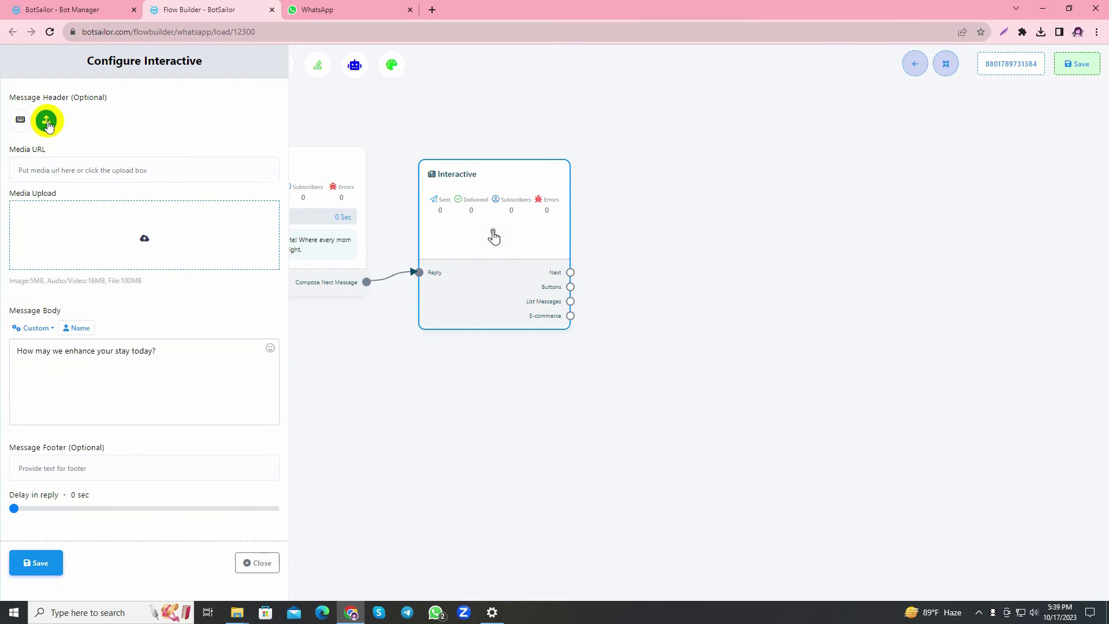
click(144, 234)
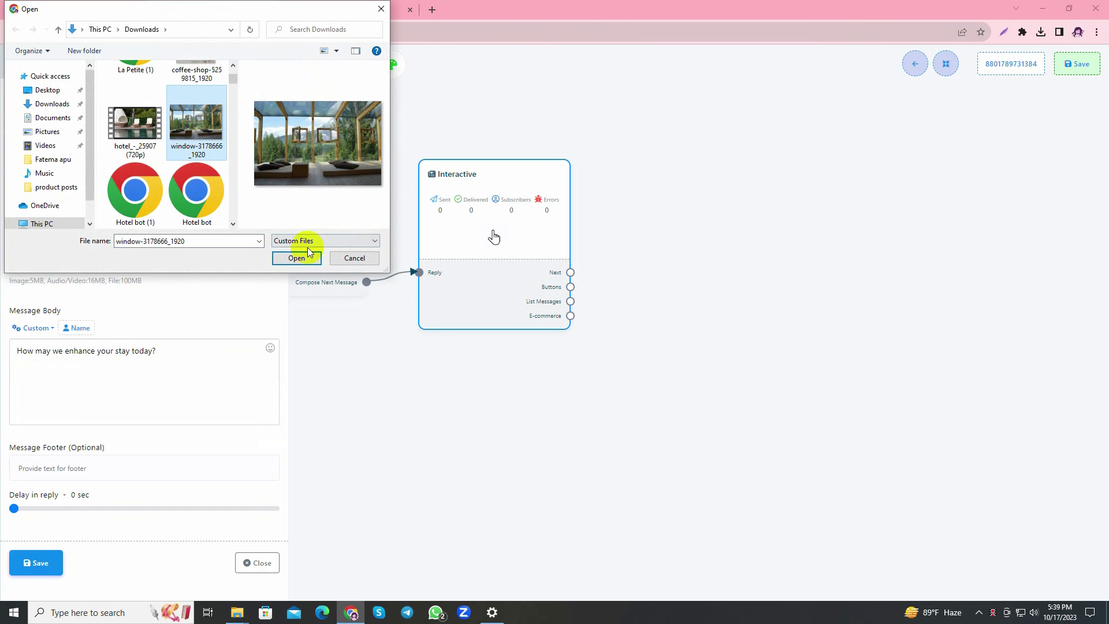
click(297, 259)
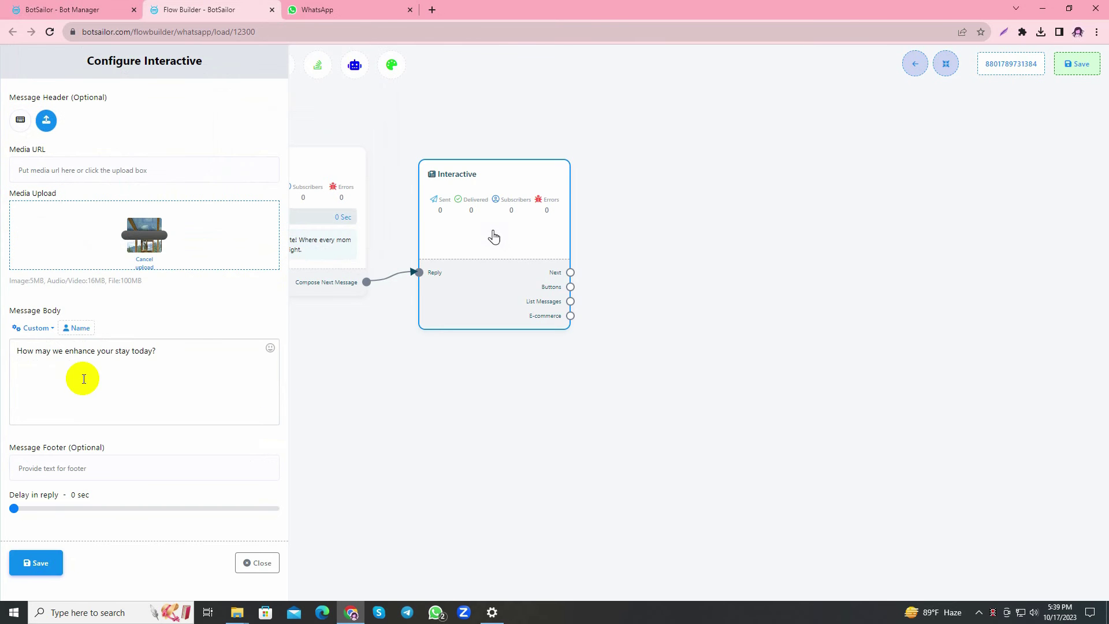
click(37, 565)
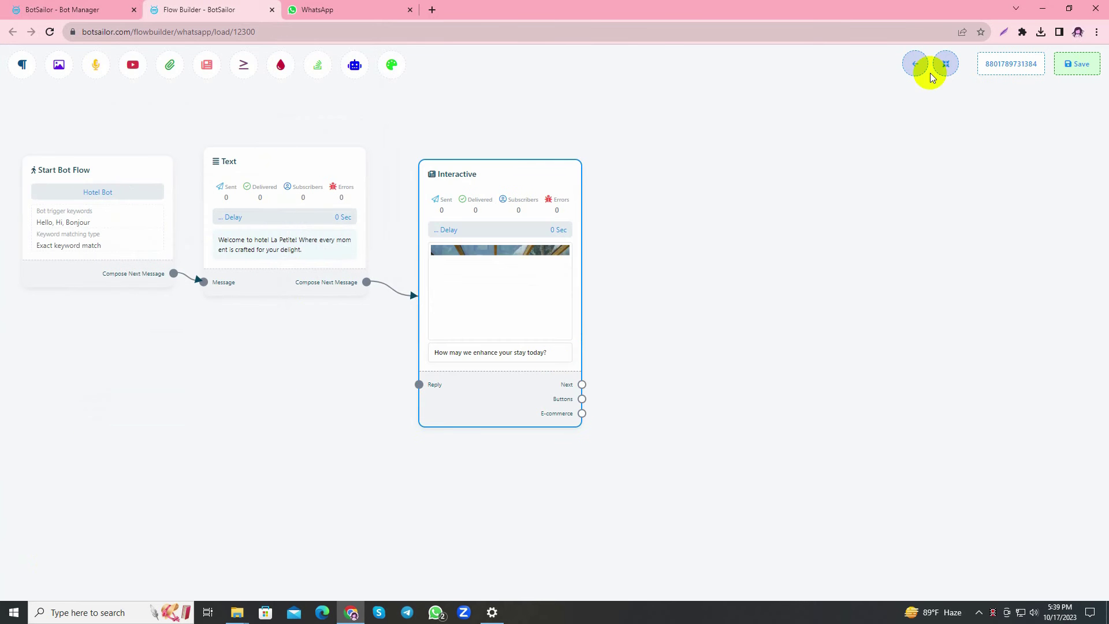
Tidy the flow and add a Button node from the Interactive node's Buttons output.
click(944, 65)
drag(624, 202, 434, 240)
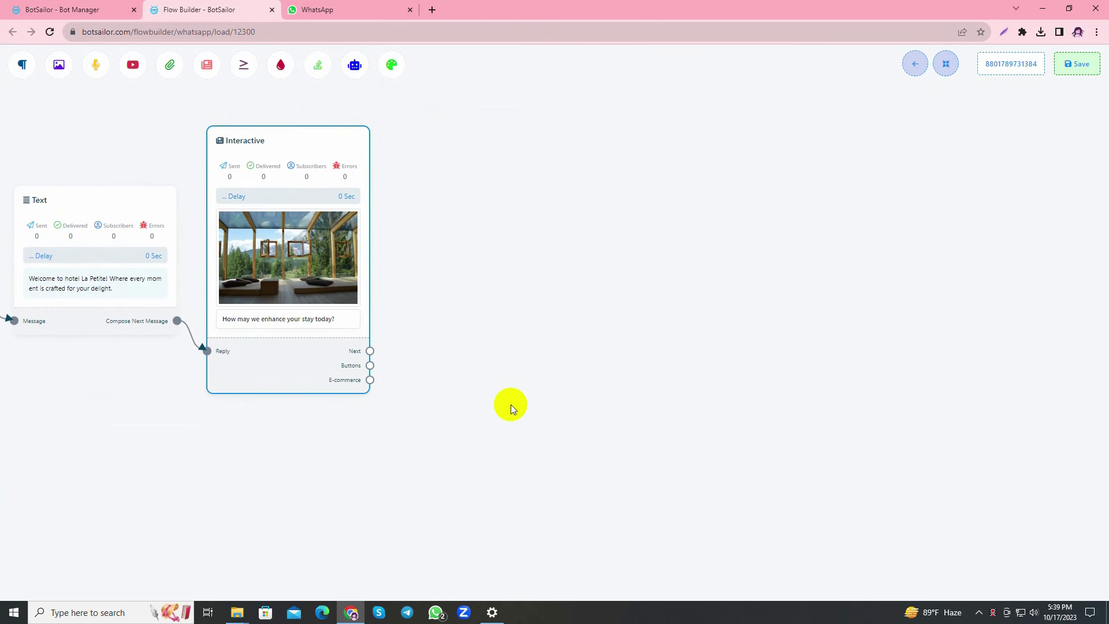
drag(369, 365, 487, 297)
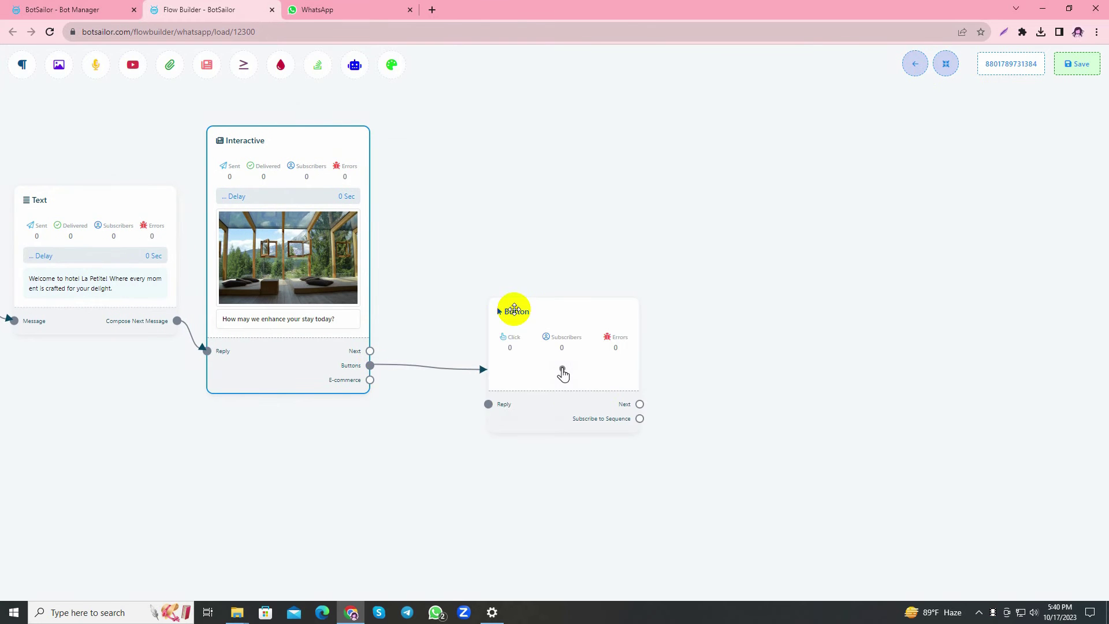
drag(563, 372, 517, 257)
Clone the Button node twice, link the copies to the Buttons output, and auto-arrange.
right_click(518, 256)
click(506, 287)
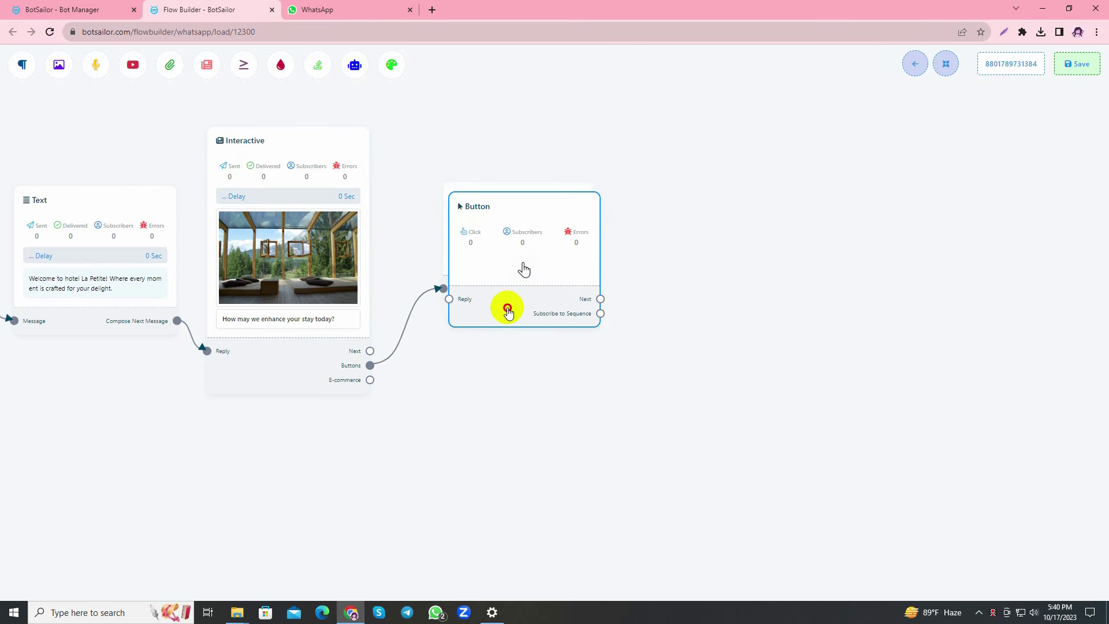
drag(508, 364, 507, 426)
right_click(508, 426)
click(521, 450)
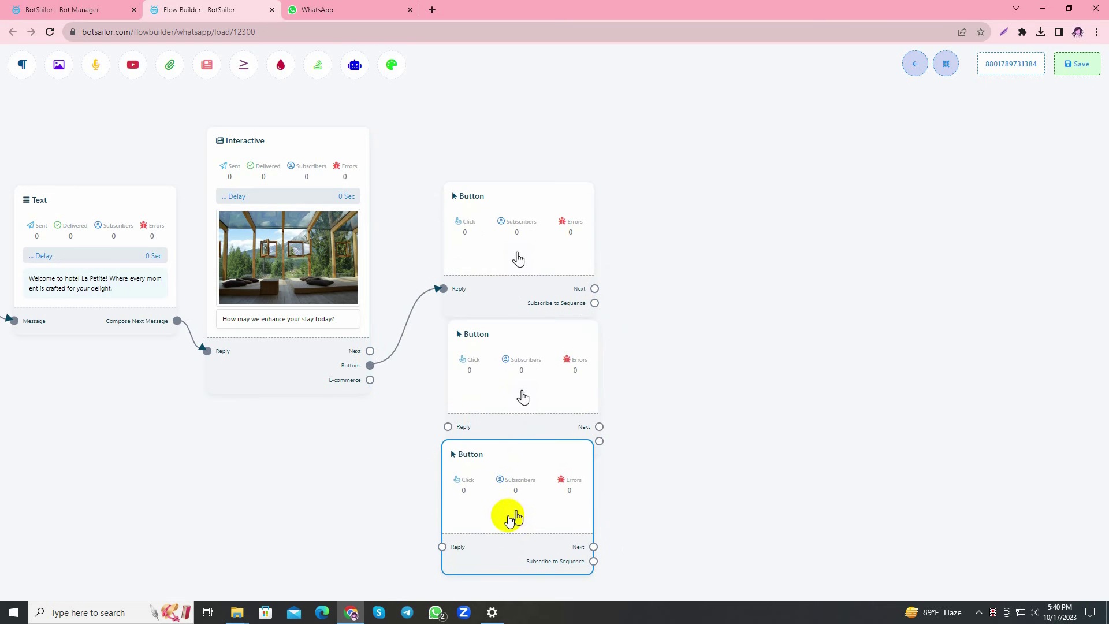
drag(602, 228, 578, 251)
drag(498, 366, 448, 433)
drag(368, 249, 386, 500)
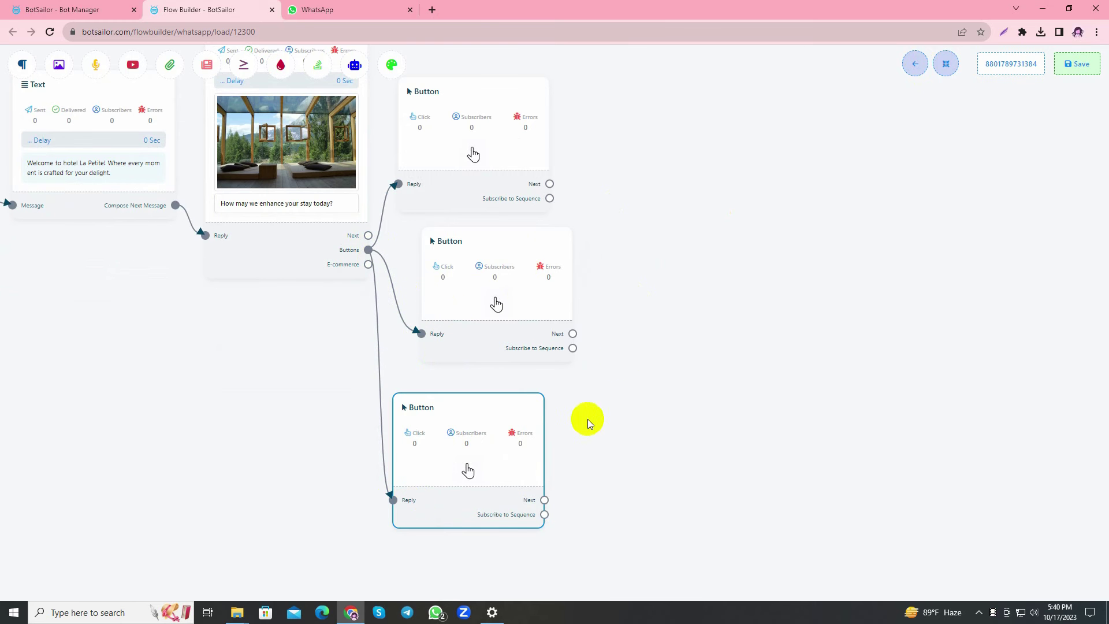
click(945, 64)
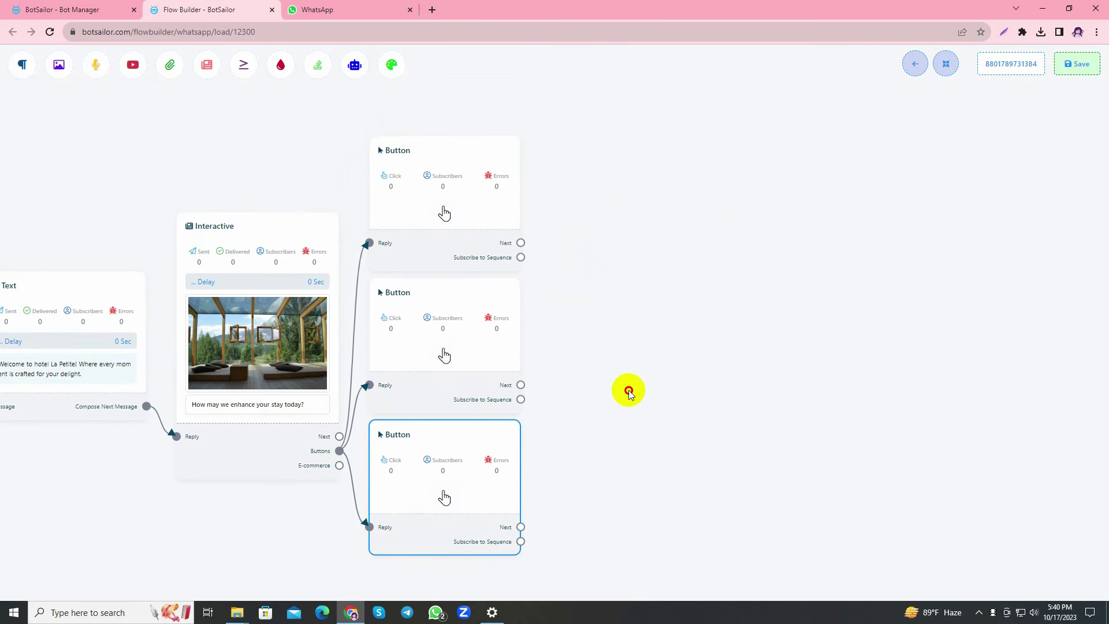
Name the first button 'Opulent Pool' and set it to Send Message.
double_click(441, 234)
click(119, 115)
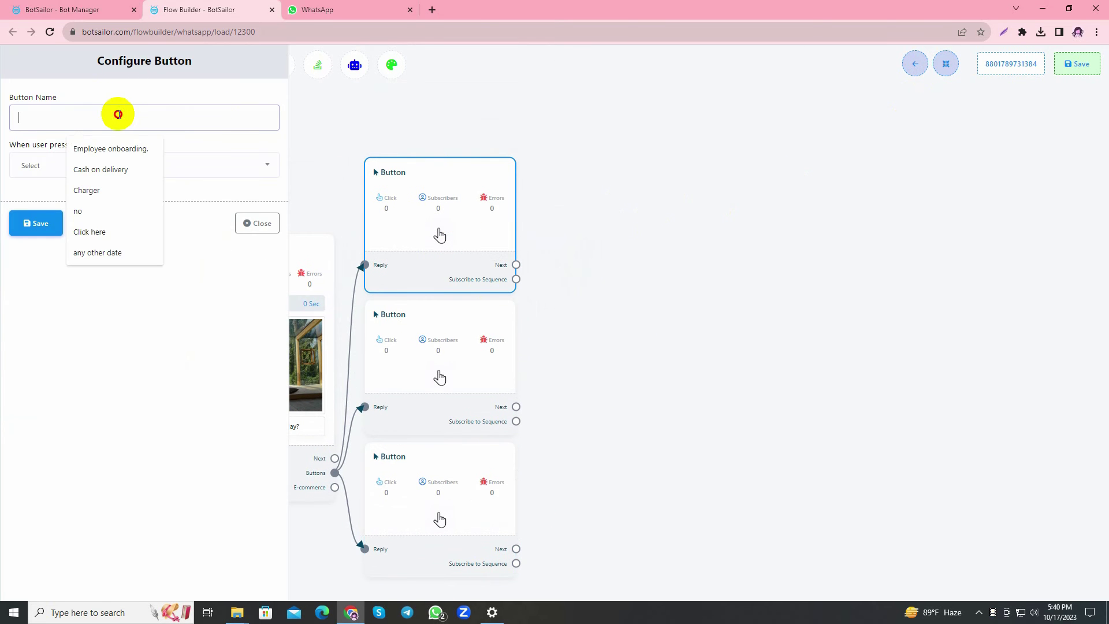
text(Opulent Pool)
click(112, 166)
click(80, 249)
click(35, 547)
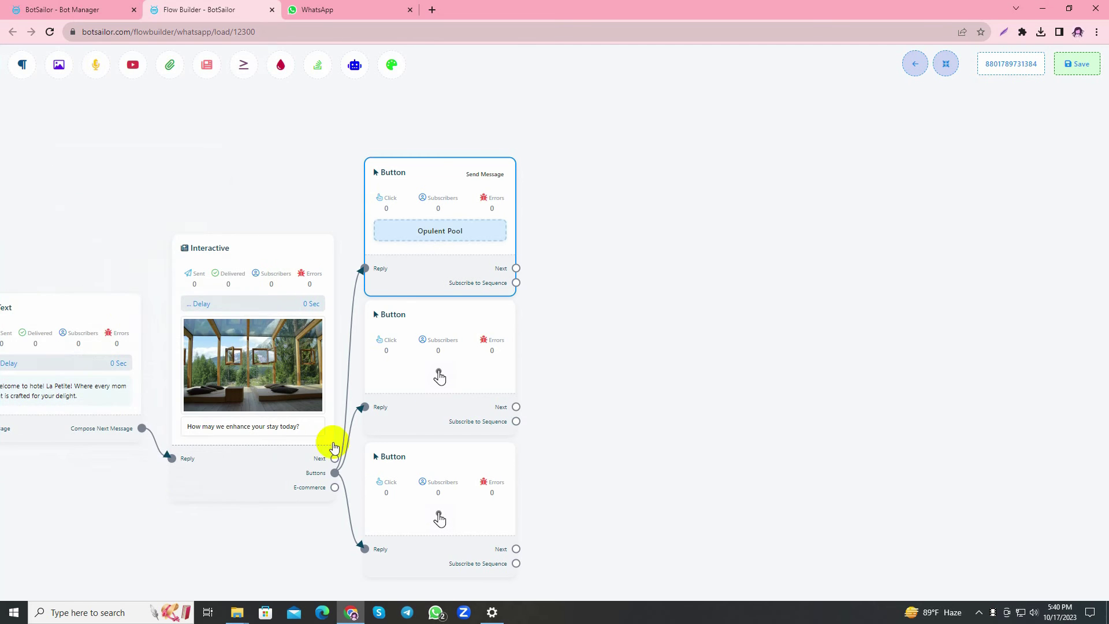
Name the second button 'Gourmet Breakfast' and set it to Send Message.
click(411, 409)
click(70, 122)
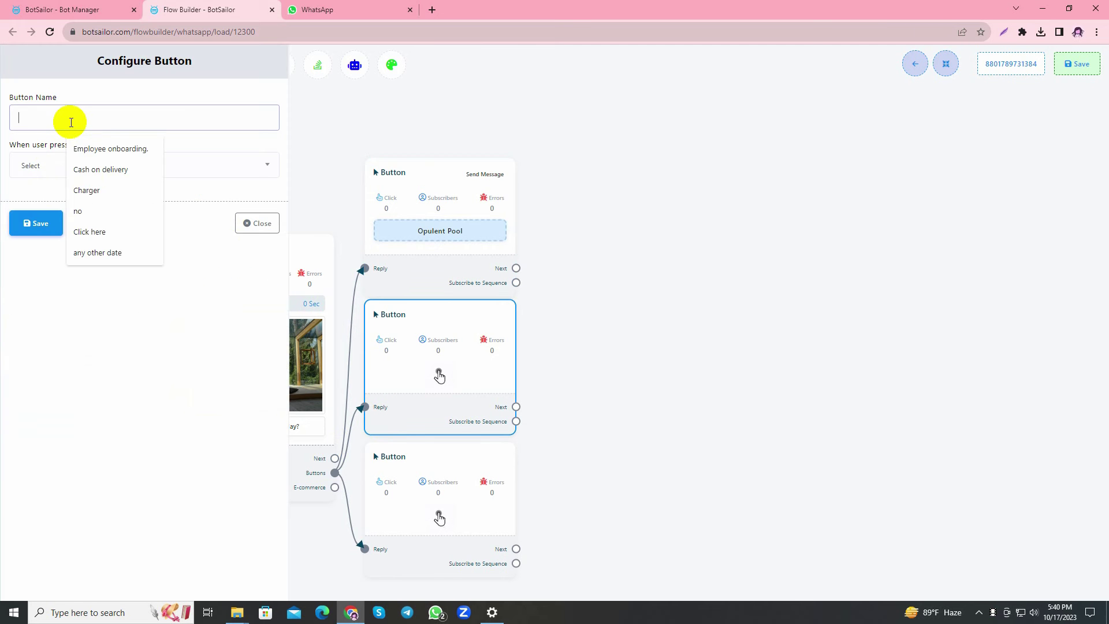
text(Gourmet Breakfas)
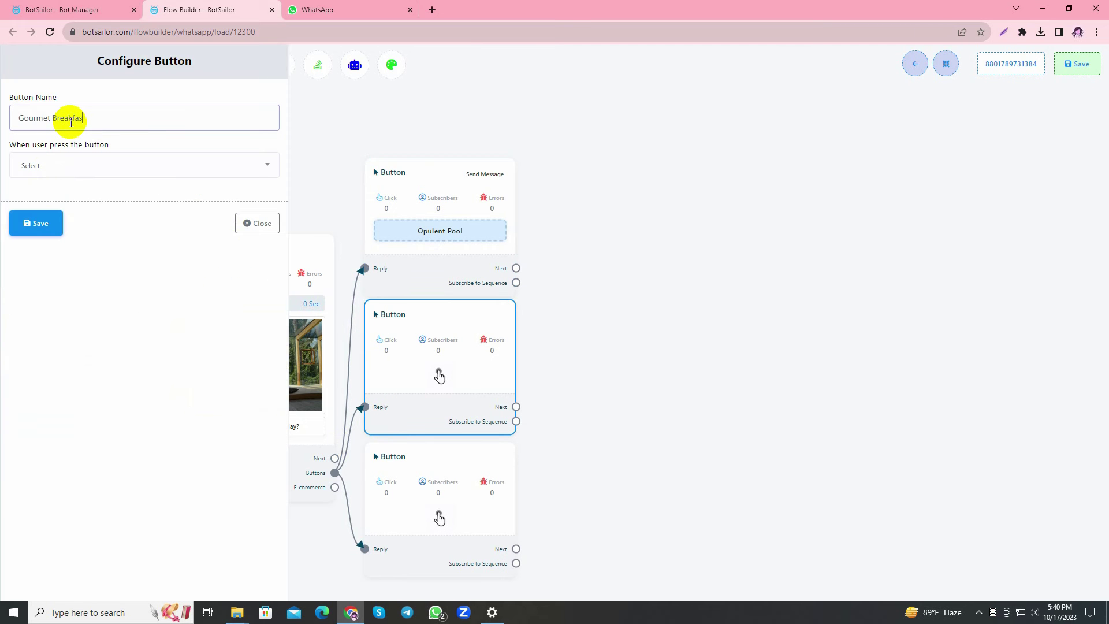
click(77, 164)
click(72, 248)
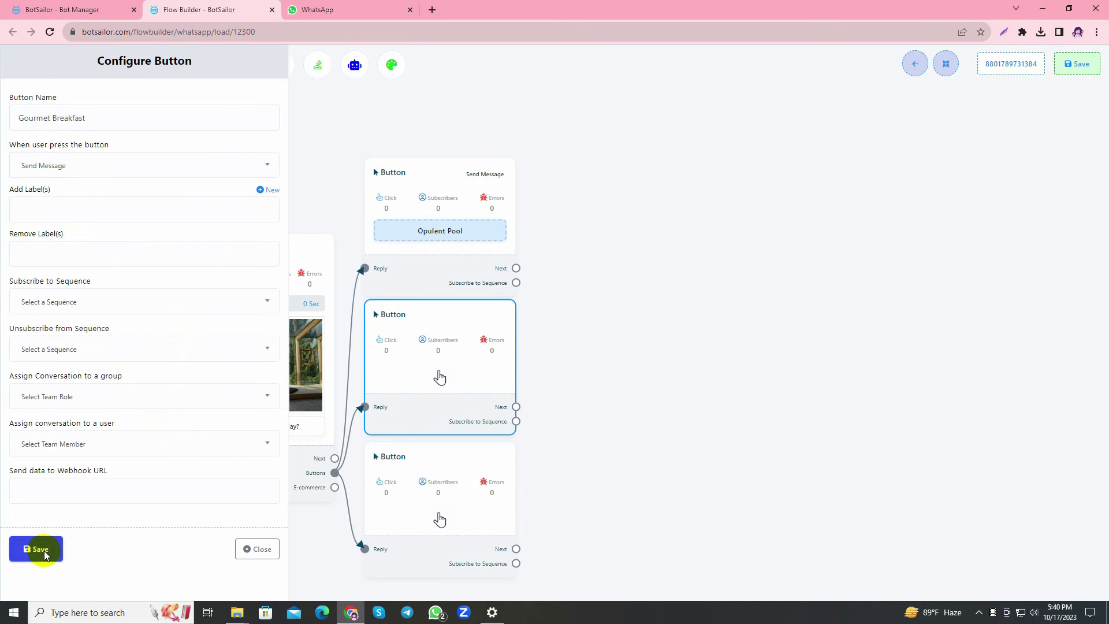
click(36, 547)
Name the third button 'Check-in & Out', set it to Send Message, and link from Opulent Pool.
click(407, 497)
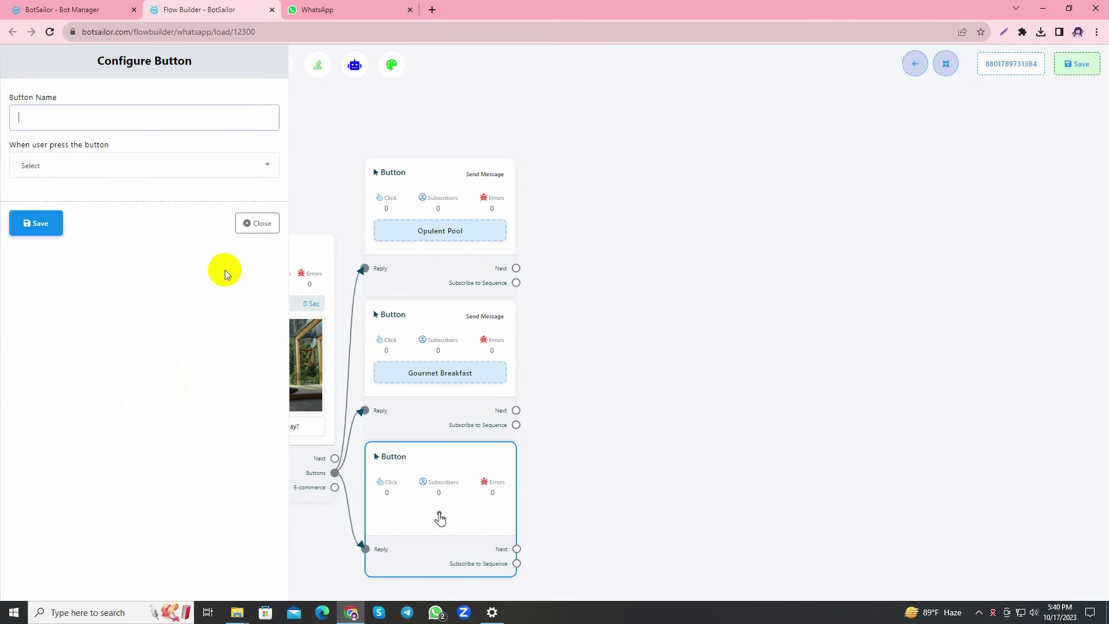
click(99, 119)
text(Check)
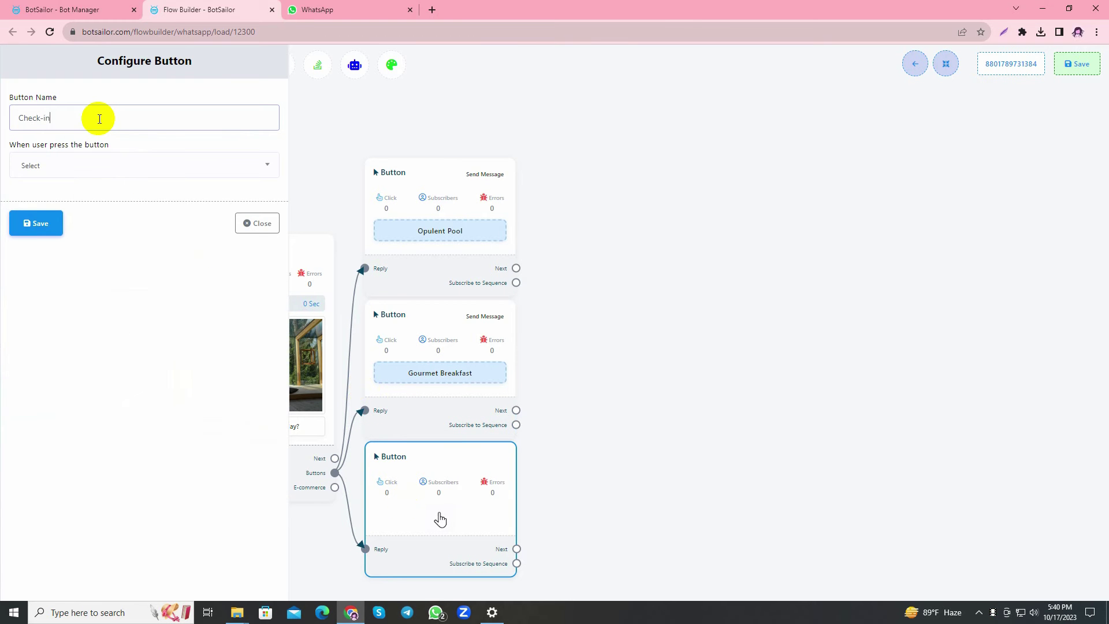
text(-in & Out)
click(77, 165)
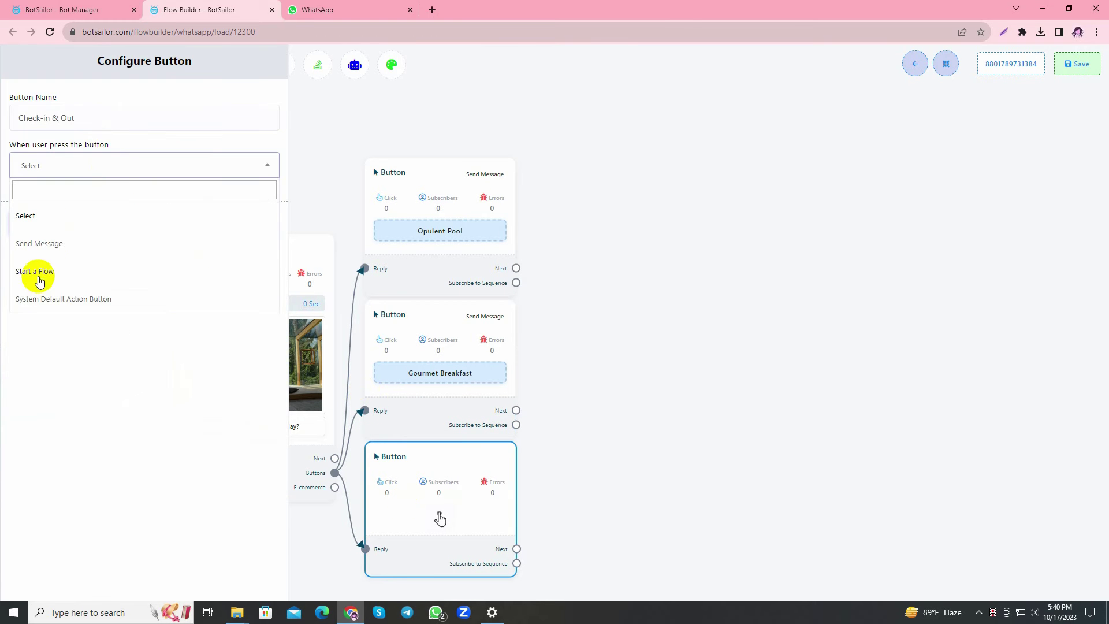
click(40, 247)
click(40, 547)
drag(819, 225, 510, 260)
drag(364, 206, 400, 176)
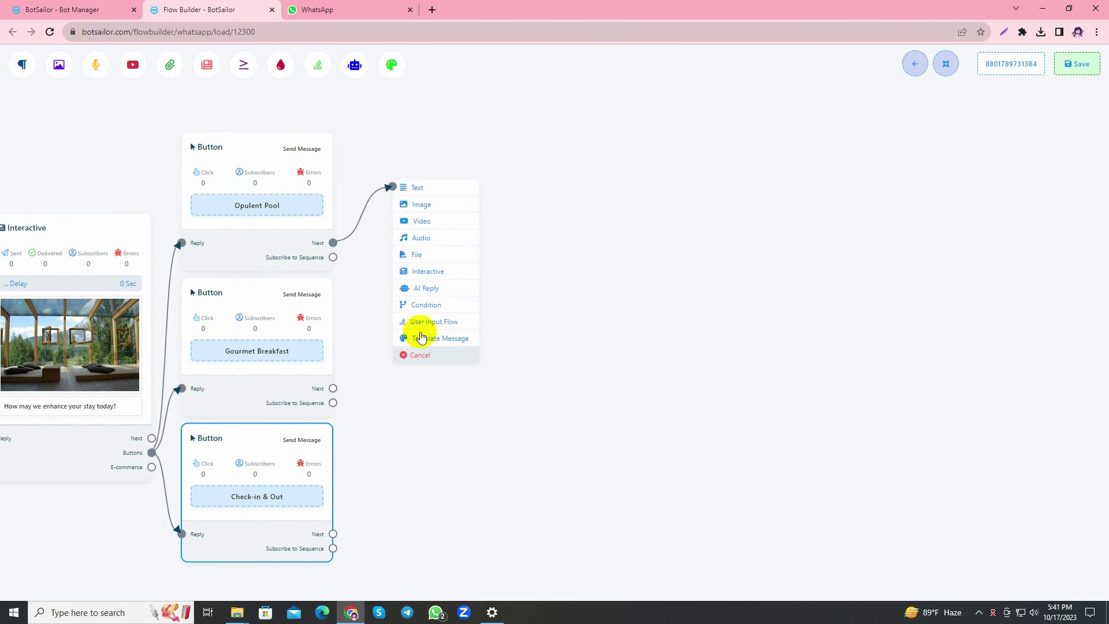
Add a trial Image node linked from Opulent Pool, then delete it.
click(431, 206)
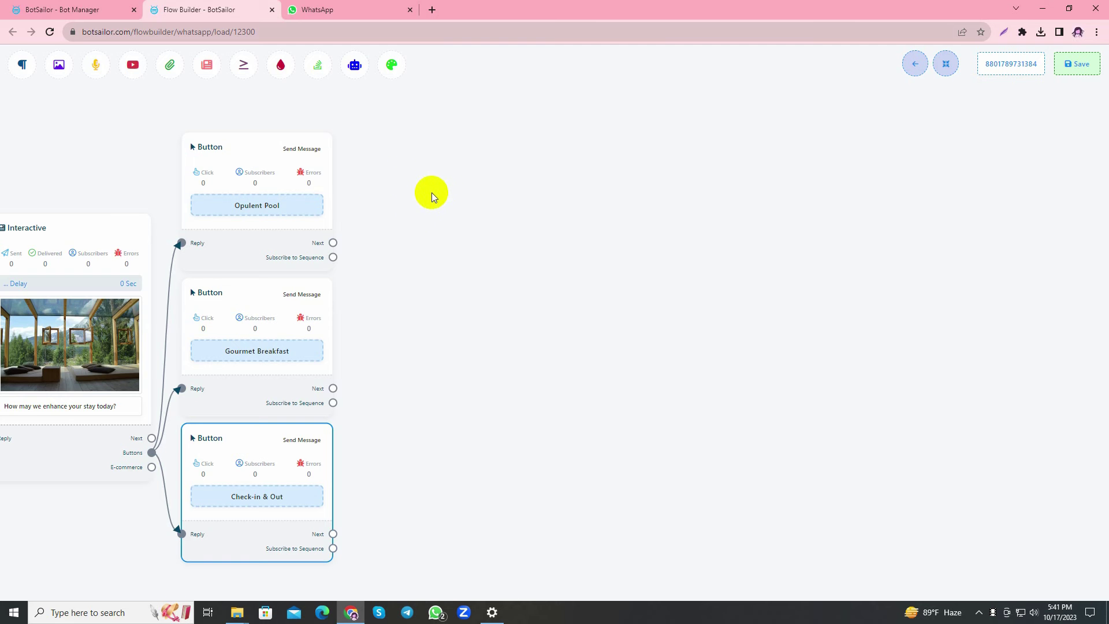
right_click(437, 191)
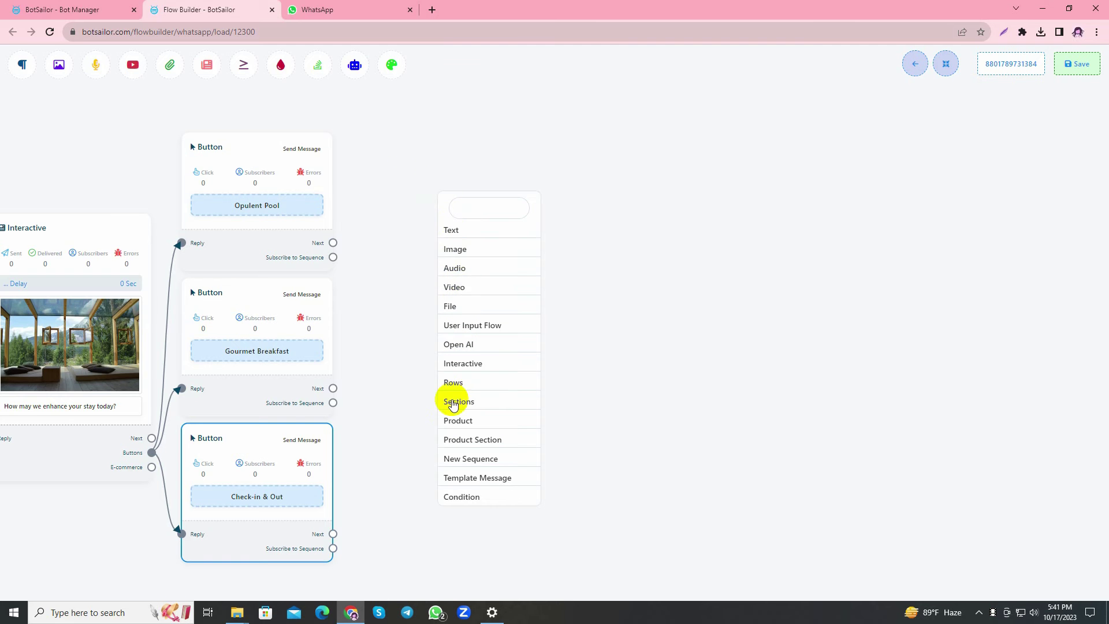
click(410, 250)
drag(406, 231, 429, 309)
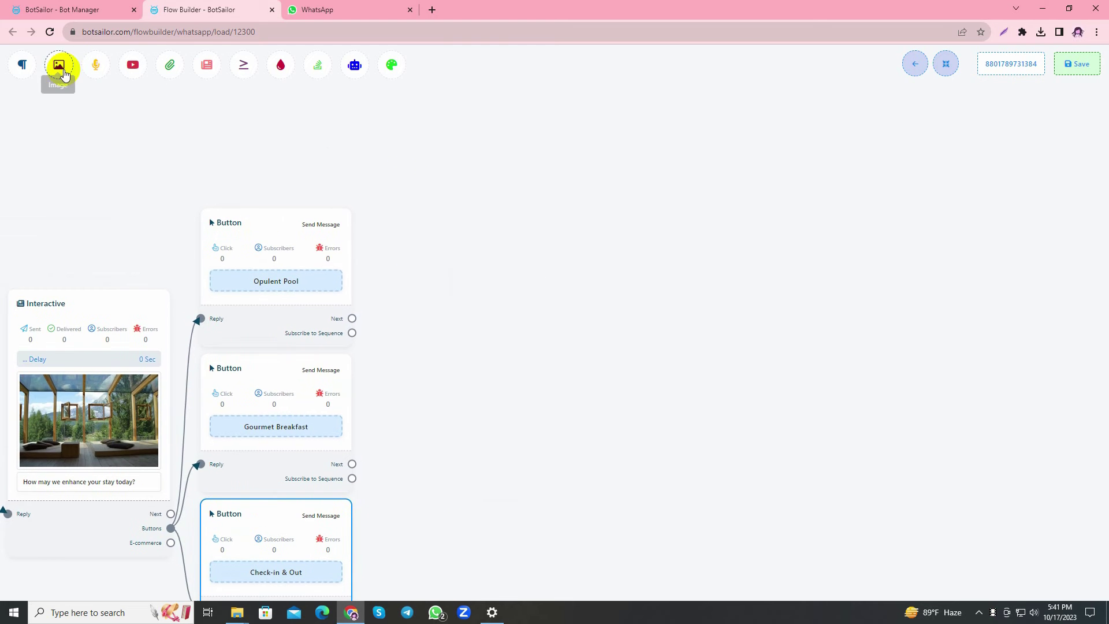
drag(59, 65, 442, 241)
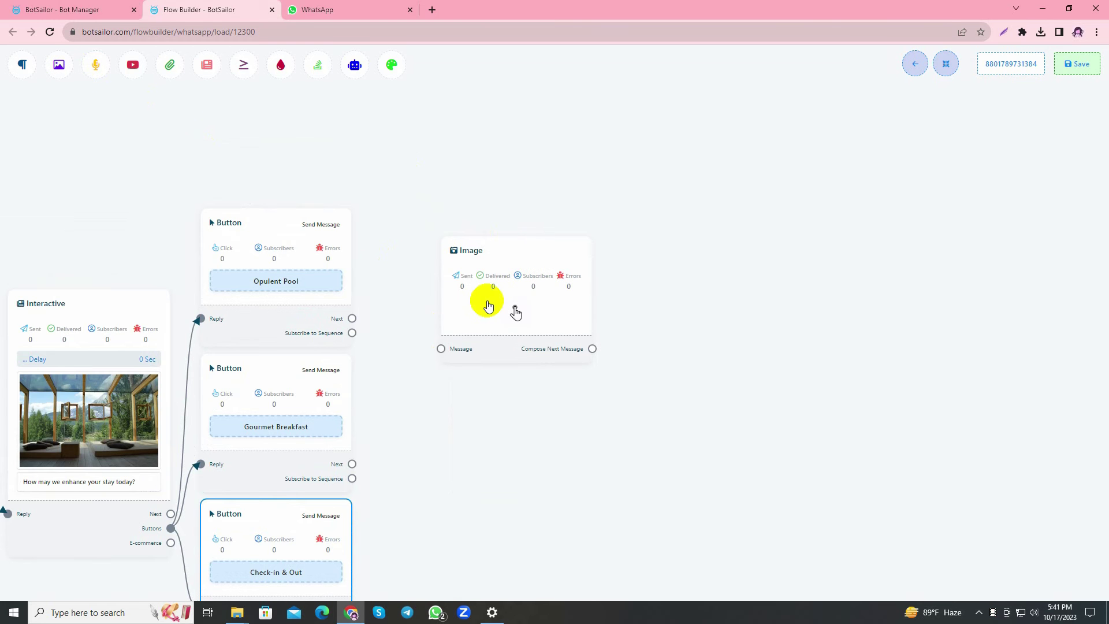
mouse_move(352, 318)
mouse_down()
mouse_move(374, 306)
mouse_move(440, 349)
mouse_up()
right_click(467, 286)
click(483, 296)
Add a trial Audio node after Opulent Pool, delete it, and draw a fresh link onward.
drag(371, 205, 446, 252)
mouse_move(352, 318)
mouse_down()
mouse_move(433, 339)
mouse_move(457, 379)
mouse_up()
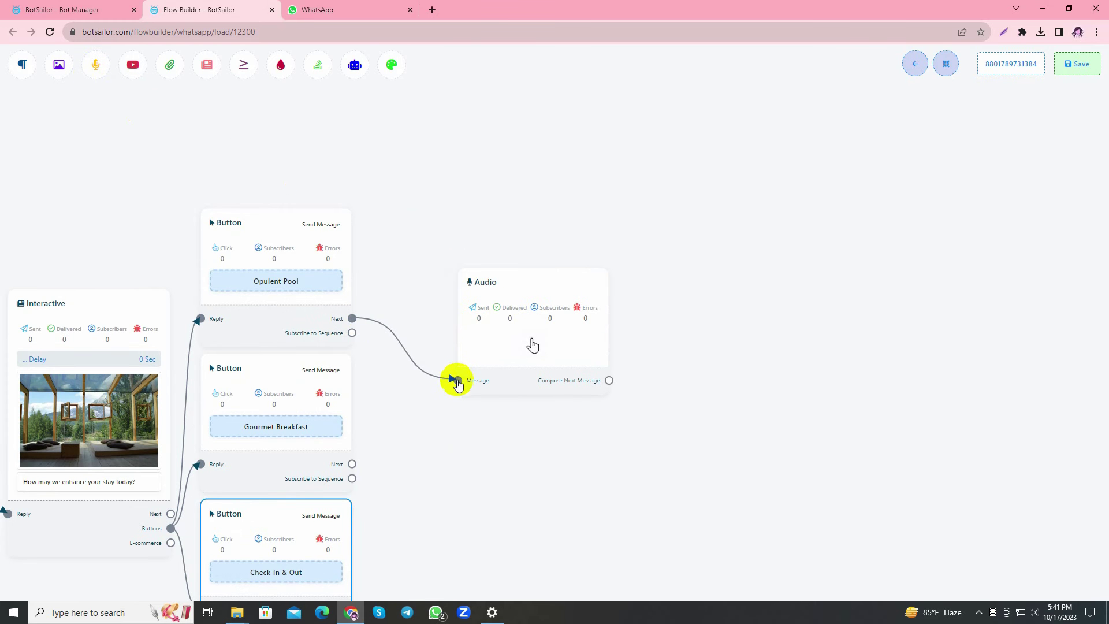
right_click(502, 318)
click(520, 327)
drag(470, 384, 441, 304)
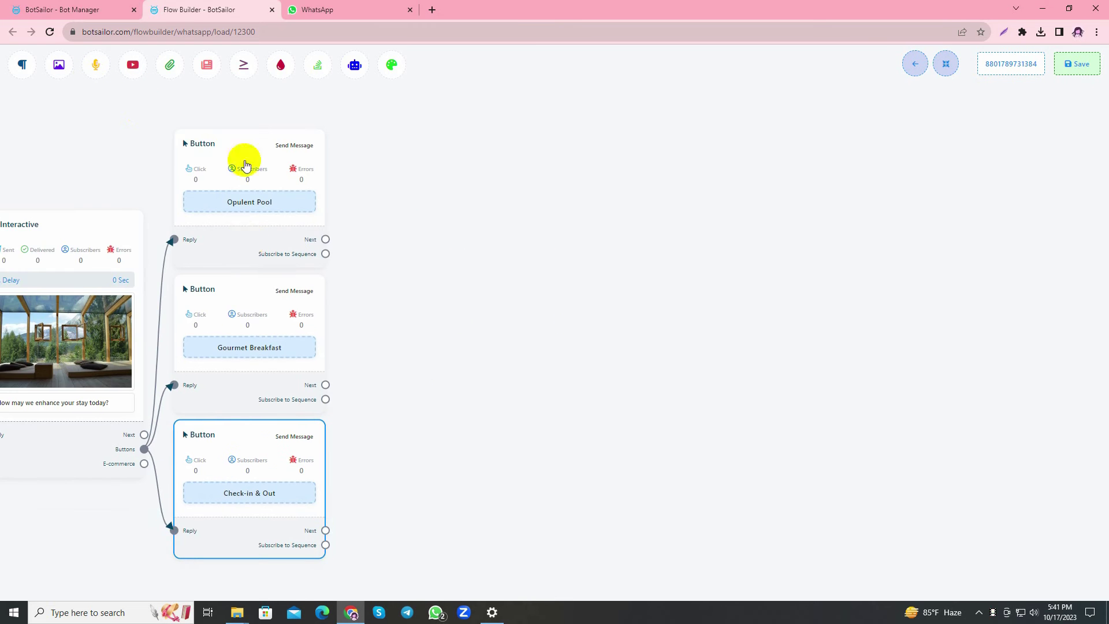
drag(326, 239, 508, 183)
Add an Interactive follow-up whose body begins 'Wonderful Choice, our swimming pools are a true oasis of tranquility!'.
click(540, 268)
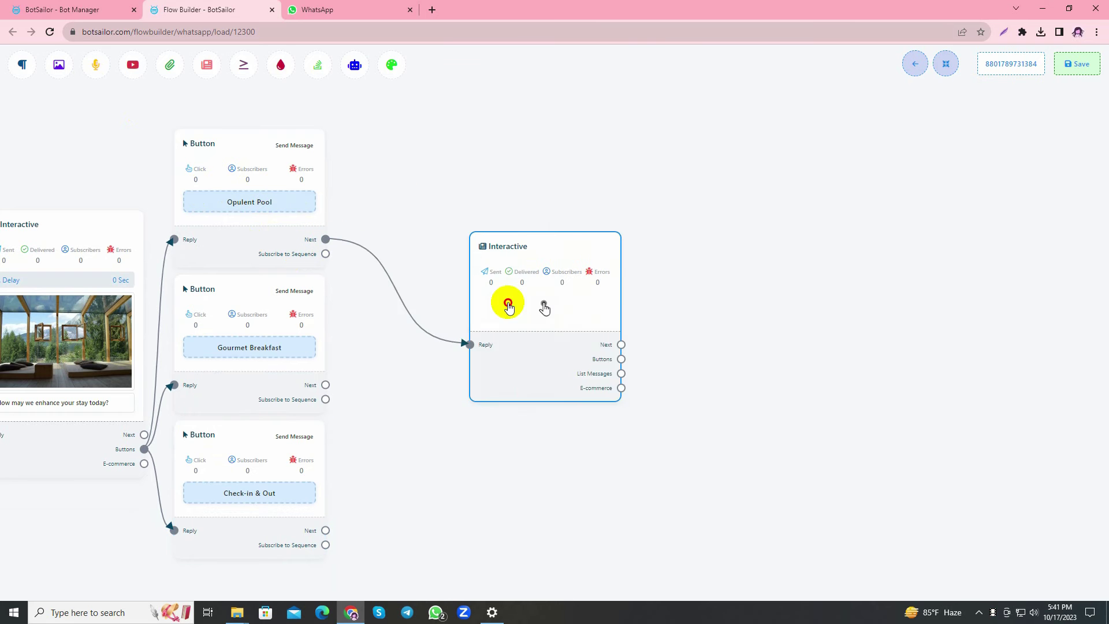
double_click(463, 249)
click(69, 256)
text(Wonderful Choice)
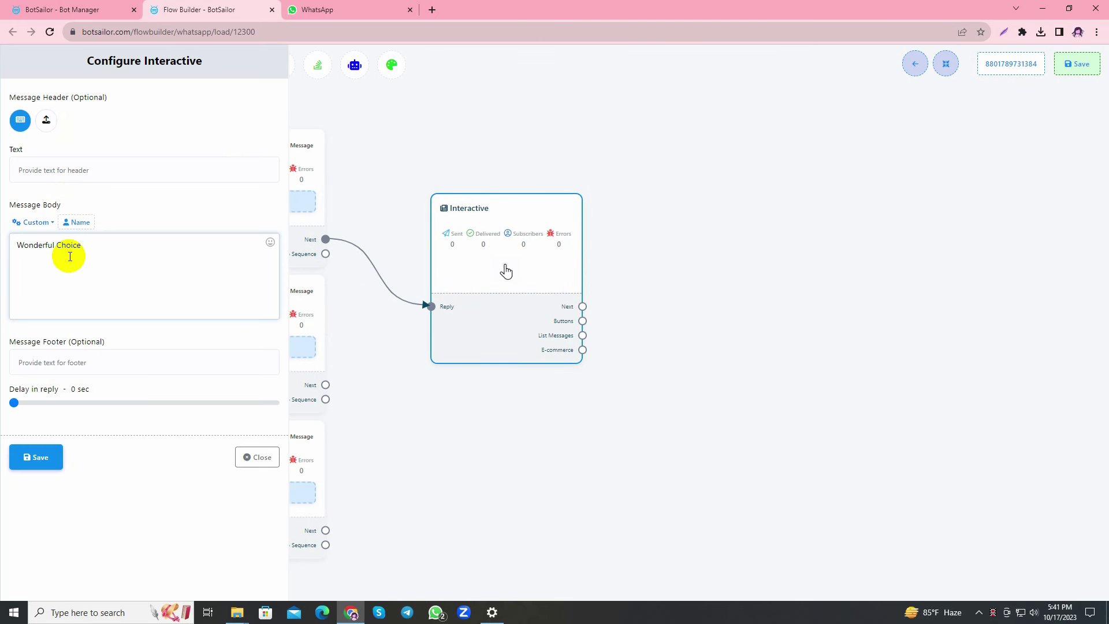
text(, our swimming pools are a true oasis of tranqui)
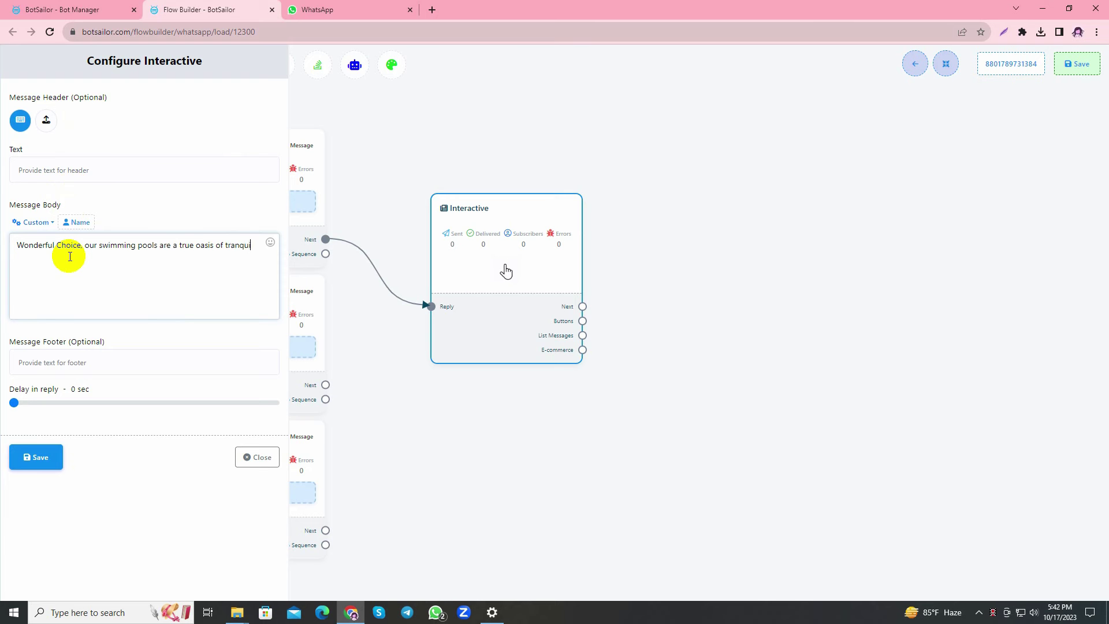
text(lity! If you'd like to book a poolside cbana or chek the pools availability)
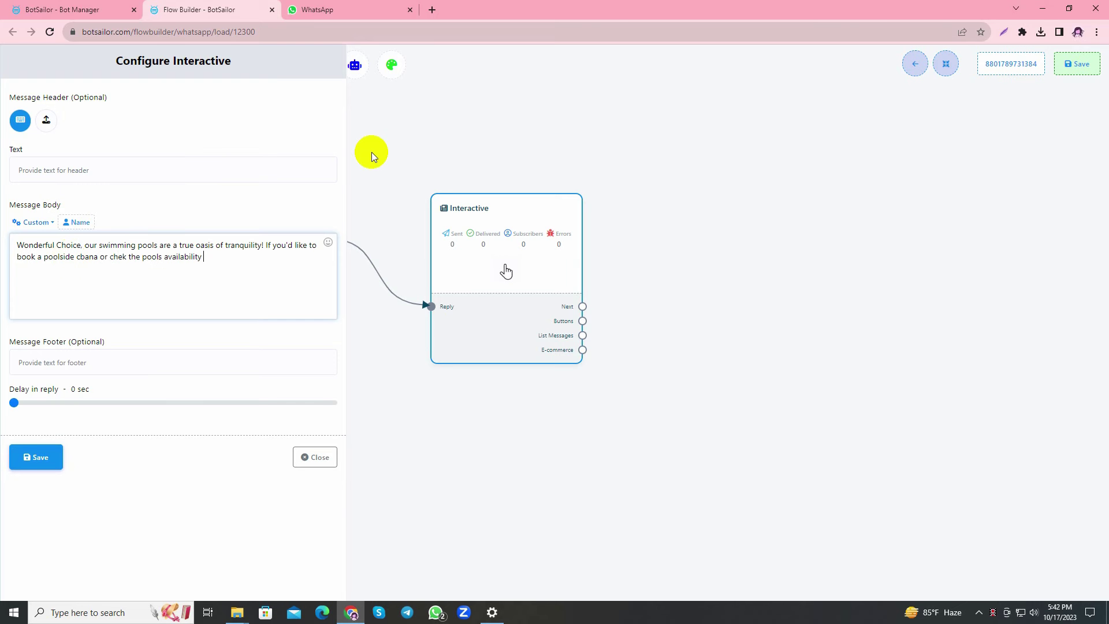
text(ease let us know and we will be happy to assist you.)
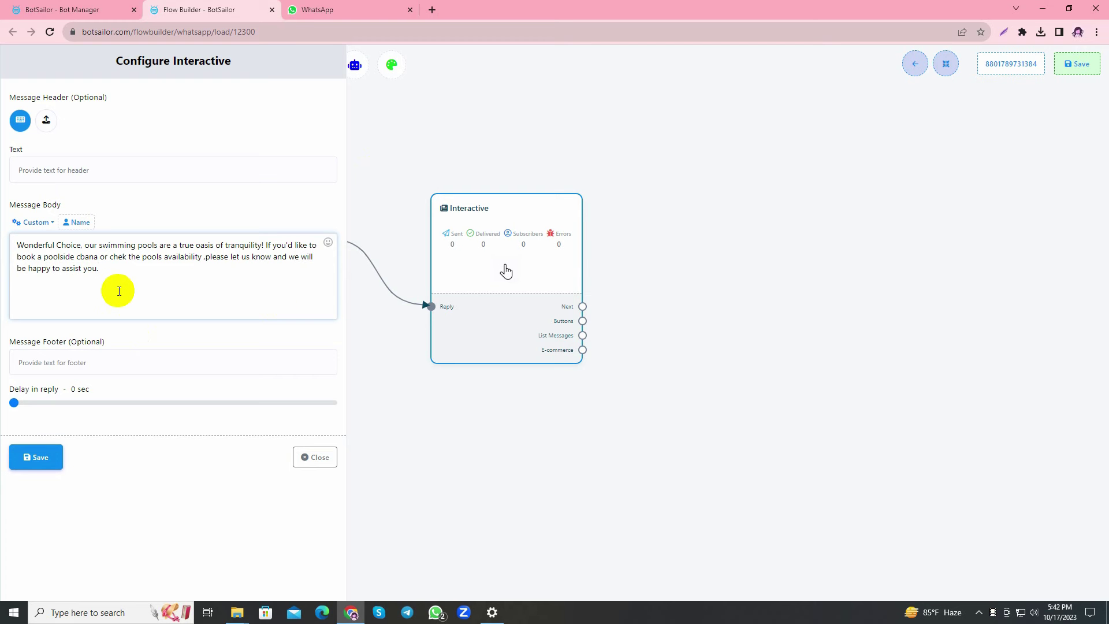
Upload the hotel video from Downloads as the pool message's media header and save it.
click(46, 120)
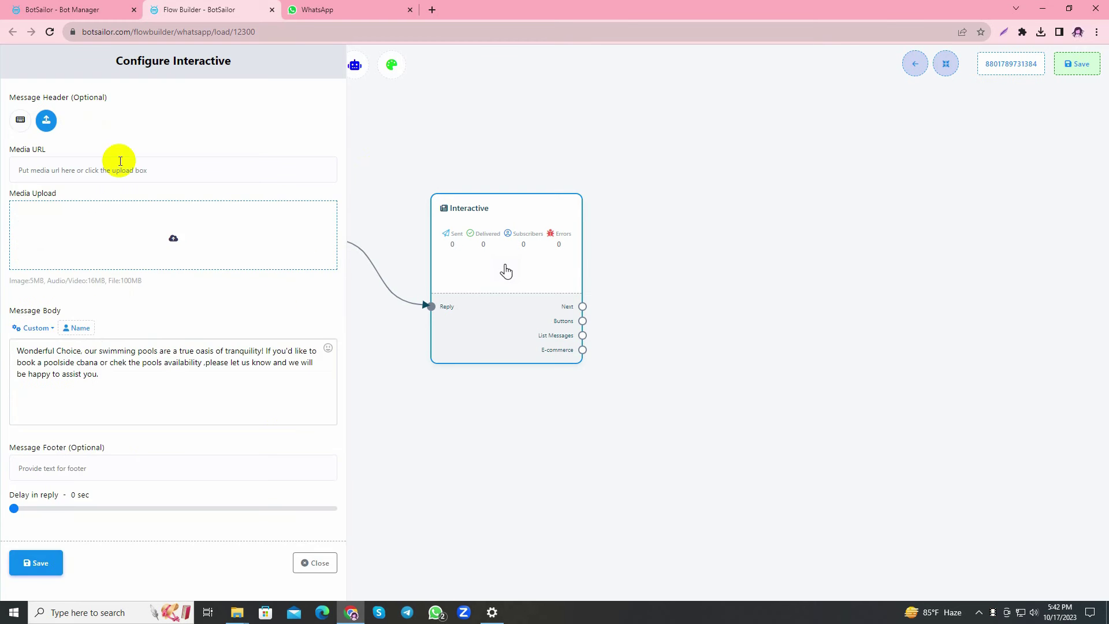
click(136, 223)
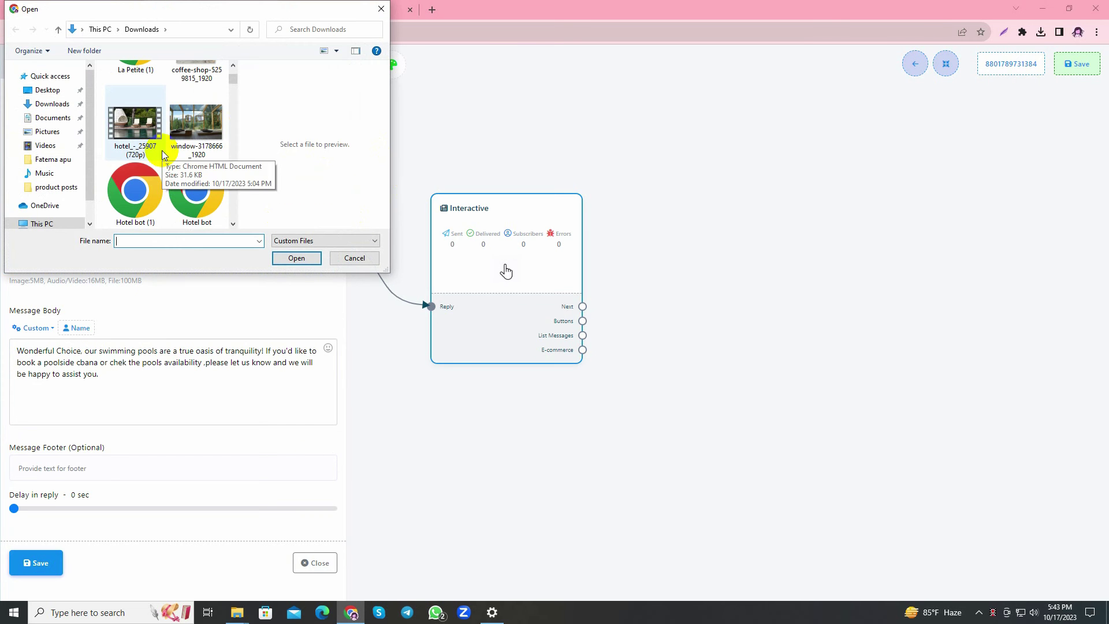
click(129, 127)
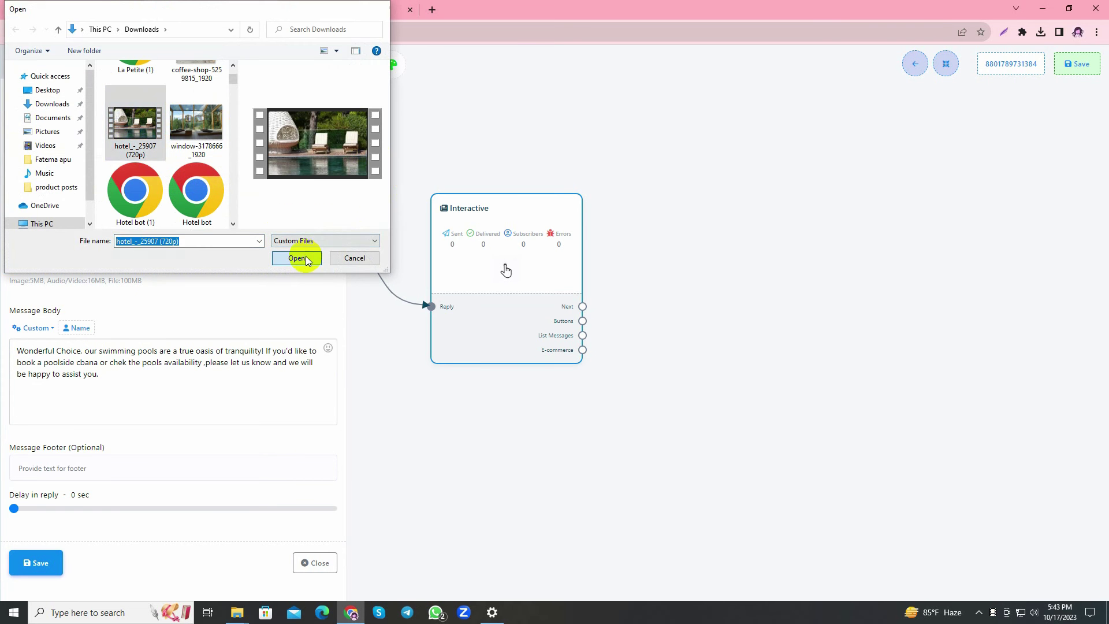
click(300, 258)
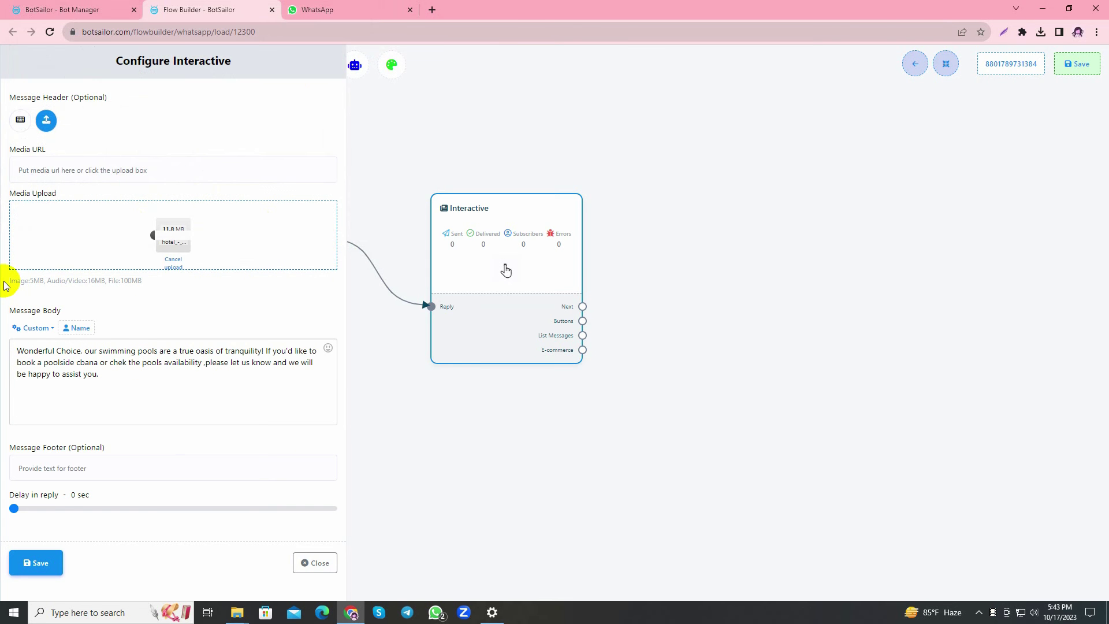
drag(4, 283, 95, 280)
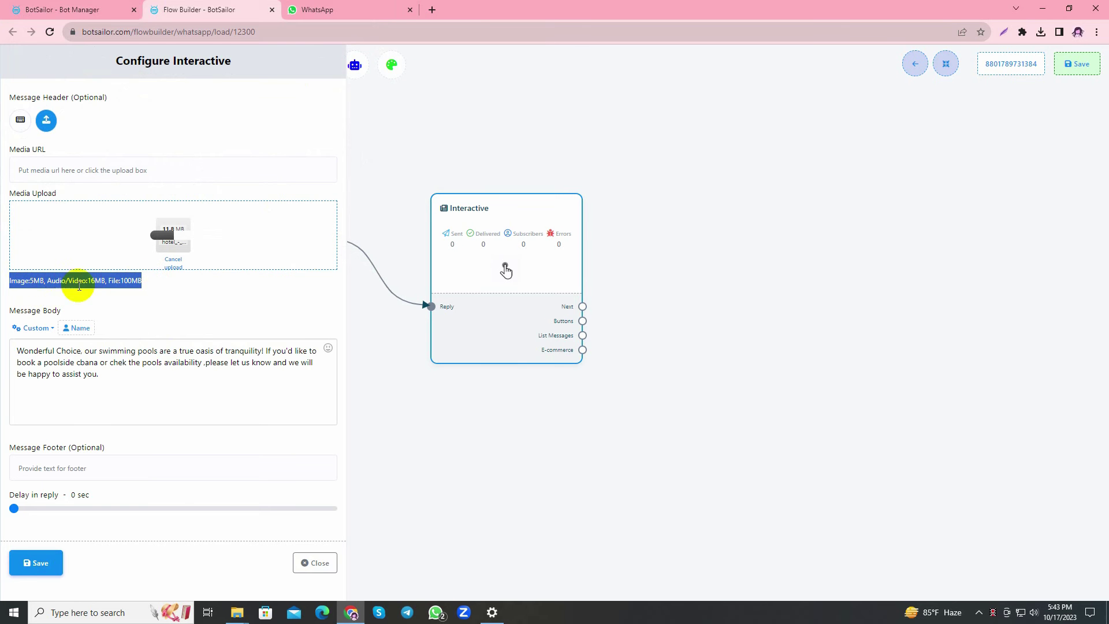
click(134, 282)
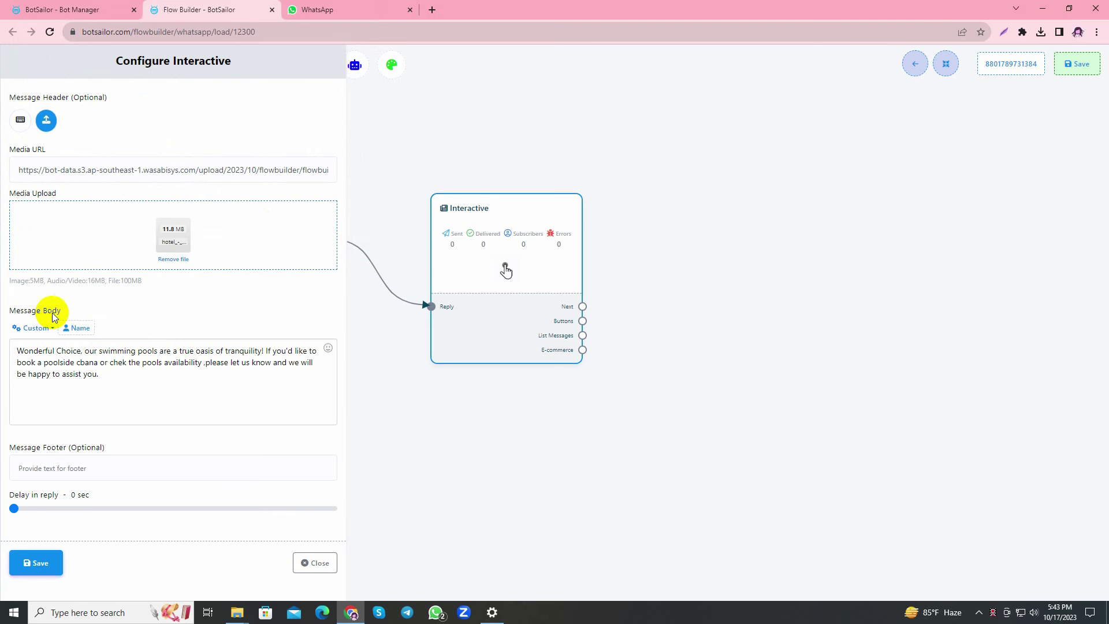
click(37, 563)
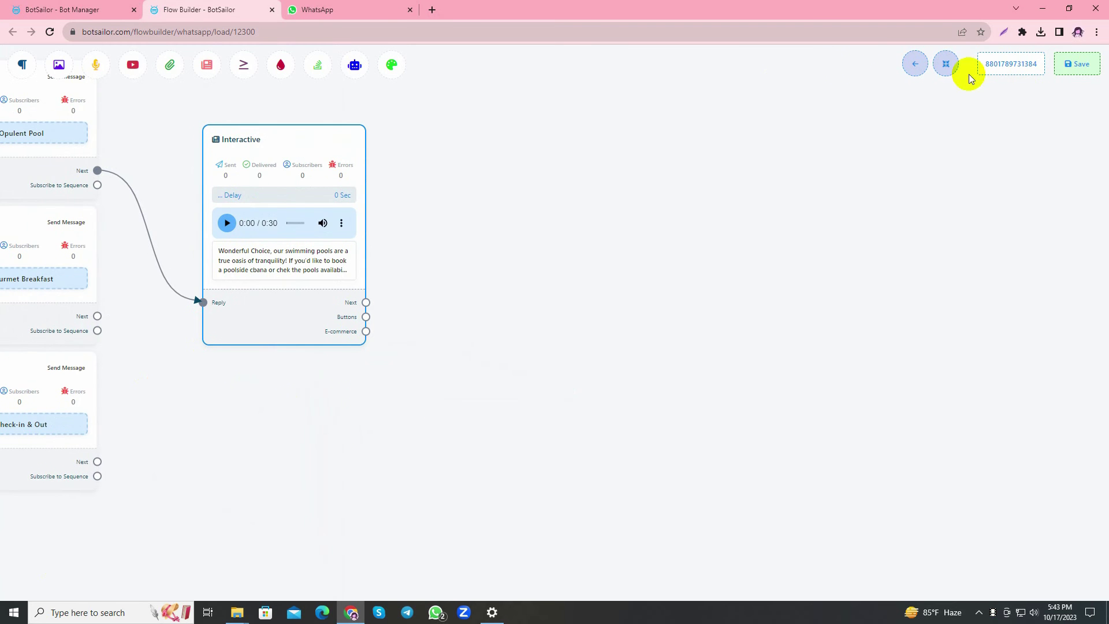
Add two Button nodes to the pool message; name the first 'Poolside Cabana' with Send Message.
click(946, 64)
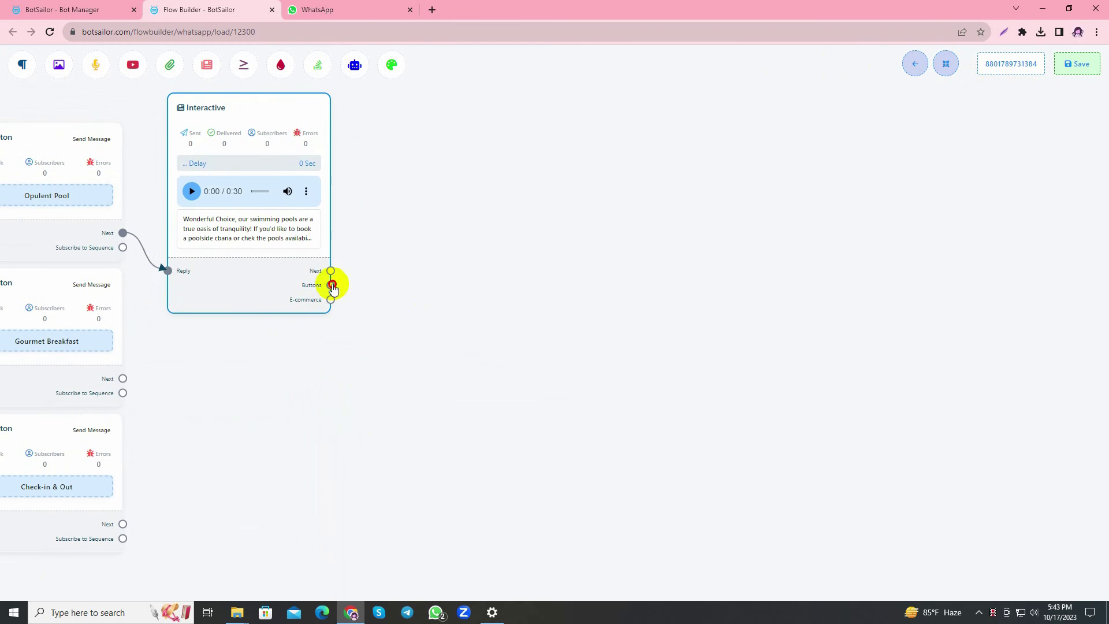
drag(331, 284, 489, 323)
drag(558, 310, 502, 192)
drag(331, 284, 487, 399)
drag(448, 220, 436, 215)
double_click(436, 215)
click(133, 120)
text(Poolside Cabana)
click(124, 164)
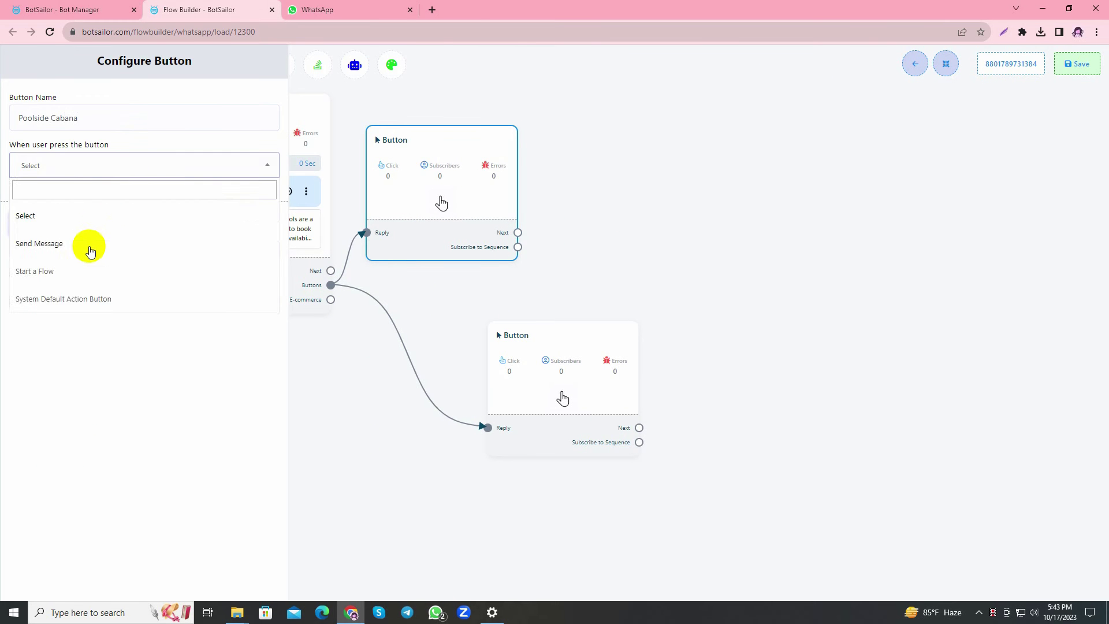
click(89, 248)
click(40, 551)
Name the second button 'Book a Poolside', set it to Send Message, and auto-arrange.
drag(508, 410, 448, 389)
double_click(472, 386)
click(137, 119)
text(Book a P)
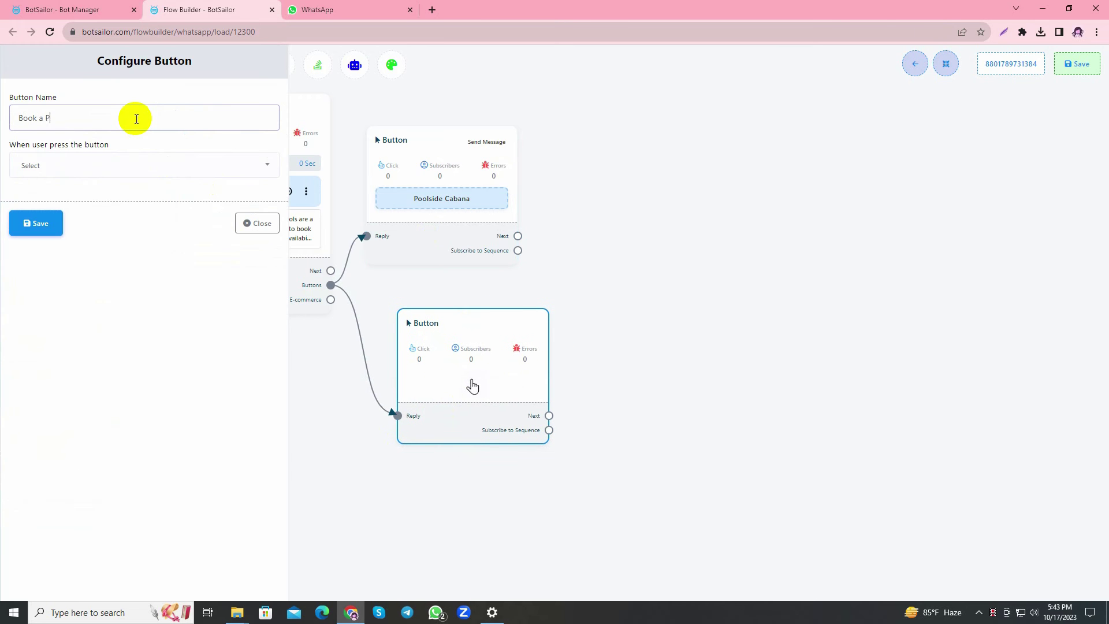
text(oolside)
click(124, 166)
click(58, 244)
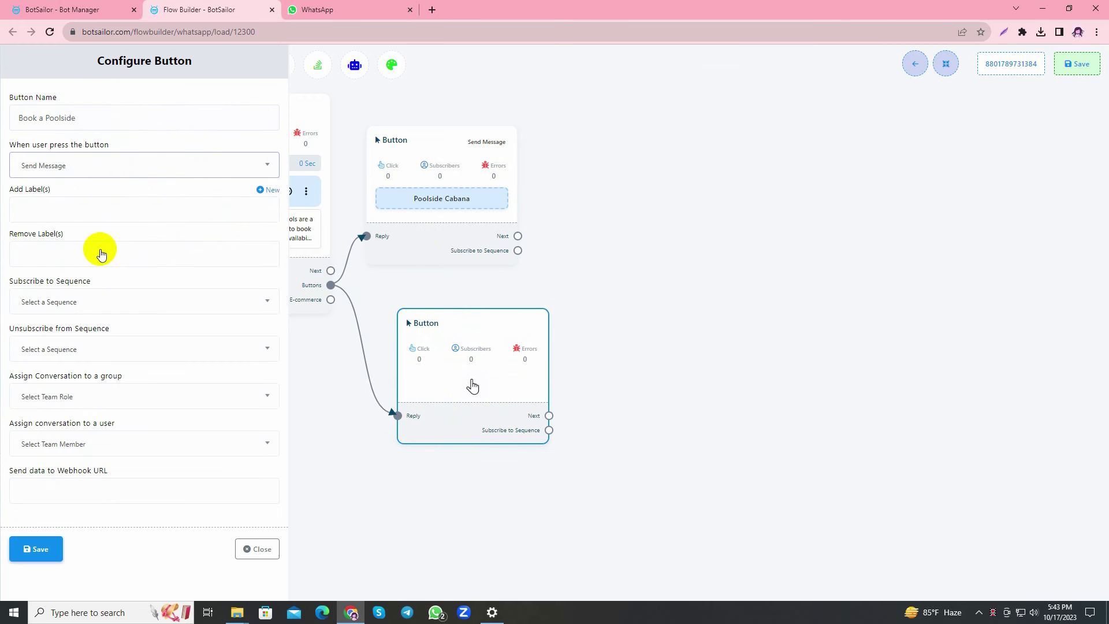
click(34, 549)
click(945, 63)
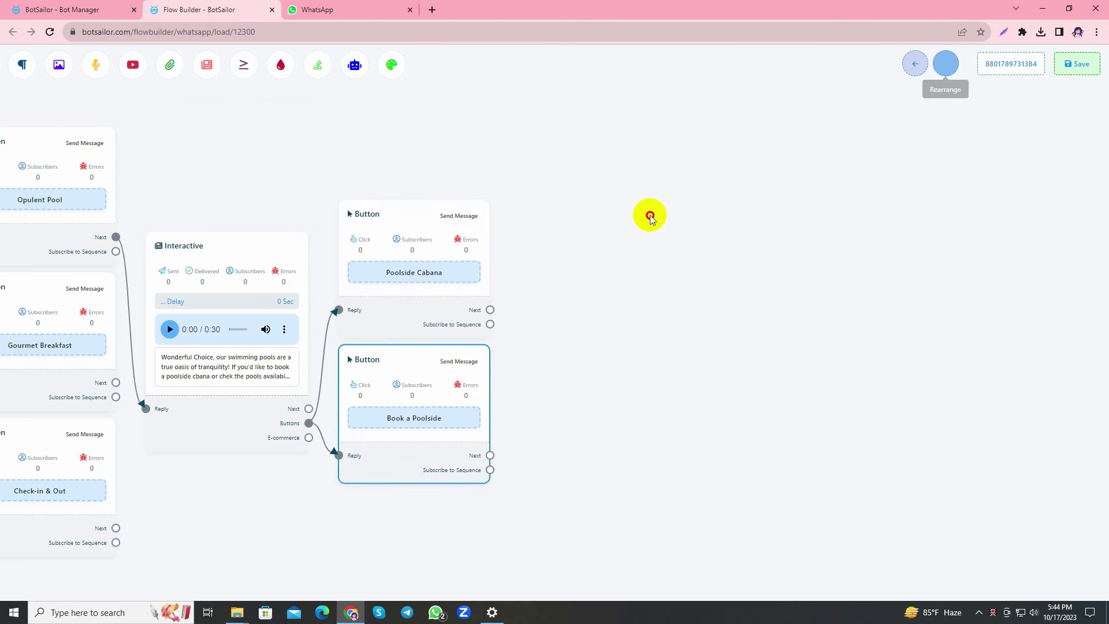
Add a text reply after Poolside Cabana saying the poolside cabanas are currently fully booked.
drag(362, 267, 511, 209)
click(512, 208)
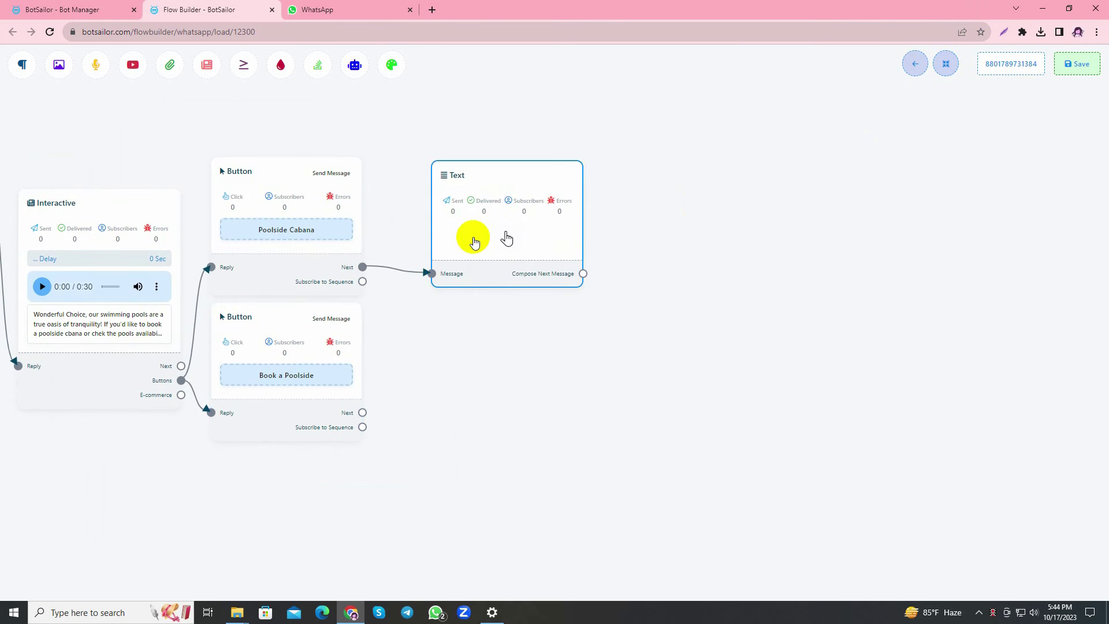
drag(562, 283, 508, 237)
double_click(507, 237)
text(We regret to inform you t)
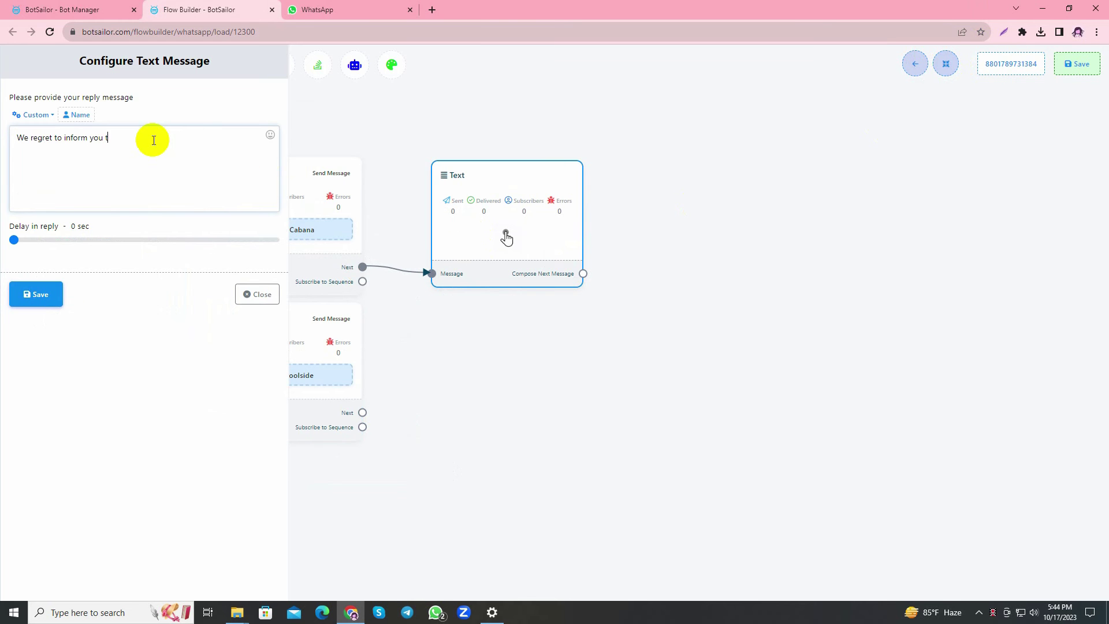
text(hat our poolside cabanas are currently fully booked!)
click(36, 295)
Set the Book a Poolside text reply to 'Great! Lets get the process started.'.
drag(562, 396, 403, 342)
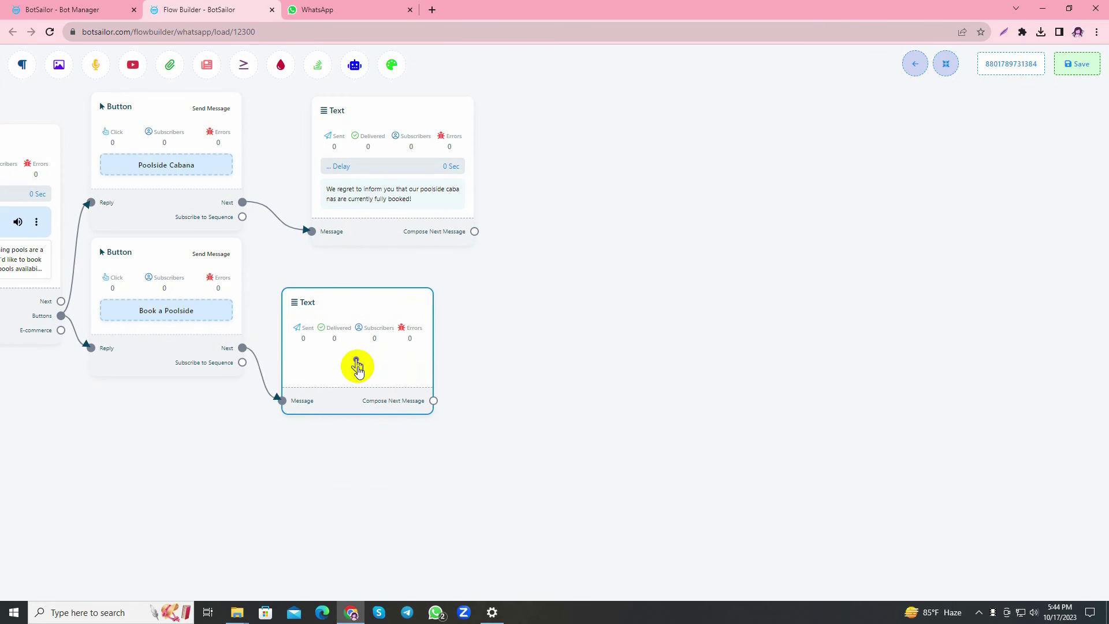
double_click(358, 361)
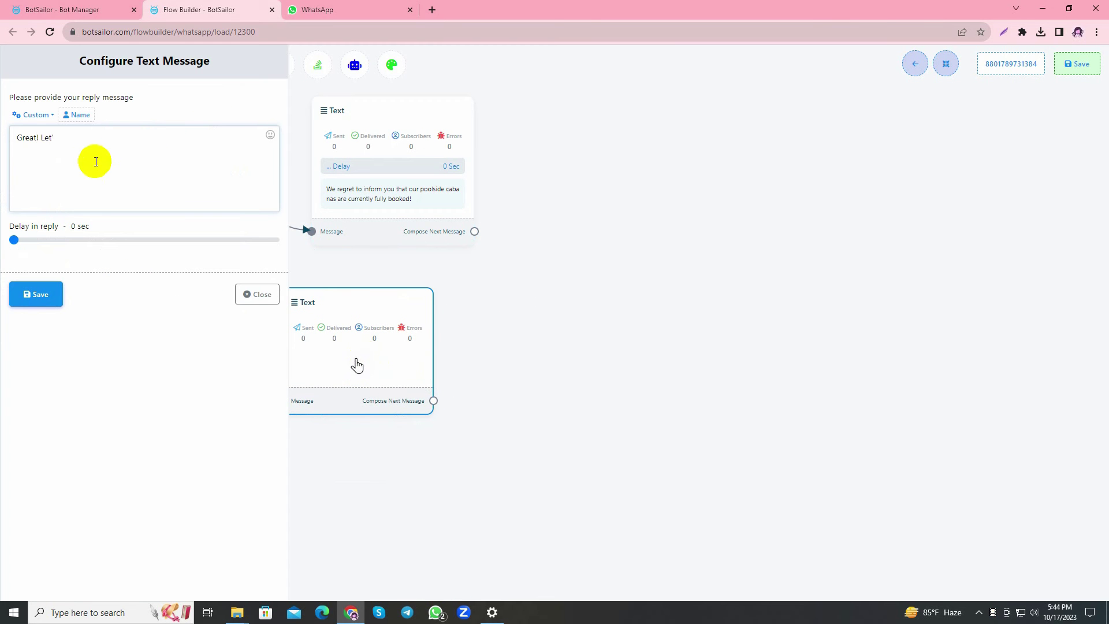
text(Great! Lets get the process sta)
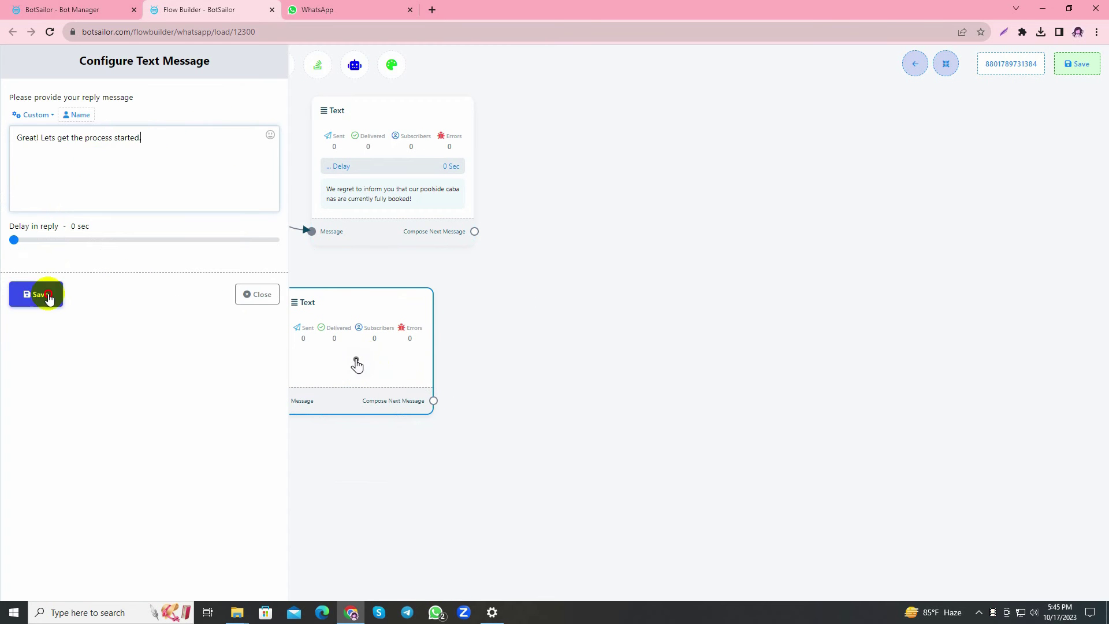
text(rted.)
click(36, 294)
click(945, 63)
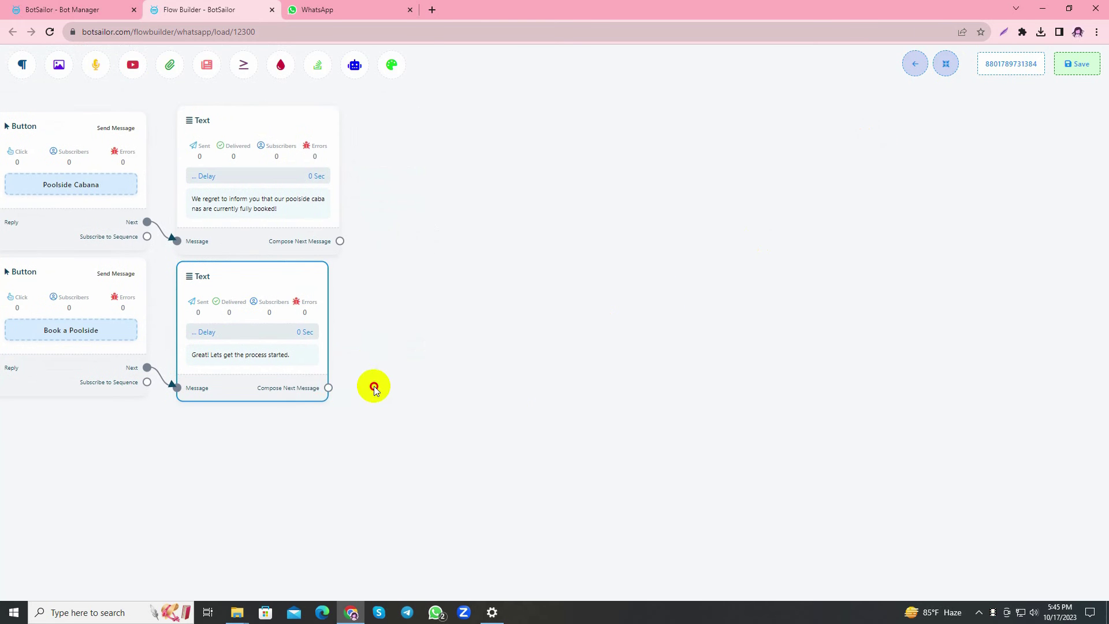
drag(325, 390, 558, 259)
Add a User Input Flow node named Booking/Reservation and save it.
click(525, 334)
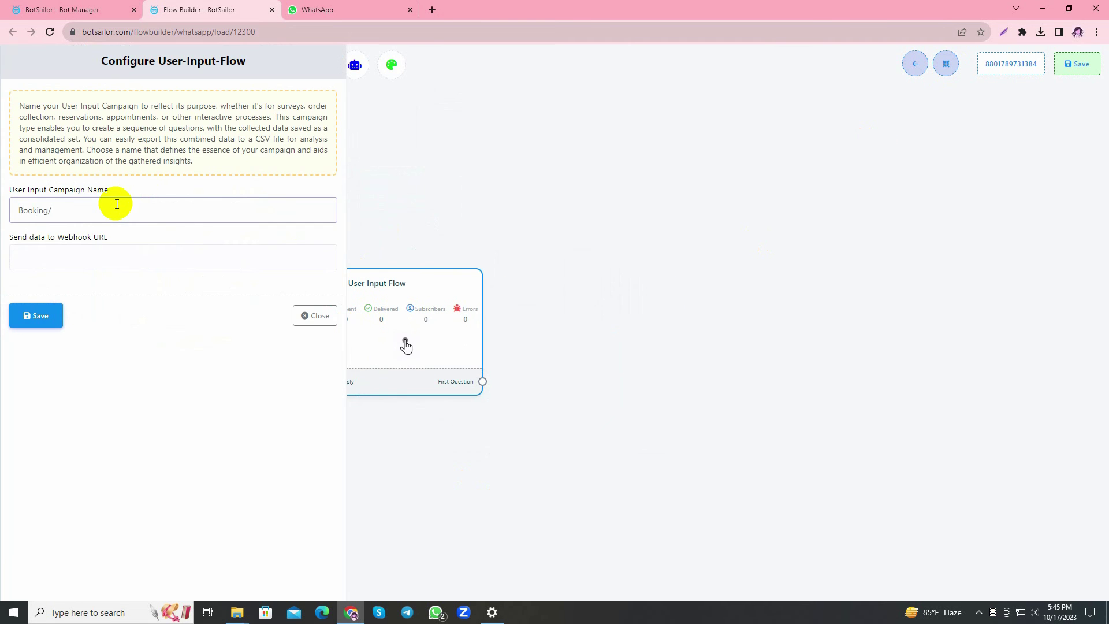
click(117, 203)
text(Booking/Reservation)
drag(19, 105, 120, 120)
click(185, 162)
click(33, 317)
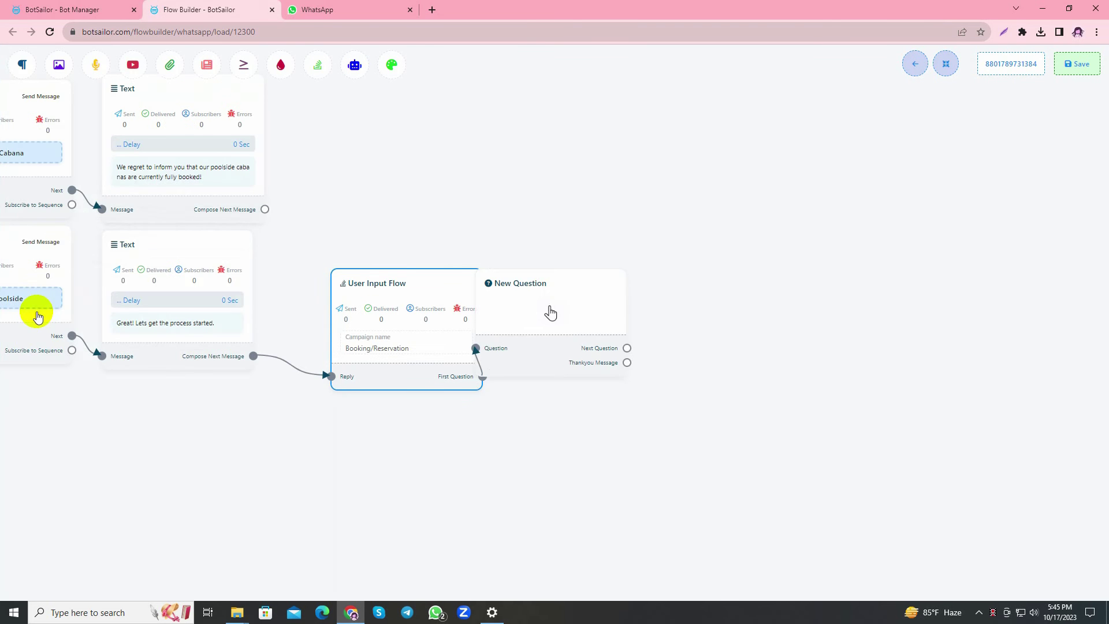
Make the first question a free-text prompt for the guest's name, stored in the Name field.
drag(567, 326, 369, 308)
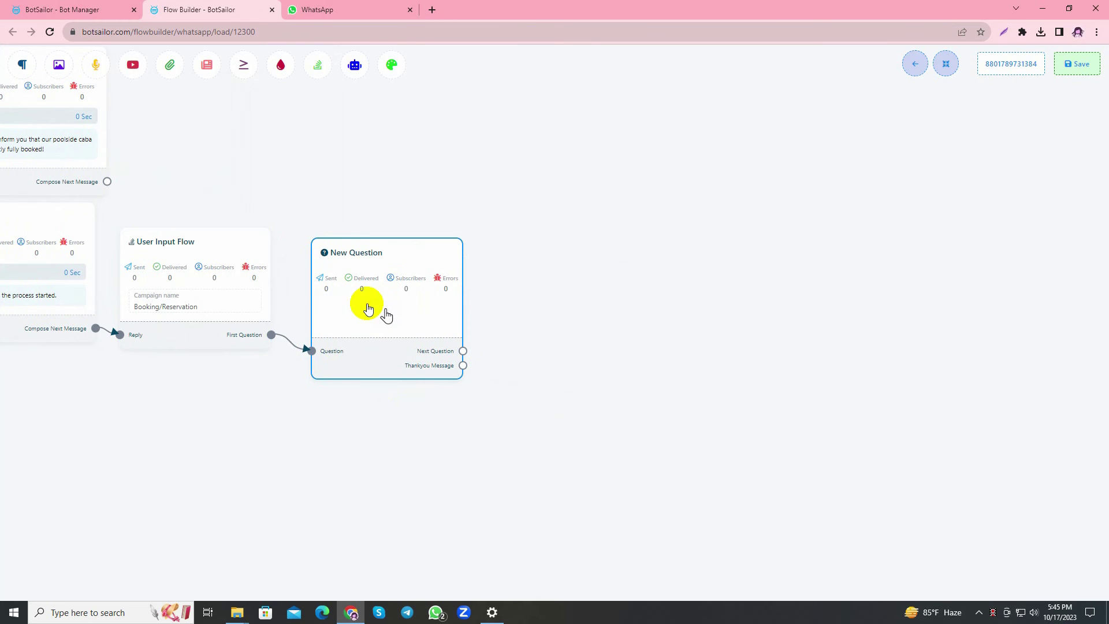
double_click(368, 308)
click(20, 118)
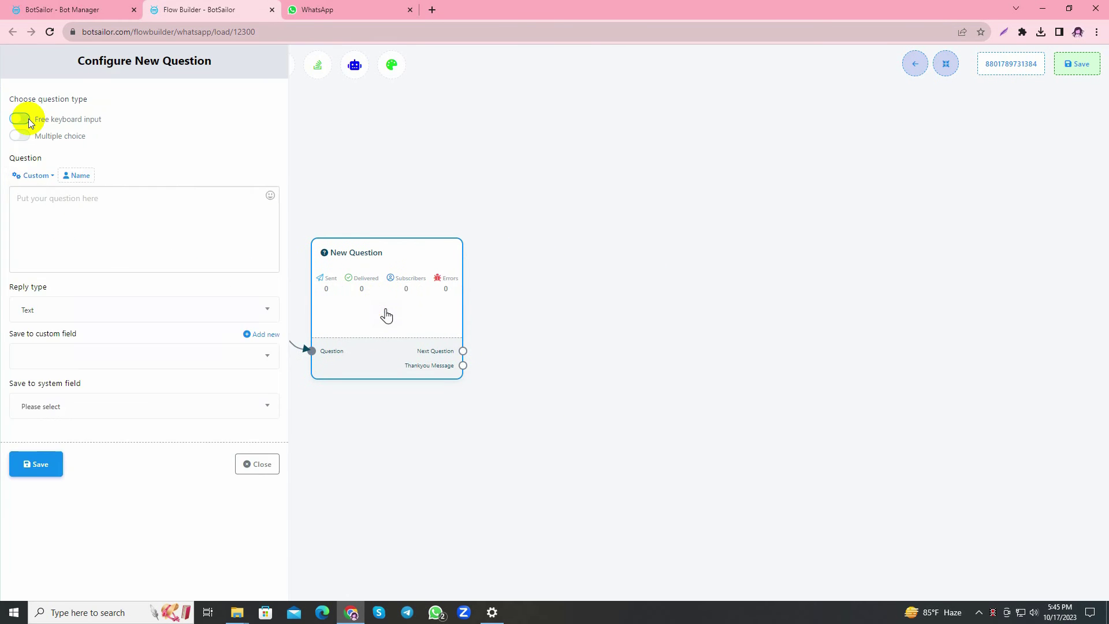
click(125, 212)
text(To assist you better, could you please provide your name?)
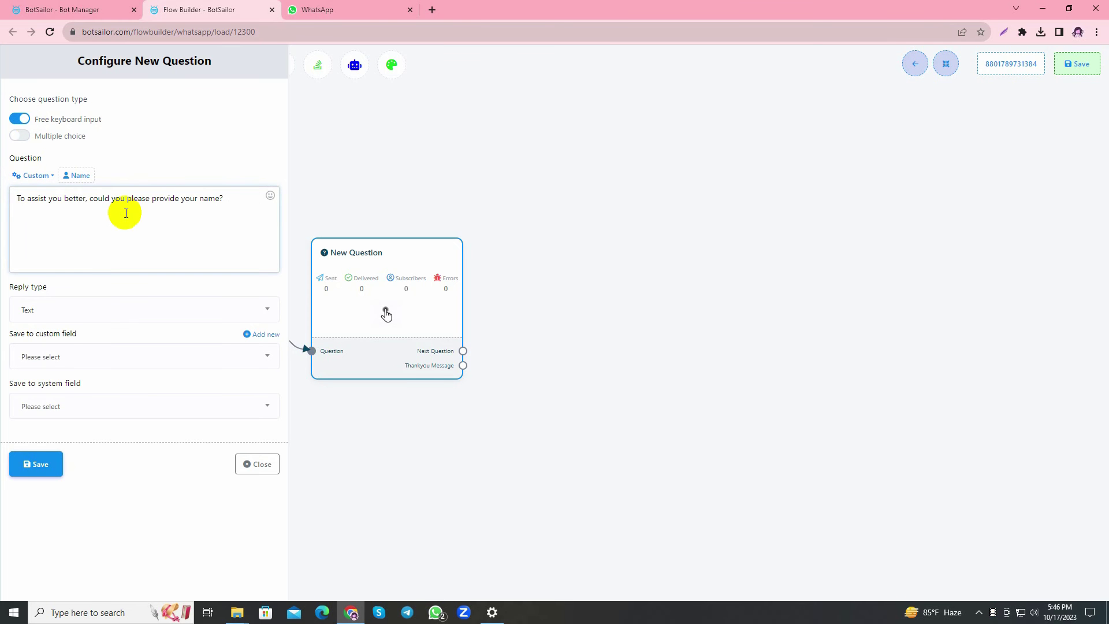
click(109, 357)
click(57, 489)
click(34, 464)
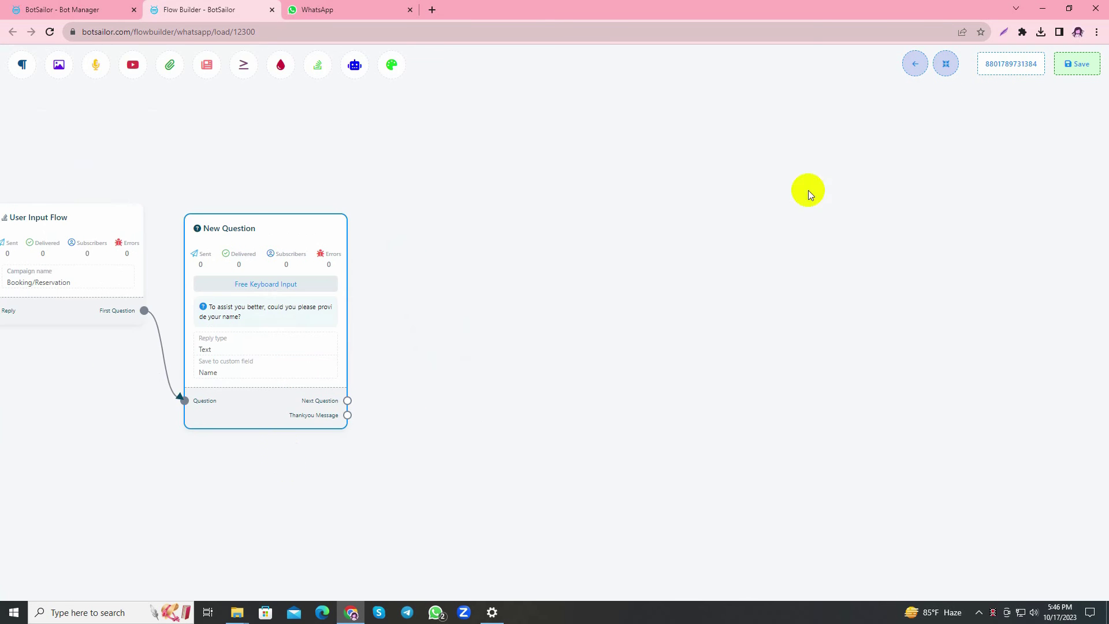
click(945, 65)
Add a multiple-choice question: 'Great #Name#, could you please provide the date for your reservation?'.
drag(312, 378, 577, 295)
double_click(462, 346)
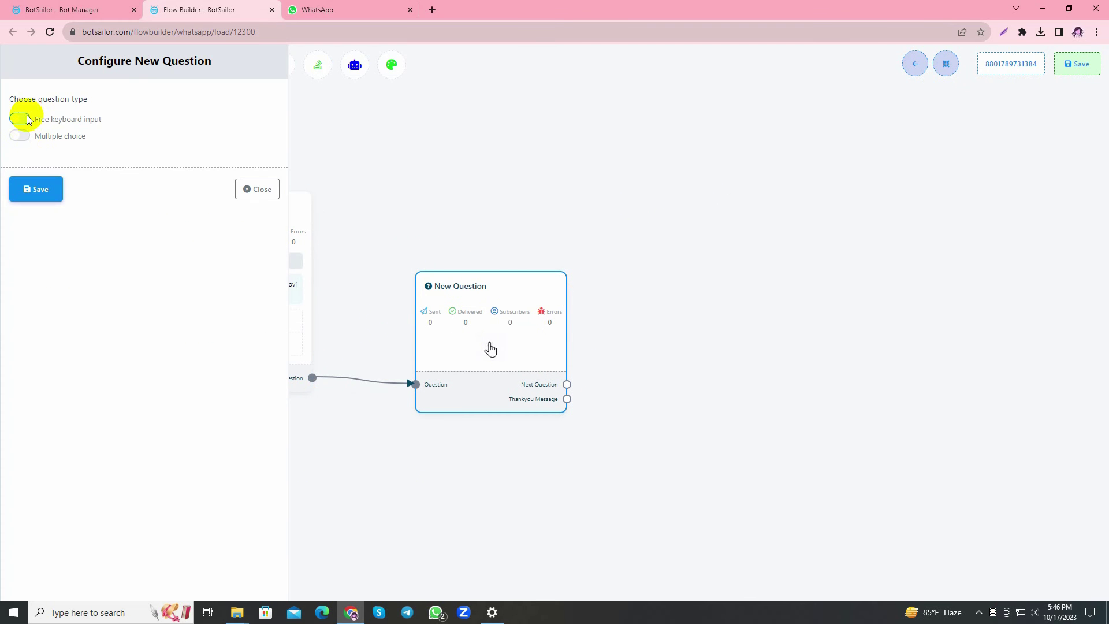
click(20, 136)
click(74, 204)
text(Great)
click(33, 175)
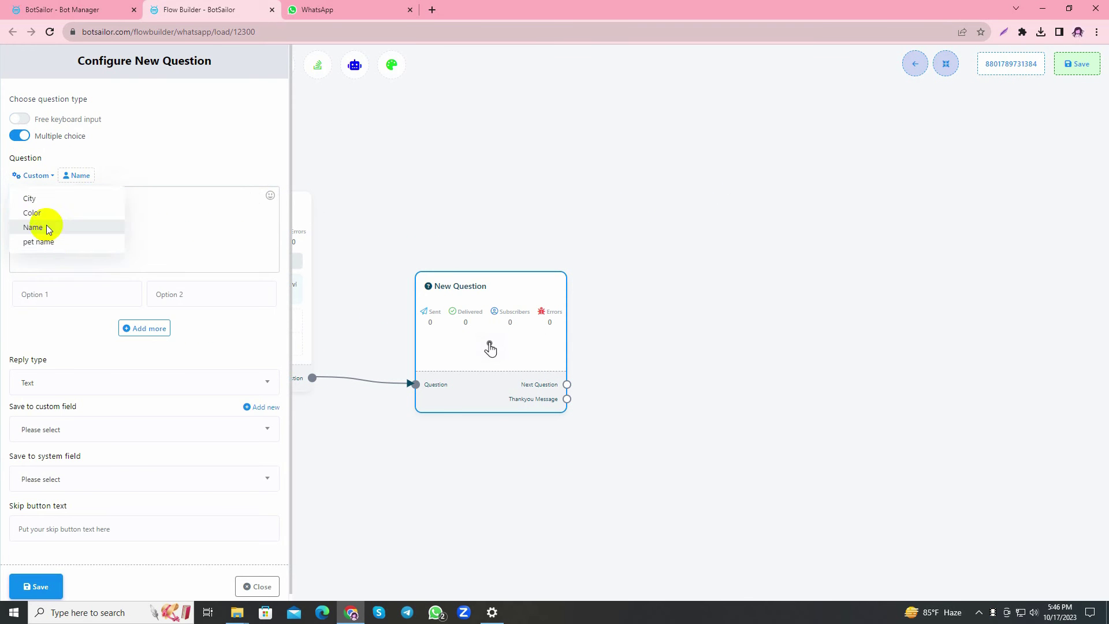
click(42, 225)
text(Could you please p)
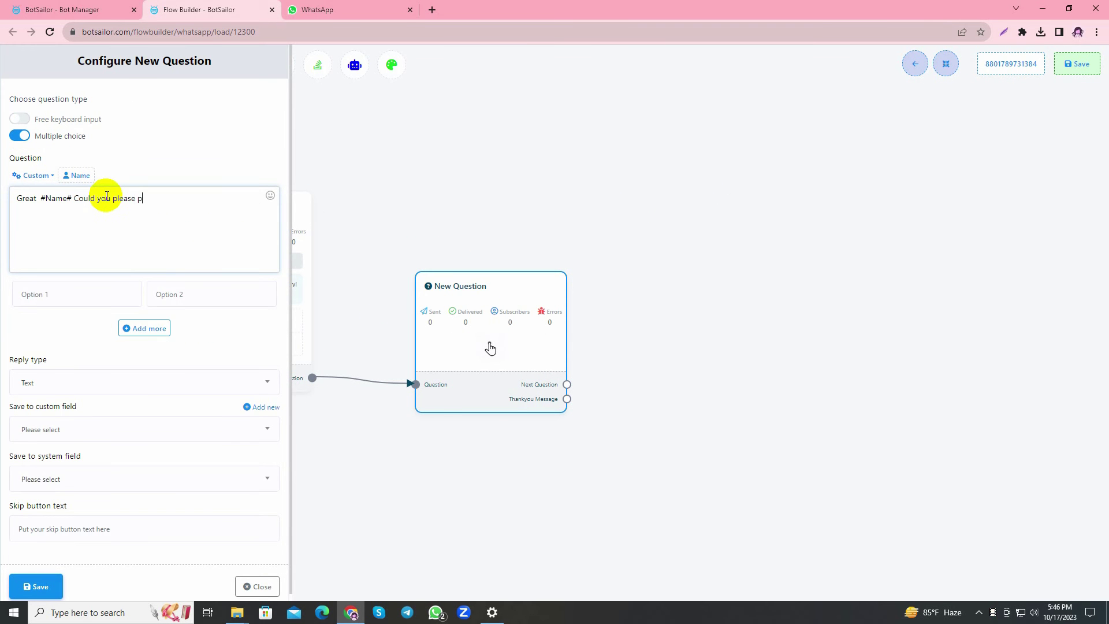
text(rovide the date for your reservation?)
Give the date question the options Today, Tomorrow and Any day next week, and save it.
click(65, 301)
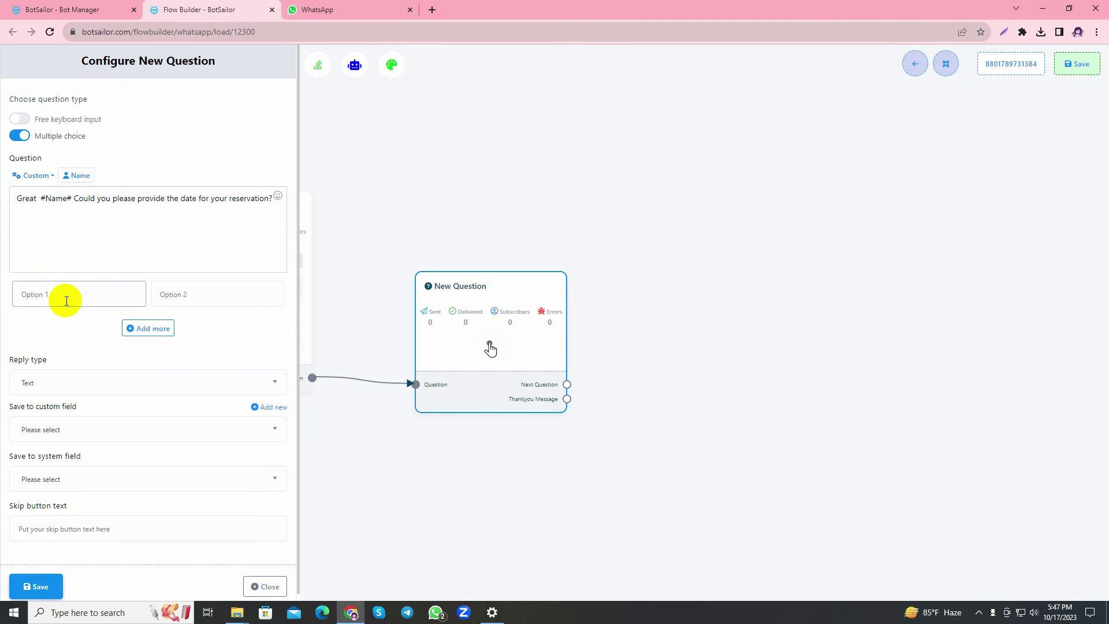
text(Today)
click(165, 296)
text(Tomorrow)
click(157, 327)
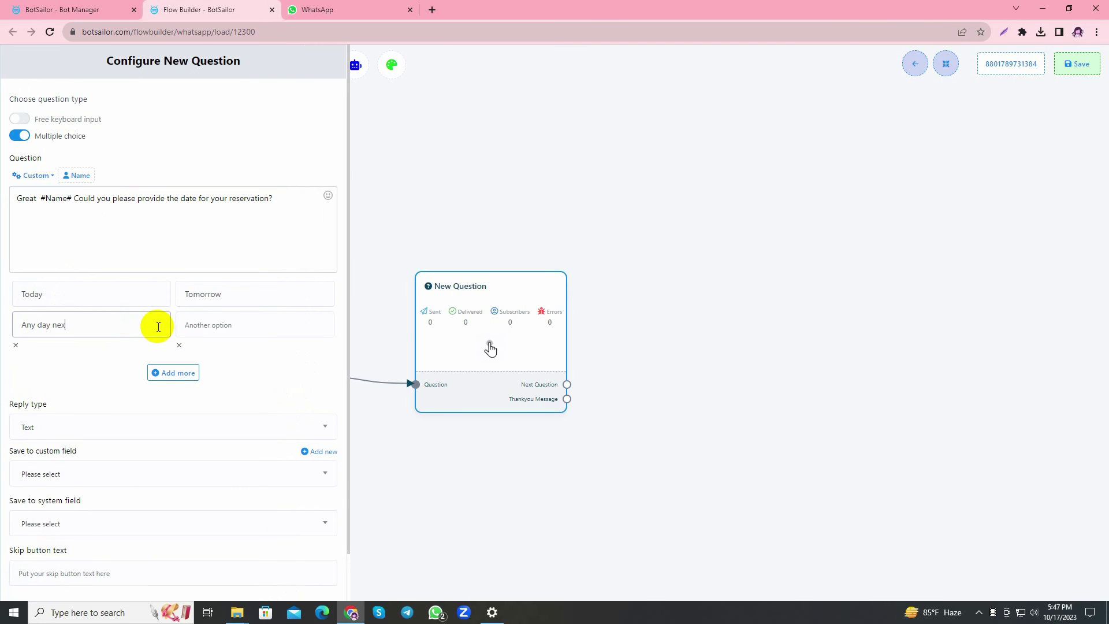
text(Any day next week)
scroll(139, 433, down, 1)
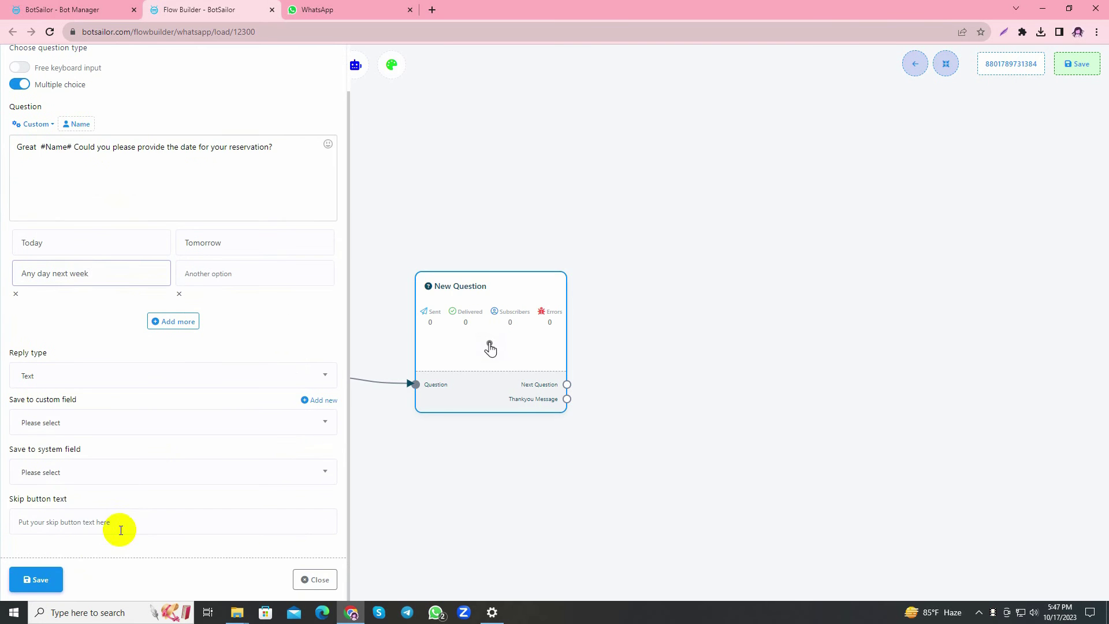
click(38, 577)
drag(648, 463, 492, 405)
drag(426, 417, 684, 372)
Make the third question a free-text request for a contact number, reply type Number, saved to Phone.
click(677, 381)
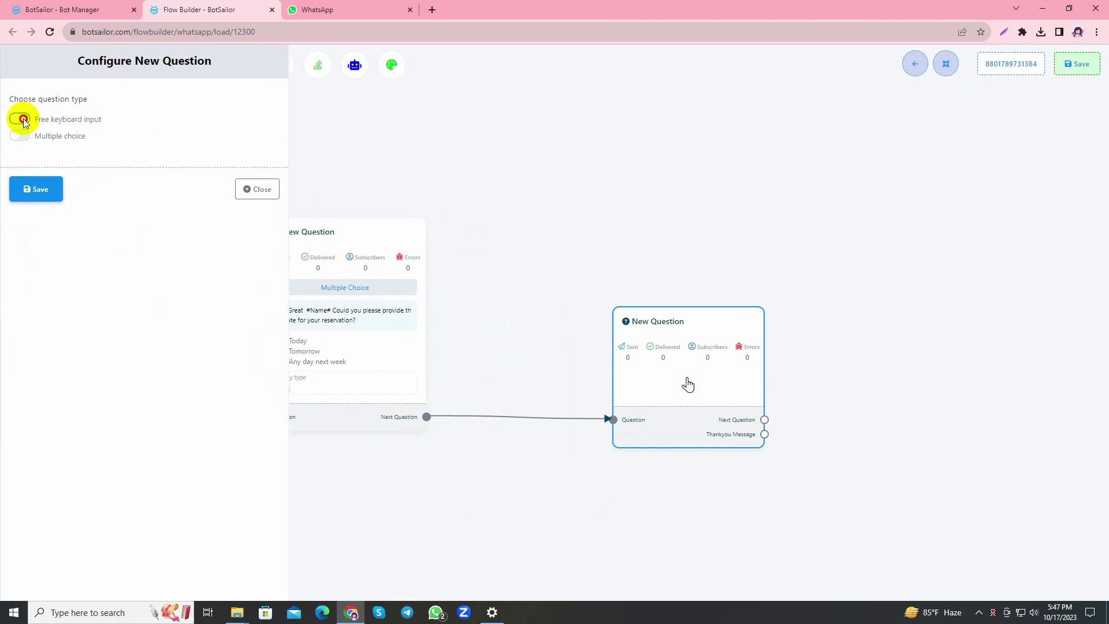
click(20, 118)
click(69, 203)
text(Wonderful, kindly wait until the confirmation for your reservation. Please provide us with you)
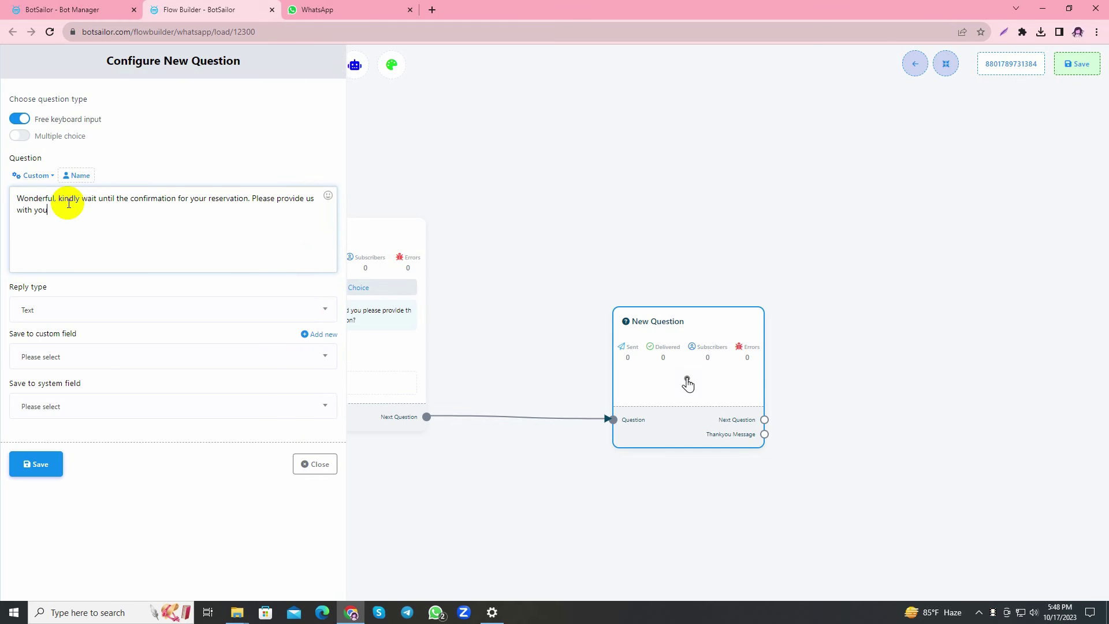
text(r most recent contact number to get notified for your reservation!)
click(107, 309)
click(61, 374)
click(94, 407)
scroll(58, 549, down, 1)
click(26, 488)
click(34, 469)
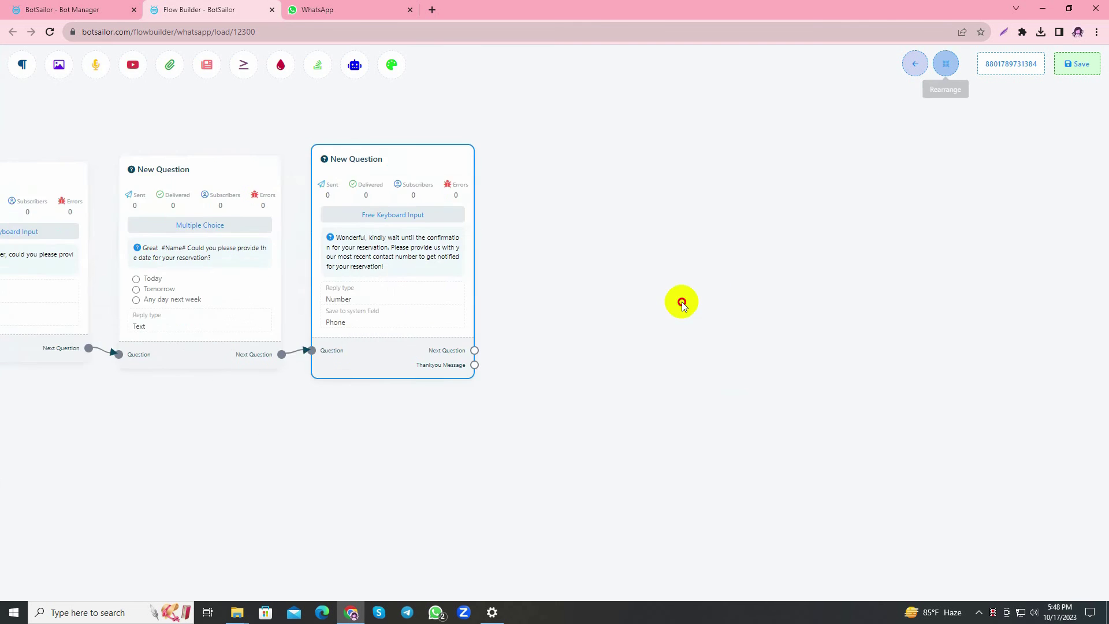
Add a Text reply thanking guests for their stay at hotel La Petite.
drag(304, 417, 473, 300)
click(518, 304)
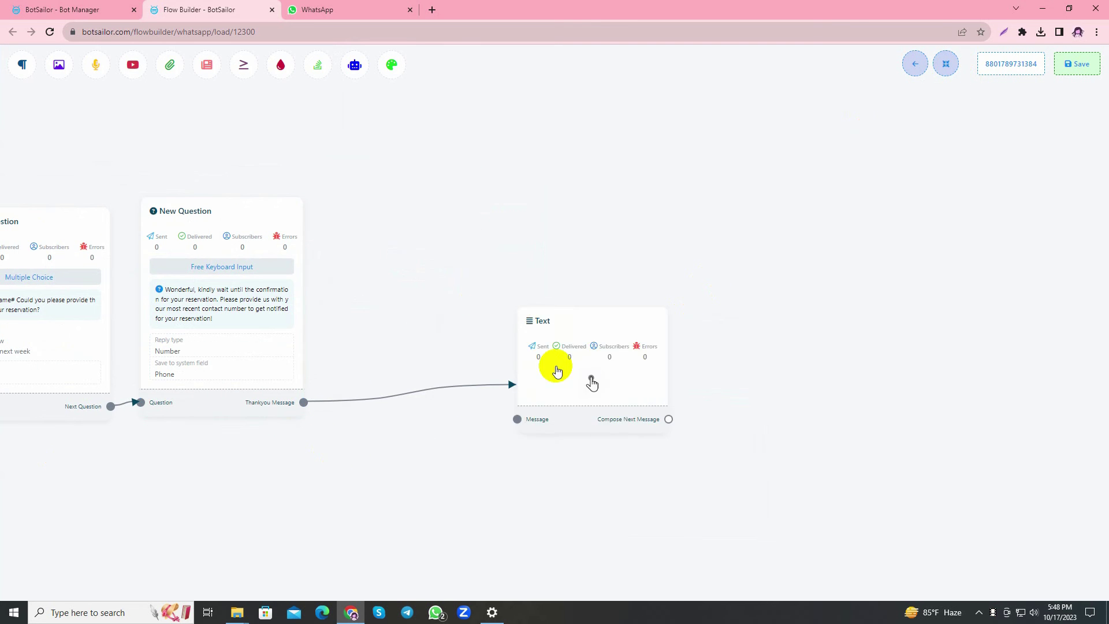
drag(554, 367, 443, 306)
text(Thank you for your stay at hotel La Petite! We are delighted to host you with our best possible services!)
Save the hotel La Petite thank-you message.
click(36, 295)
scroll(359, 215, down, 3)
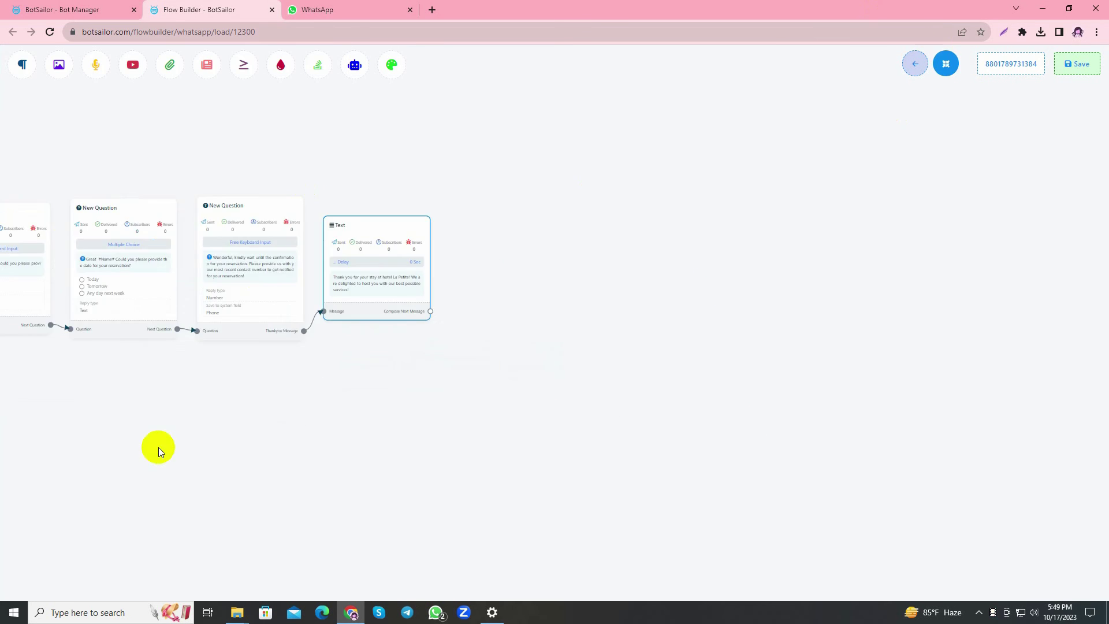
scroll(180, 448, left, 10)
scroll(370, 425, left, 10)
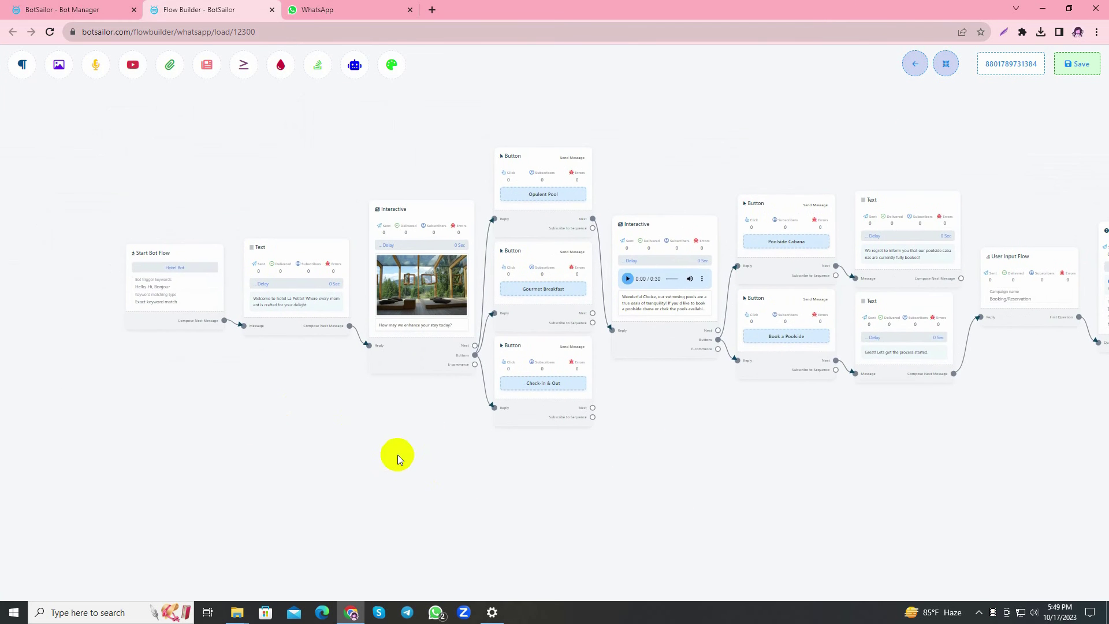
scroll(49, 337, right, 5)
Move the Check-in & Out and Gourmet Breakfast button nodes into open space below the flow.
drag(285, 346, 154, 438)
drag(281, 279, 259, 439)
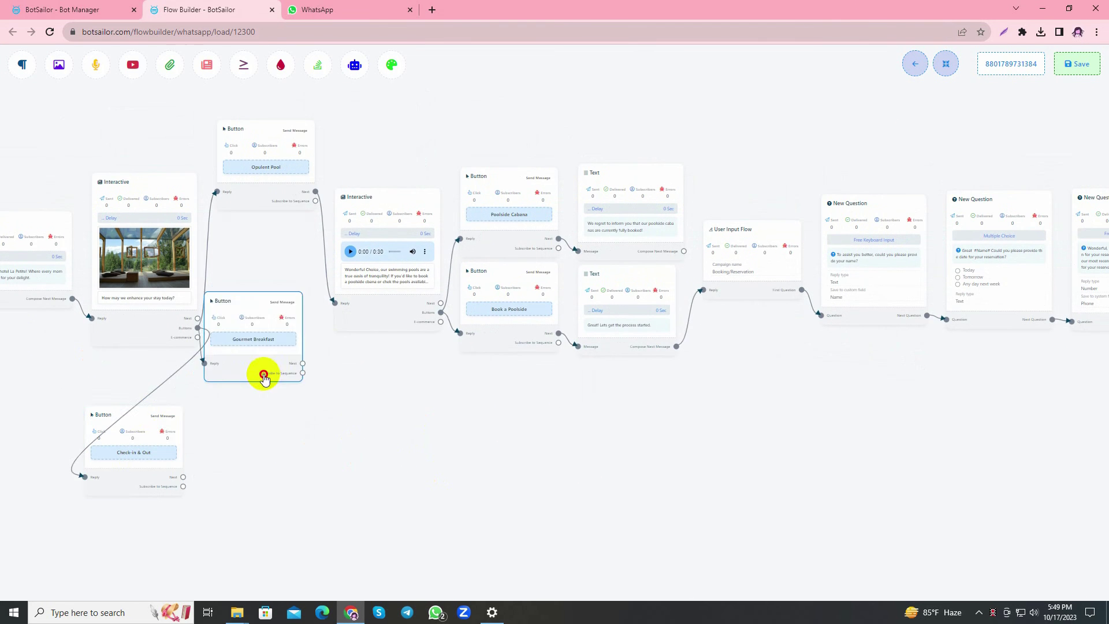
scroll(388, 332, down, 3)
drag(262, 263, 335, 219)
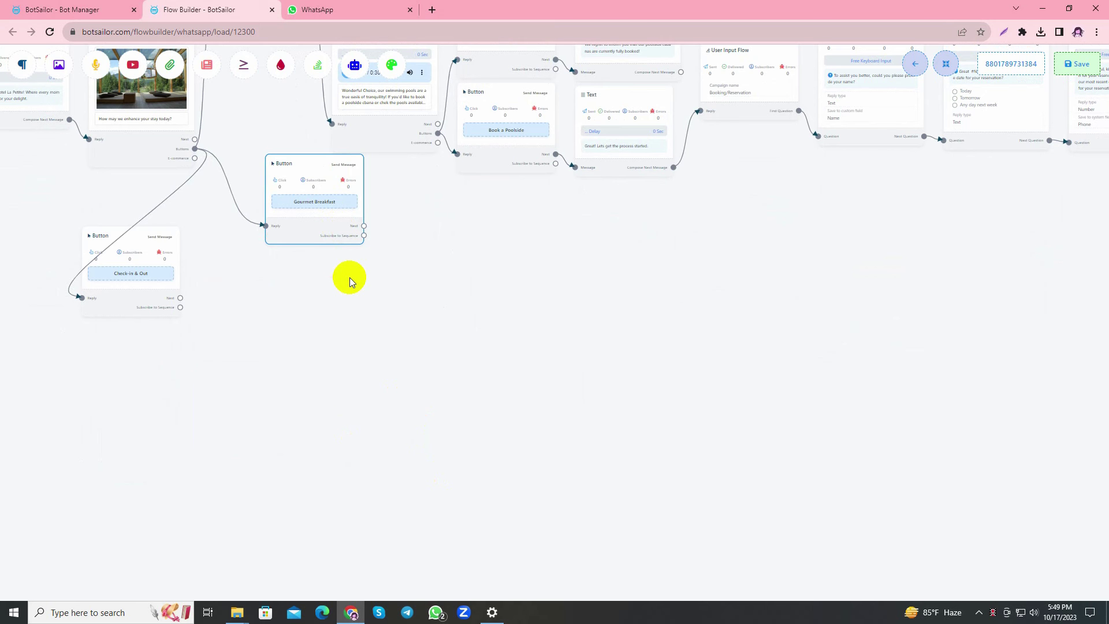
Connect Gourmet Breakfast to a new Audio node holding the uploaded glass-of-wine clip.
drag(311, 208, 309, 257)
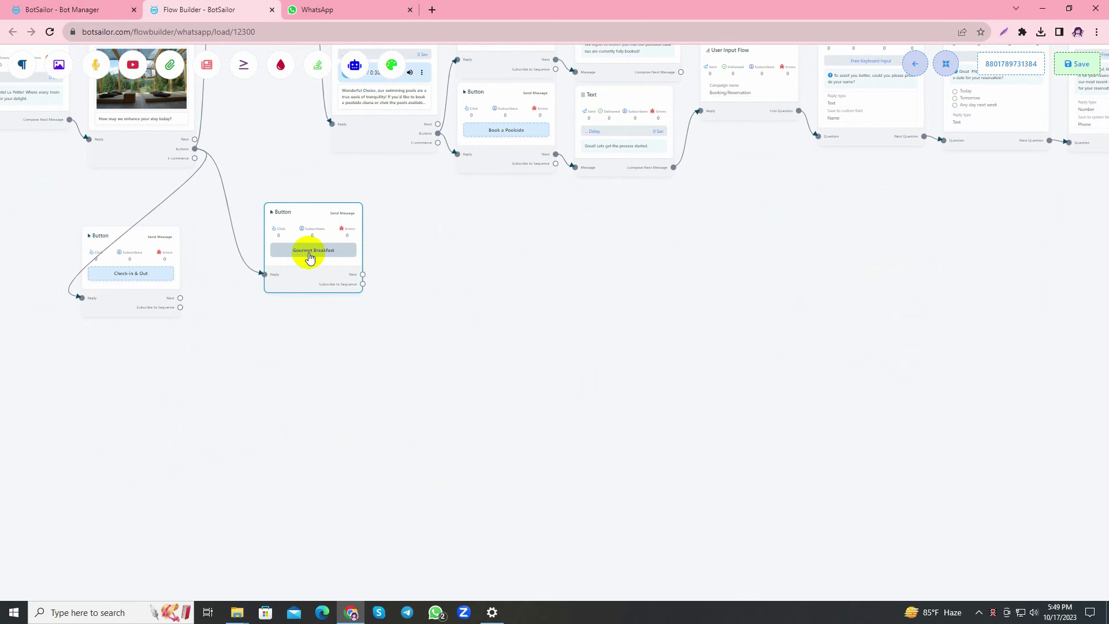
scroll(376, 293, up, 3)
drag(355, 335, 462, 288)
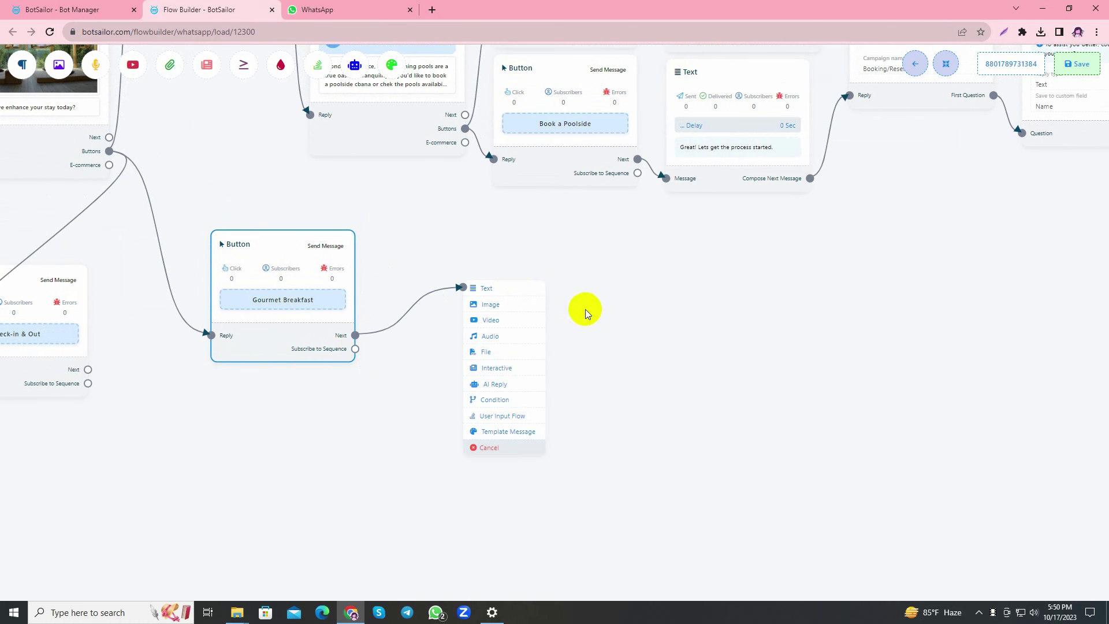
click(492, 343)
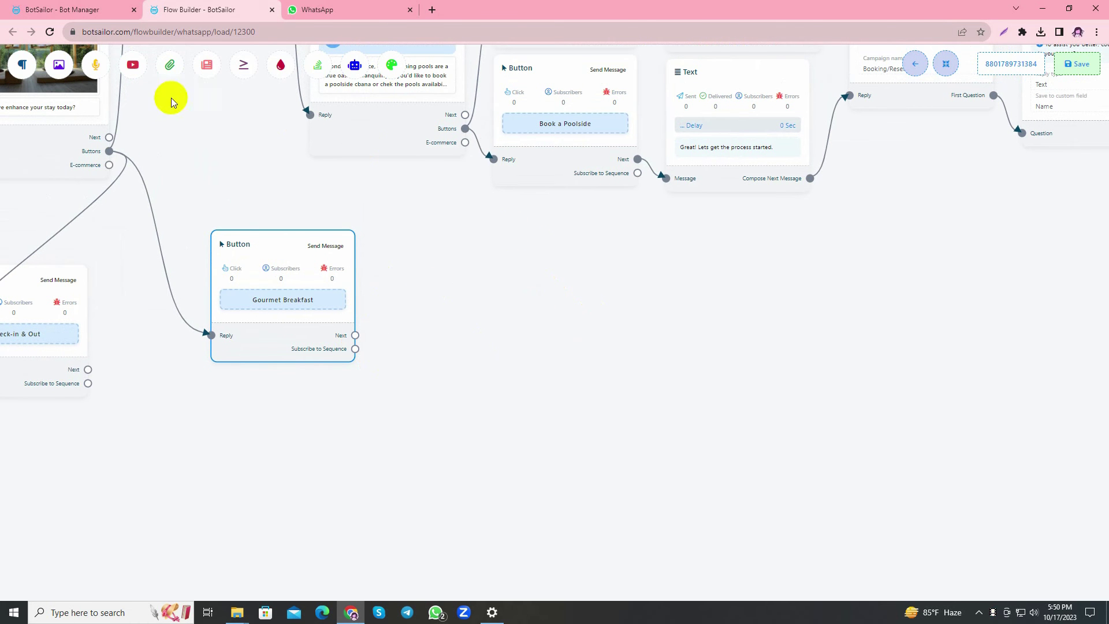
drag(96, 64, 470, 317)
drag(358, 338, 465, 422)
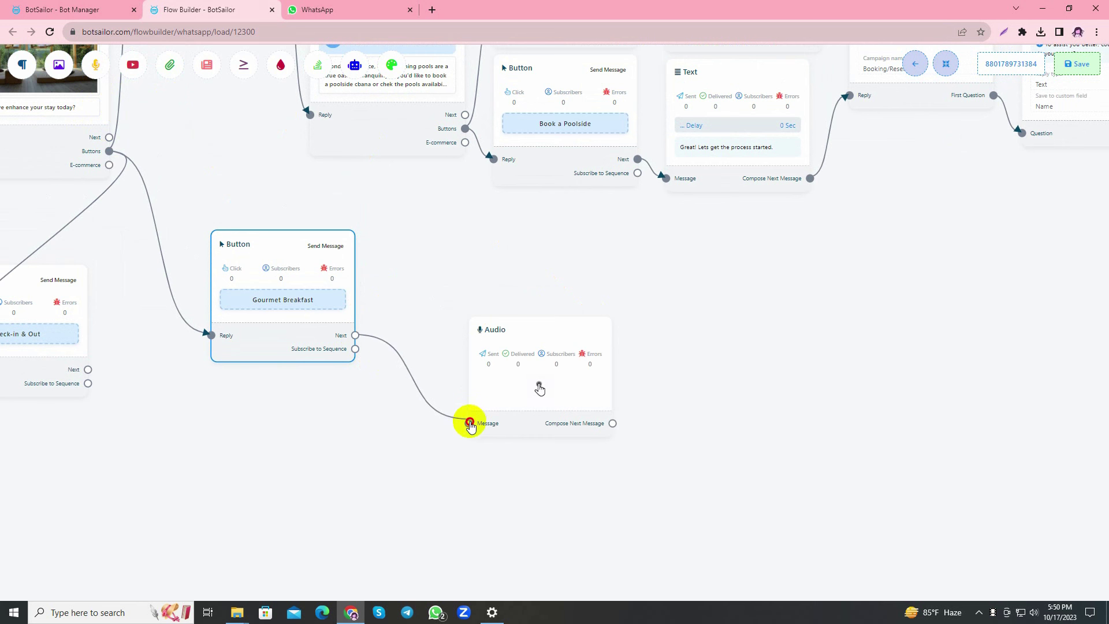
double_click(512, 388)
click(143, 182)
click(136, 145)
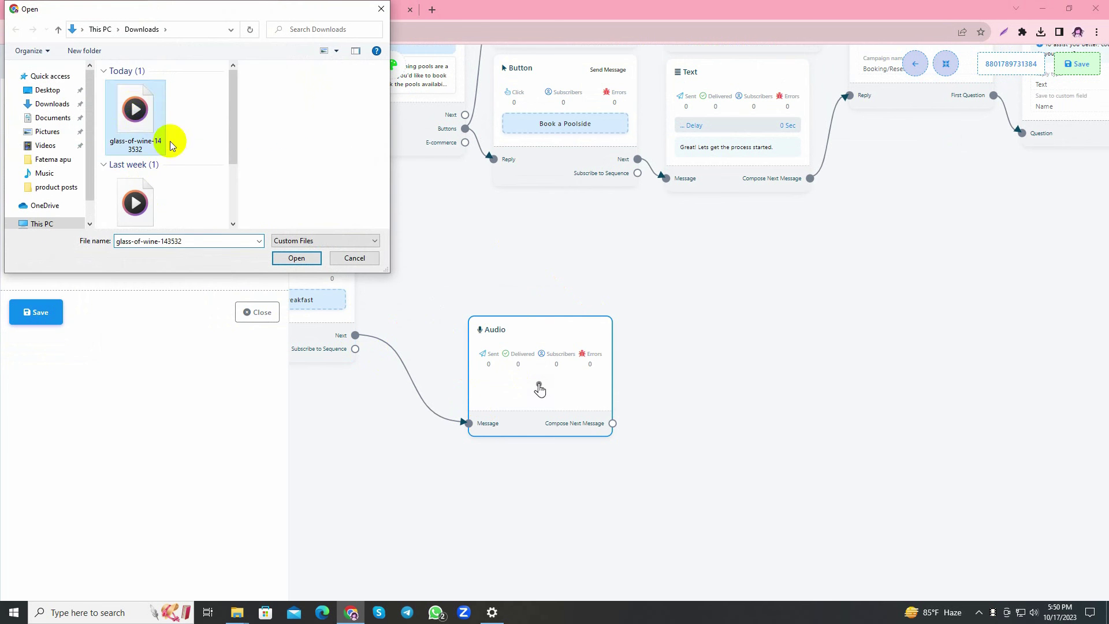
click(291, 258)
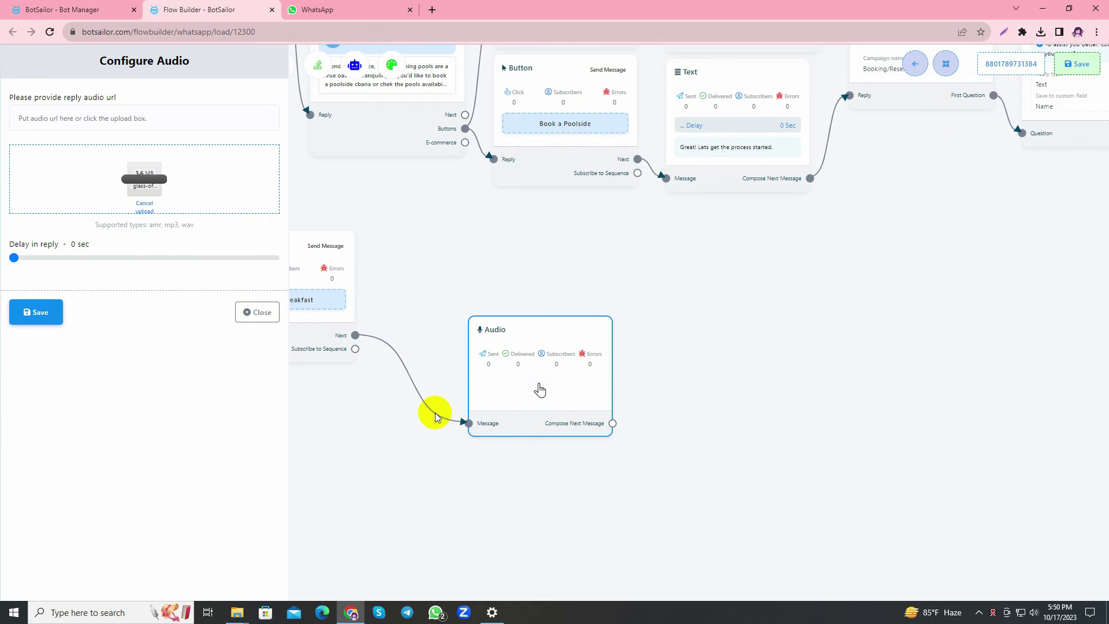
click(36, 312)
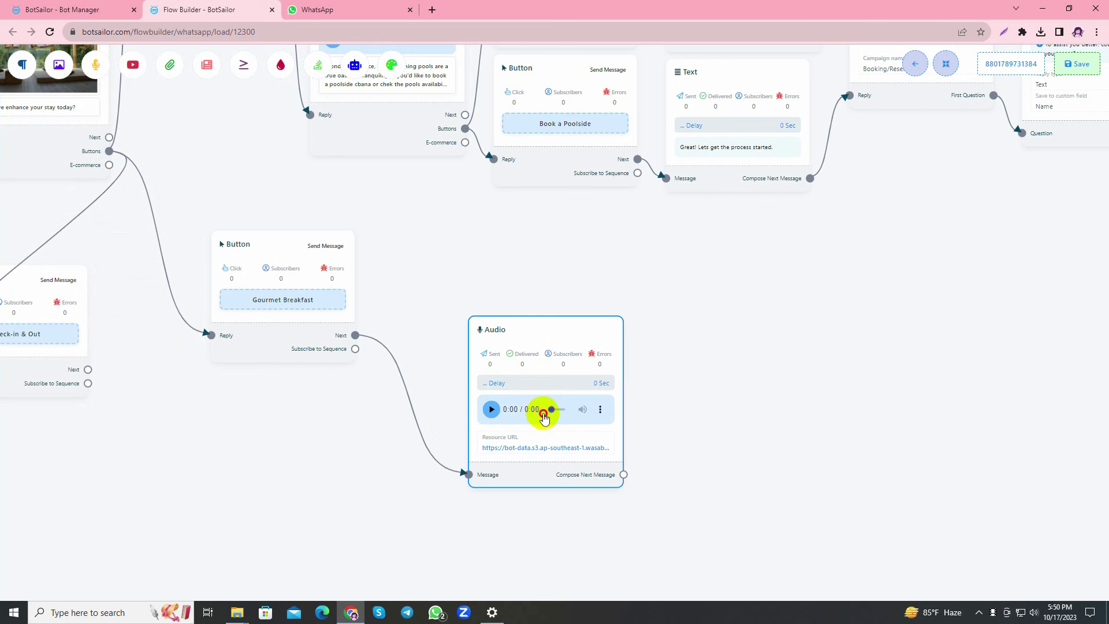
Add an Interactive message after the audio inviting guests to see the menu or reserve breakfast.
scroll(520, 280, down, 3)
scroll(520, 280, right, 5)
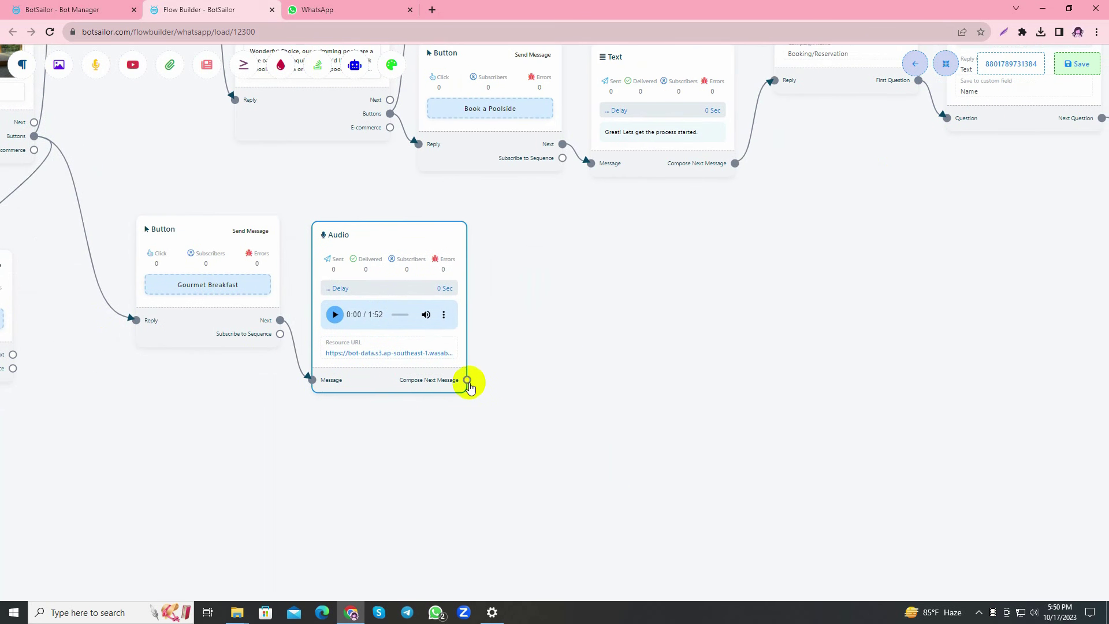
drag(466, 380, 621, 414)
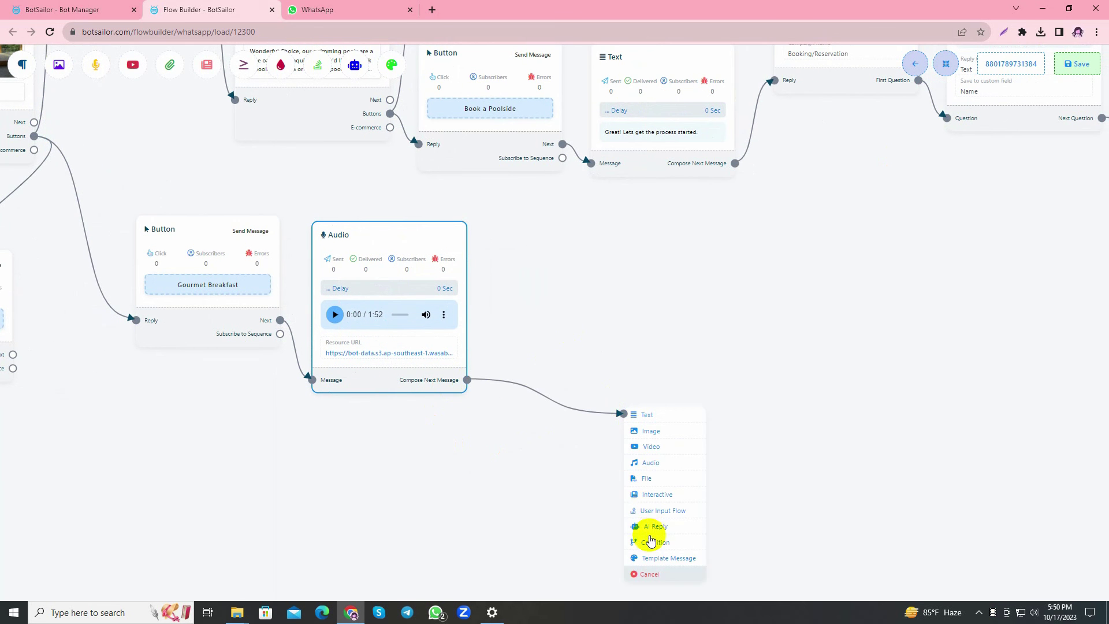
click(657, 495)
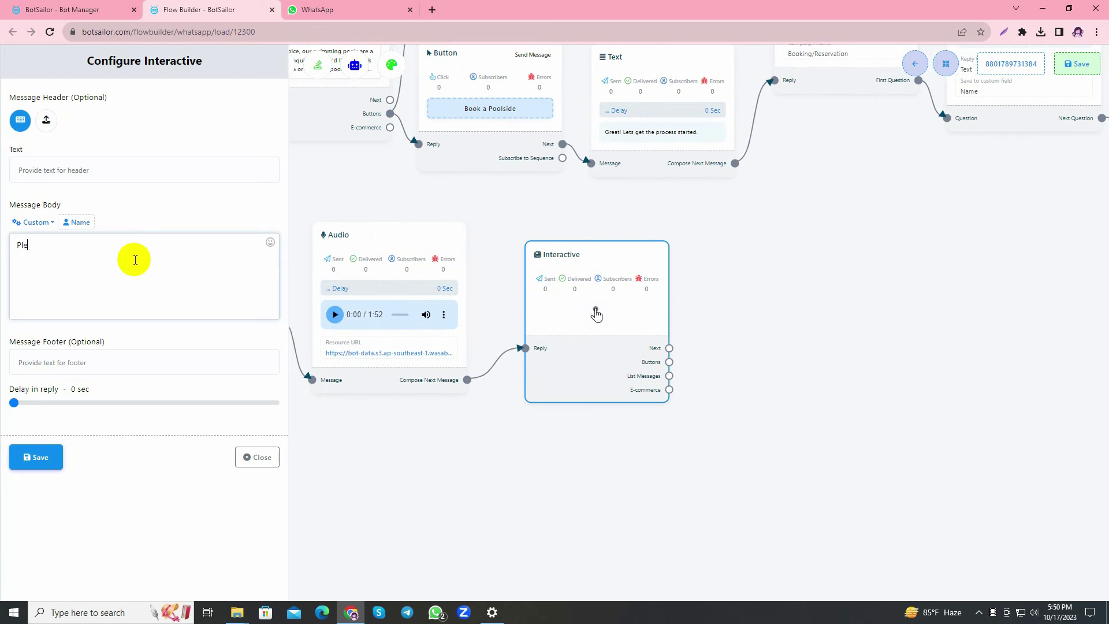
text(ny of the action below to see the menu or make a reservation for)
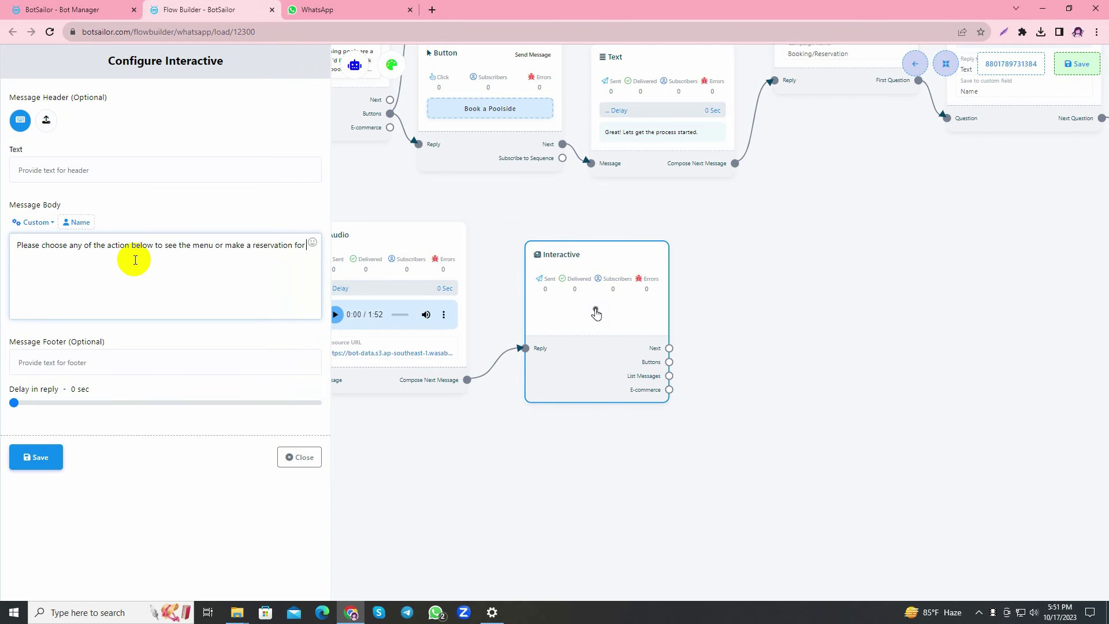
text( breakfast at a s)
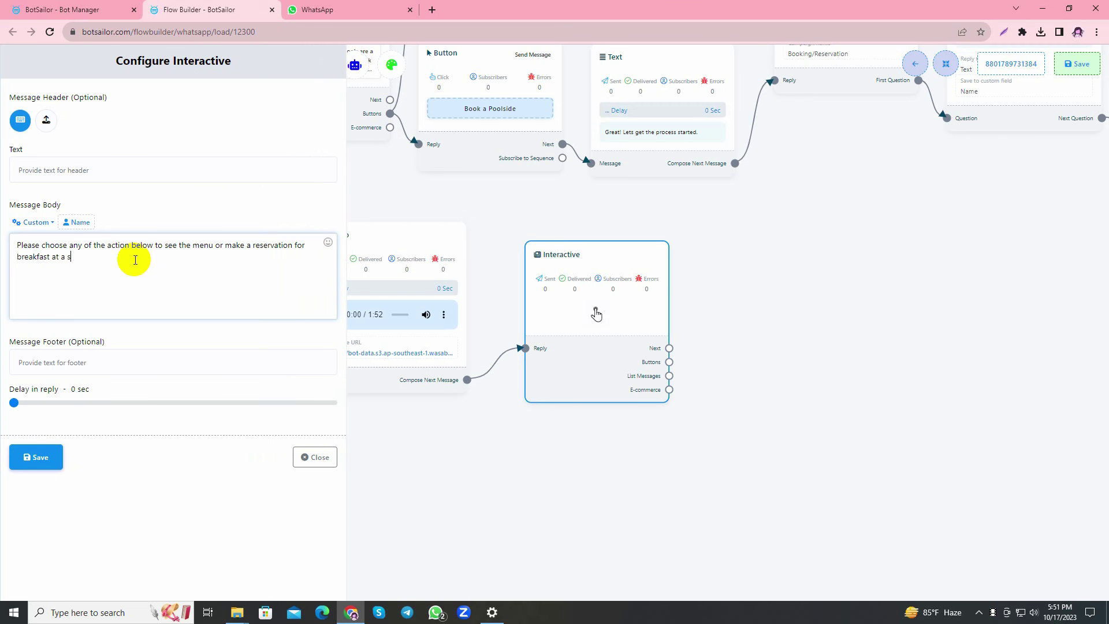
text(pecific time!)
click(34, 456)
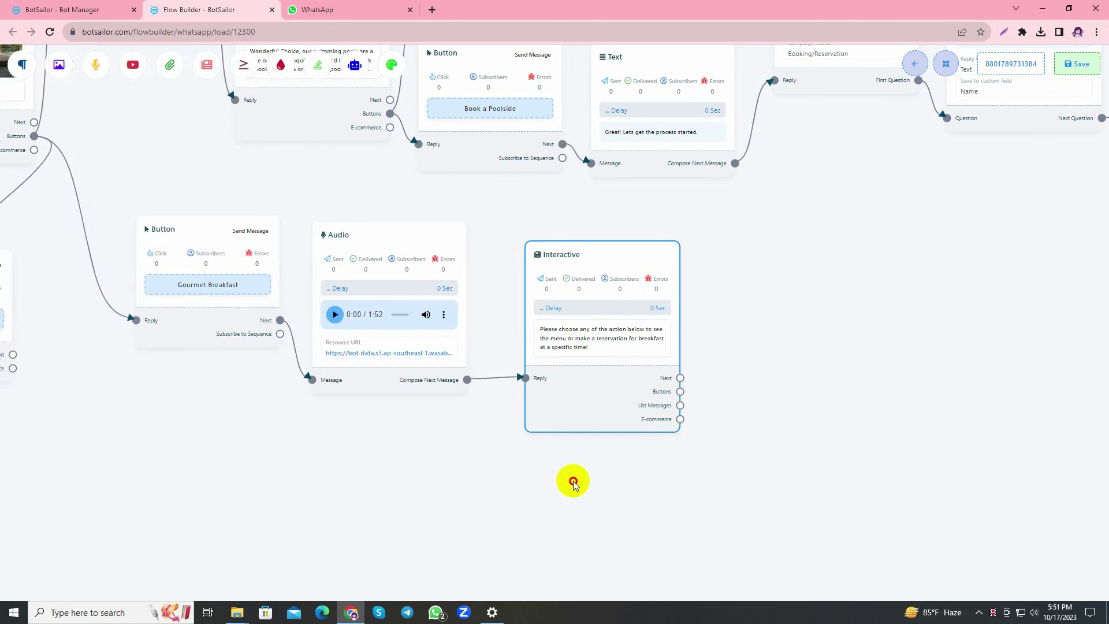
Add a Human Assistance button set as a System Default Action with Chat with human.
drag(426, 502, 114, 494)
drag(369, 382, 487, 416)
double_click(480, 303)
click(143, 118)
text(Huma)
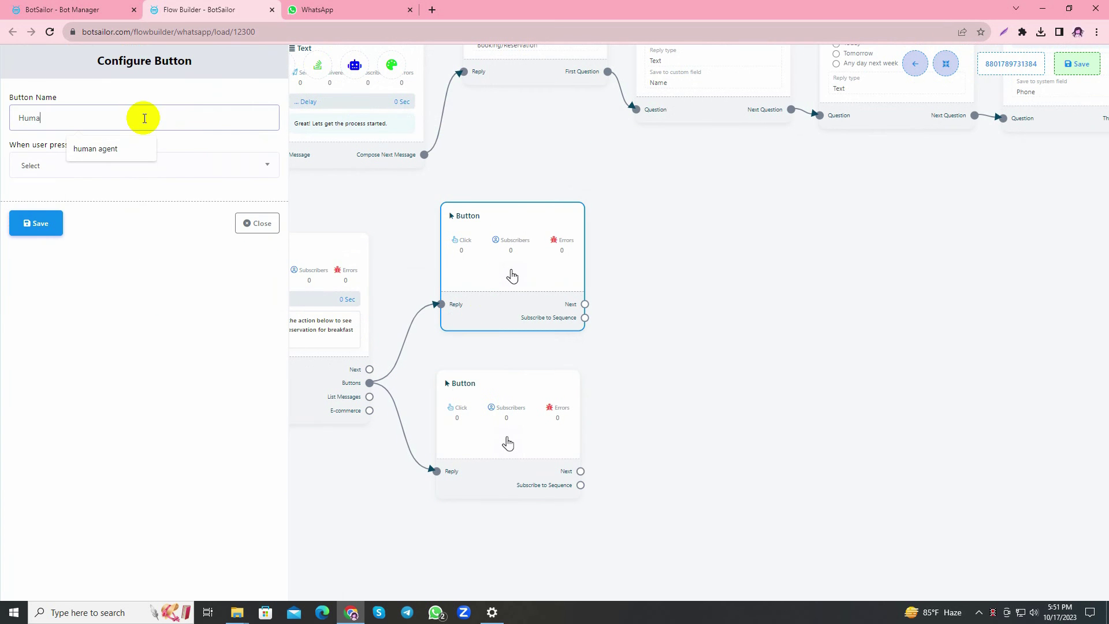
text(n Assistance)
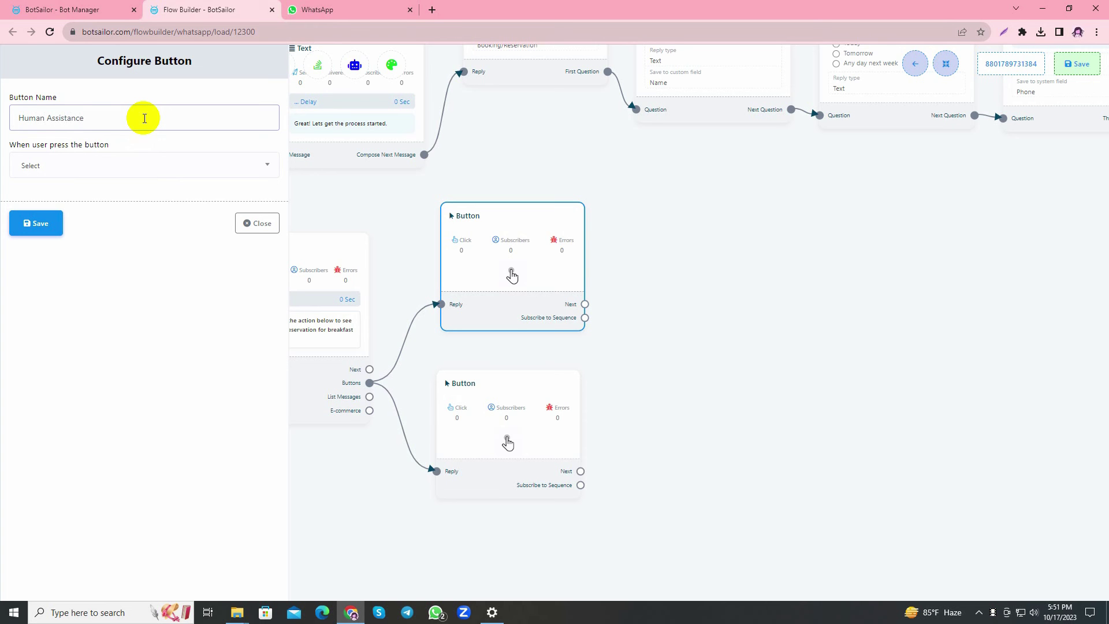
click(140, 168)
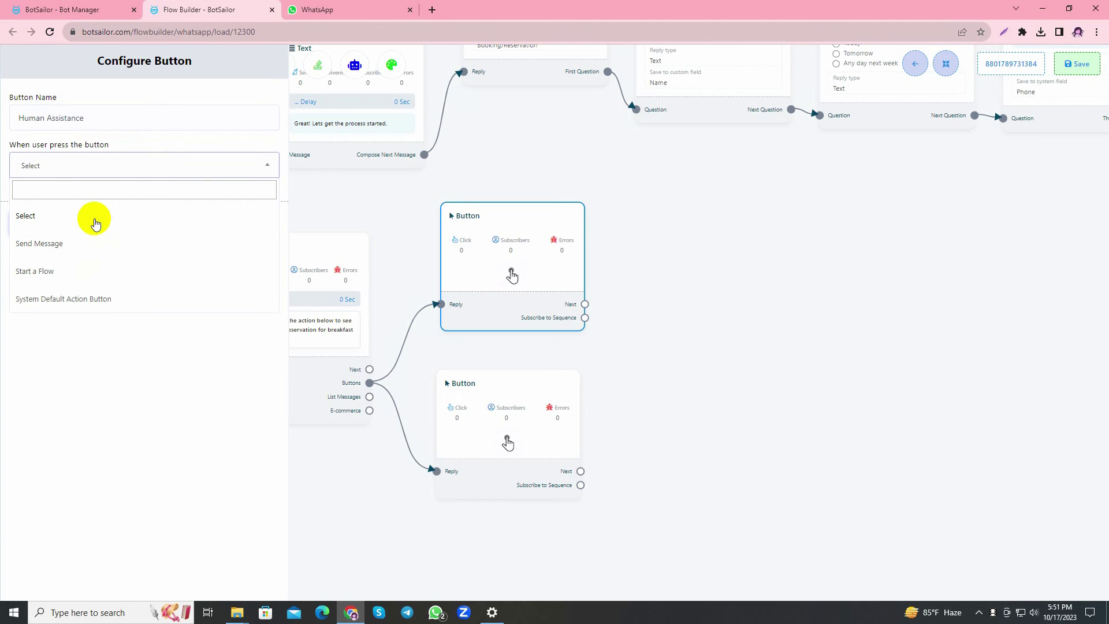
click(52, 299)
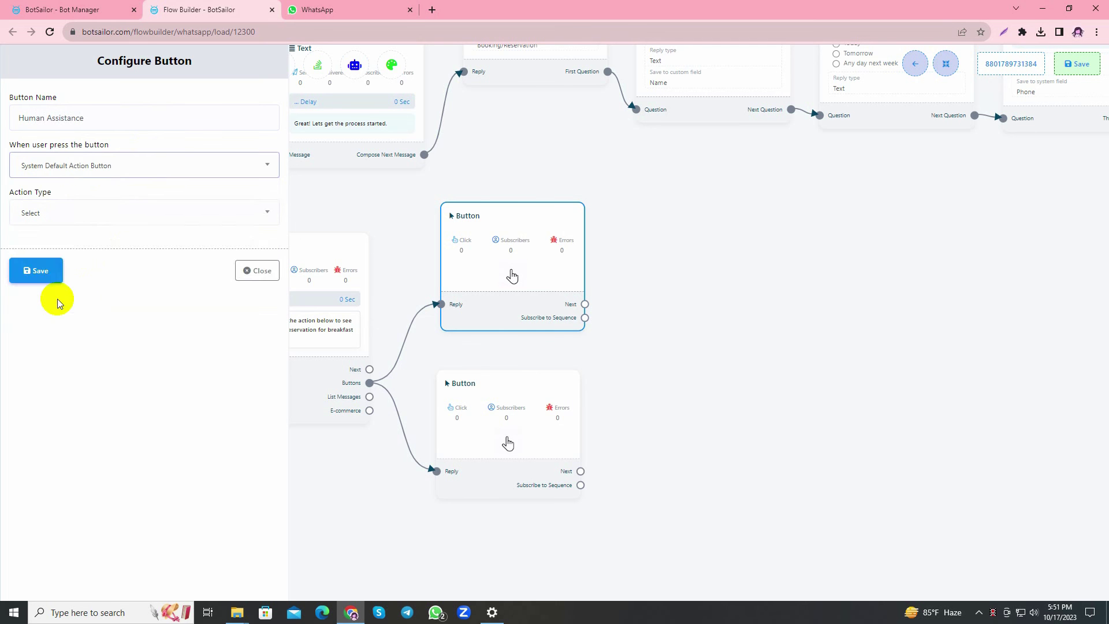
click(76, 214)
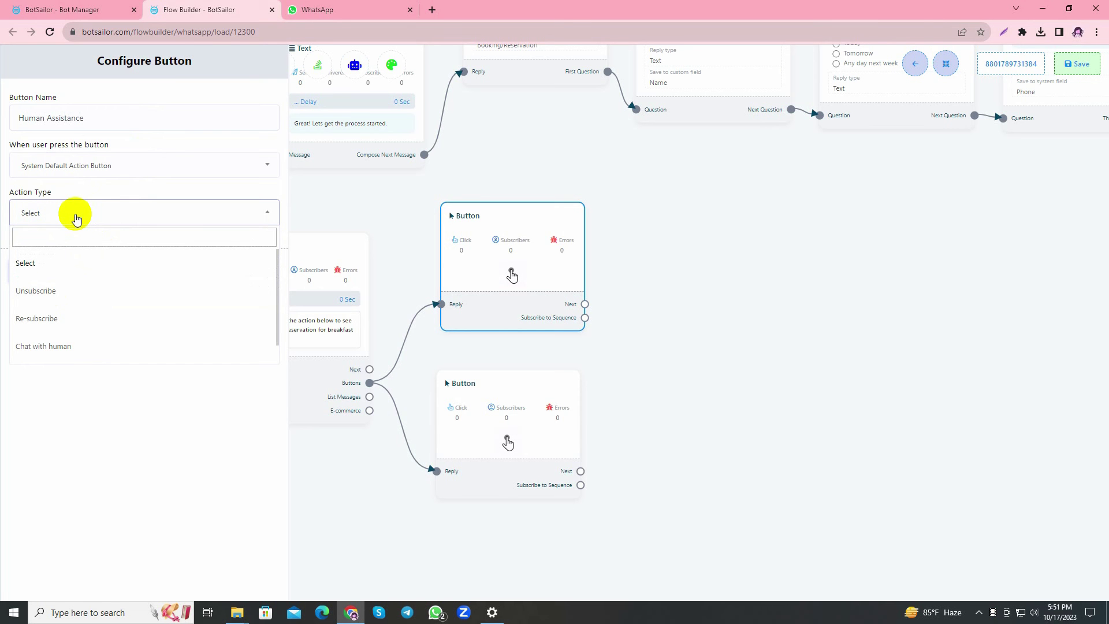
click(63, 345)
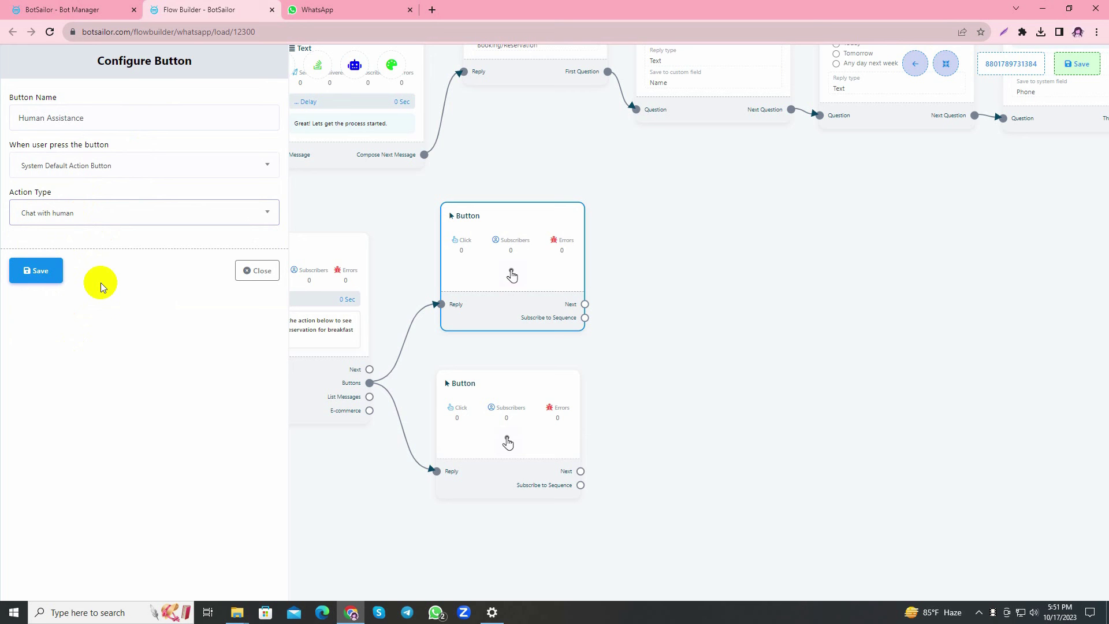
click(36, 270)
Name the second button Breakfast menu with the Send Message action.
click(465, 438)
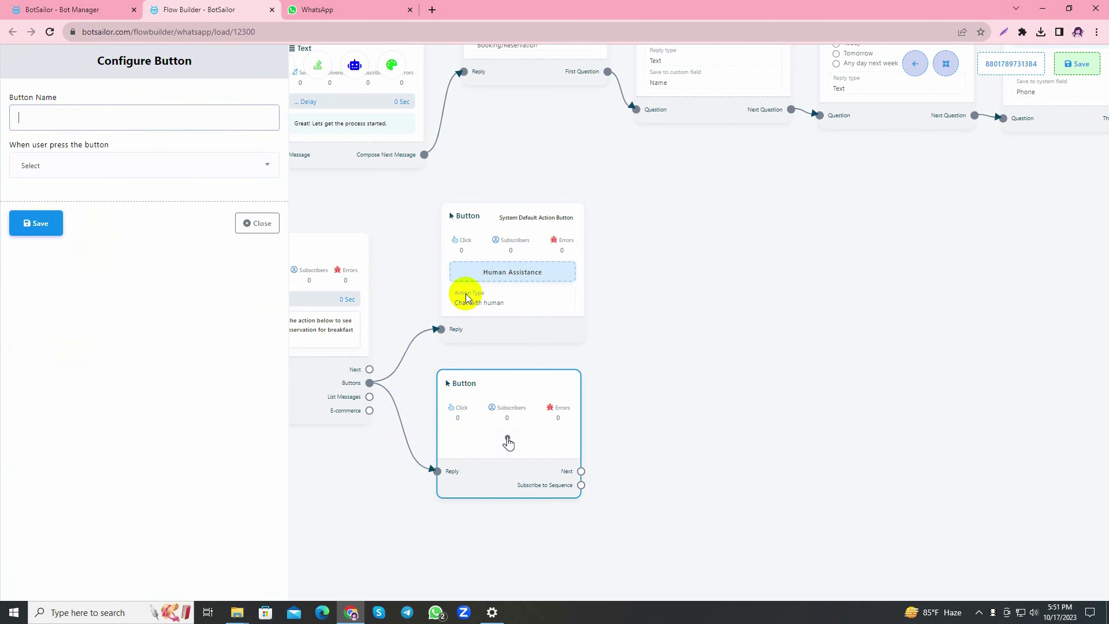
click(61, 116)
text(Breakfast menu)
click(101, 168)
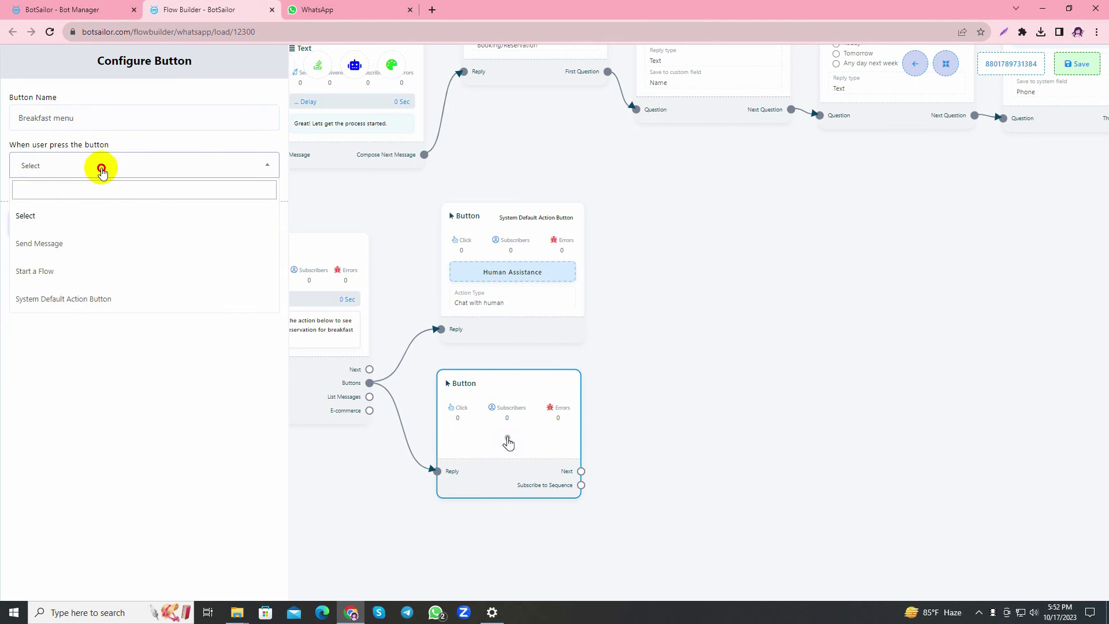
click(40, 243)
click(33, 548)
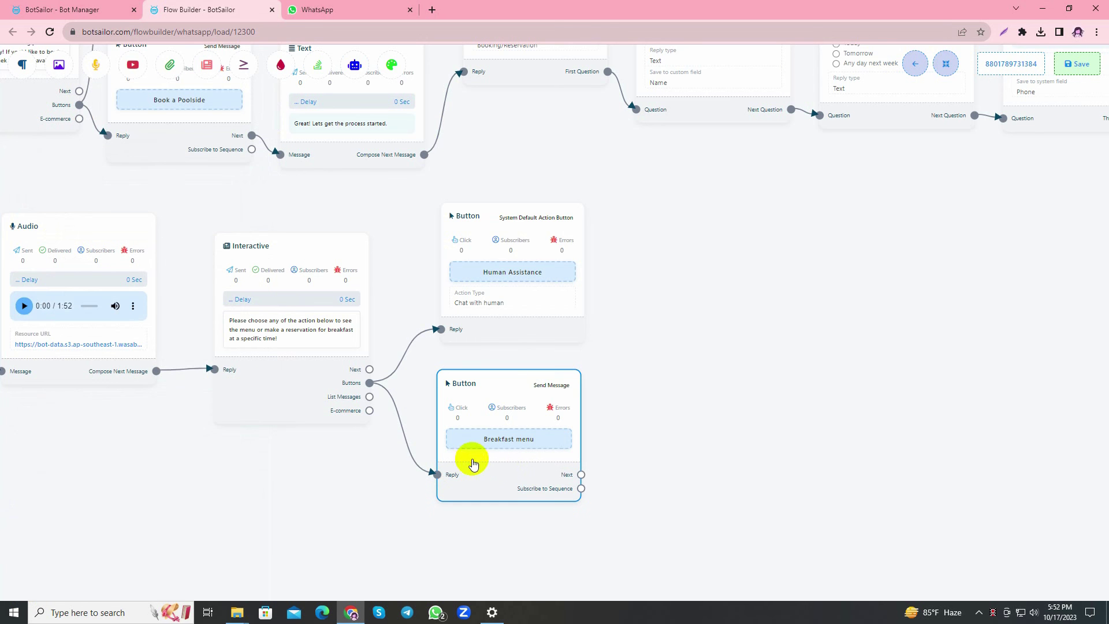
Add a Text reply after Breakfast menu: 'Have a look on the menu & have a good day!'.
drag(537, 437, 580, 403)
click(611, 407)
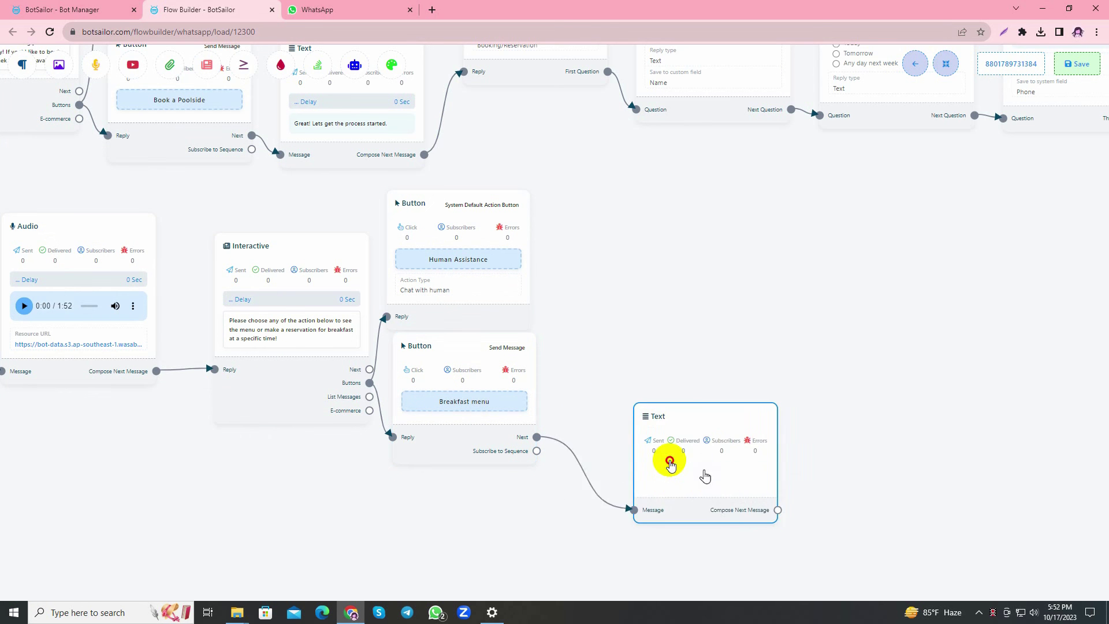
double_click(626, 409)
text(Have a look on the menu & have a good day!)
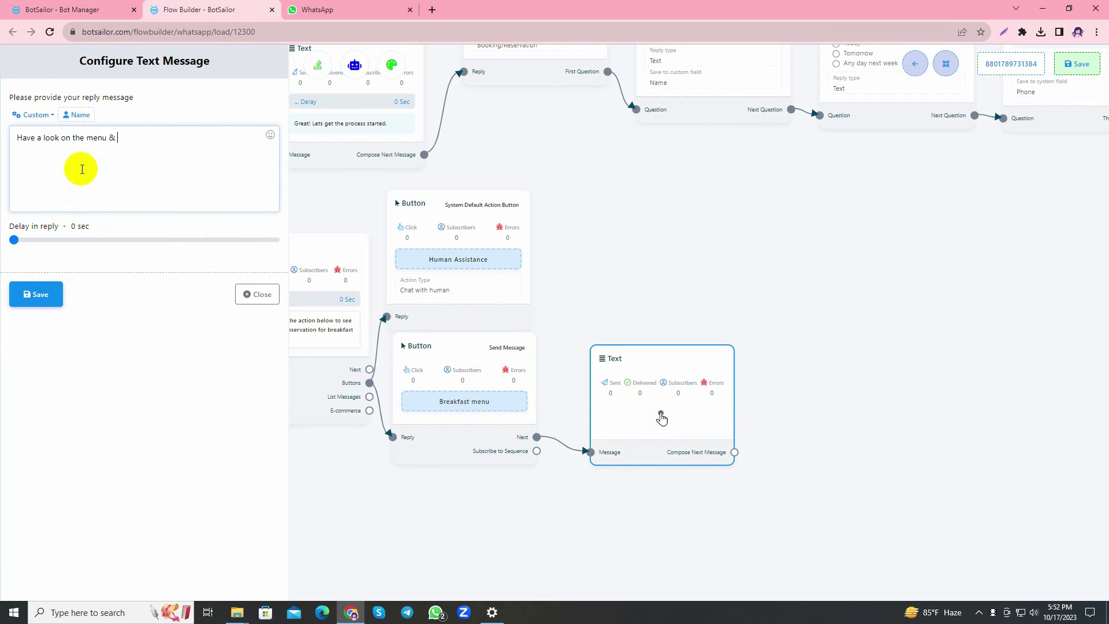
click(36, 294)
Follow the text reply with an Image node holding the uploaded menu picture.
drag(587, 269, 478, 257)
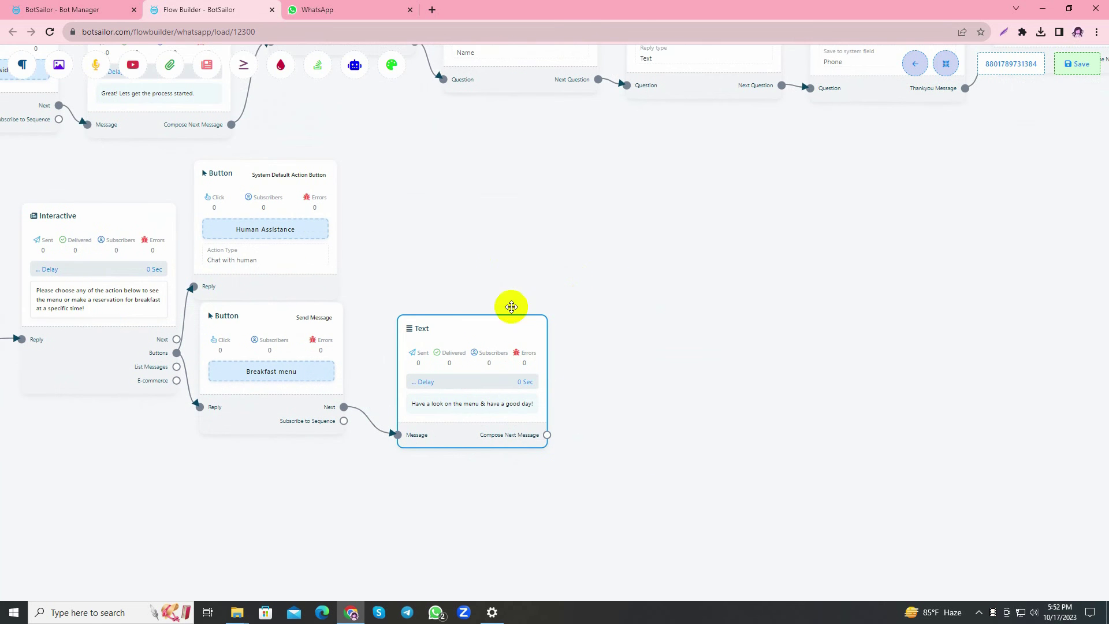
drag(547, 434, 688, 342)
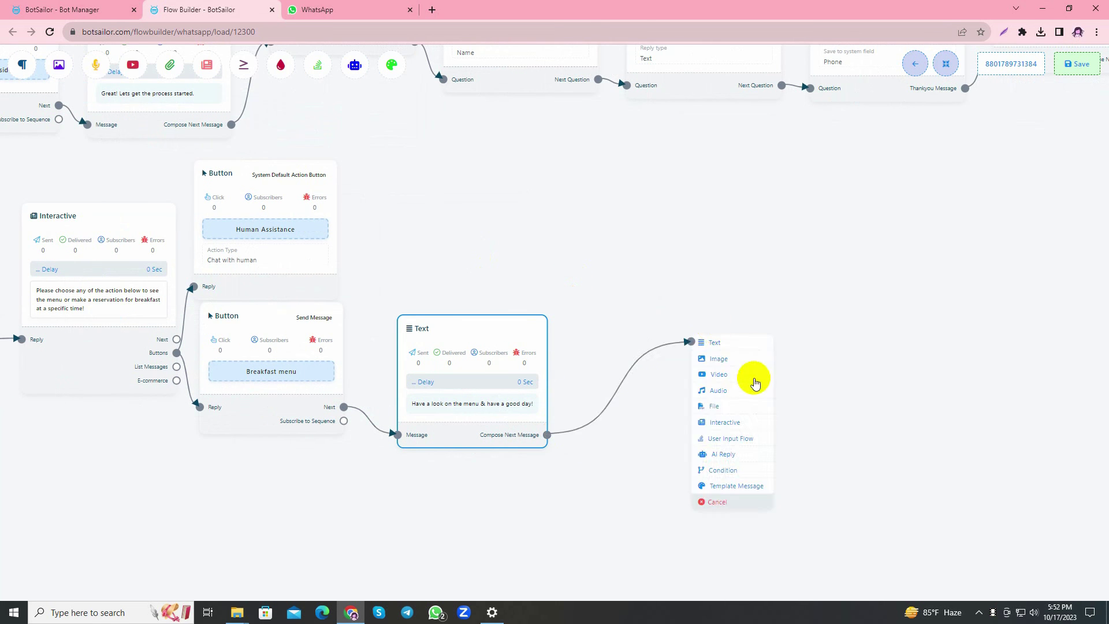
click(722, 353)
drag(737, 396, 642, 381)
double_click(643, 381)
click(130, 198)
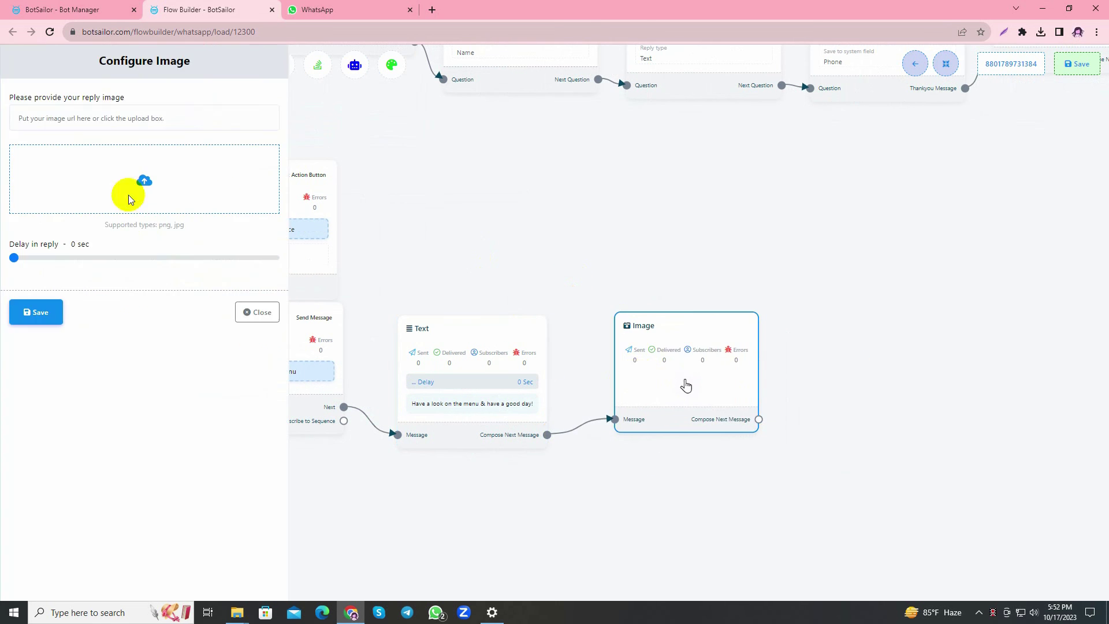
click(118, 113)
click(284, 258)
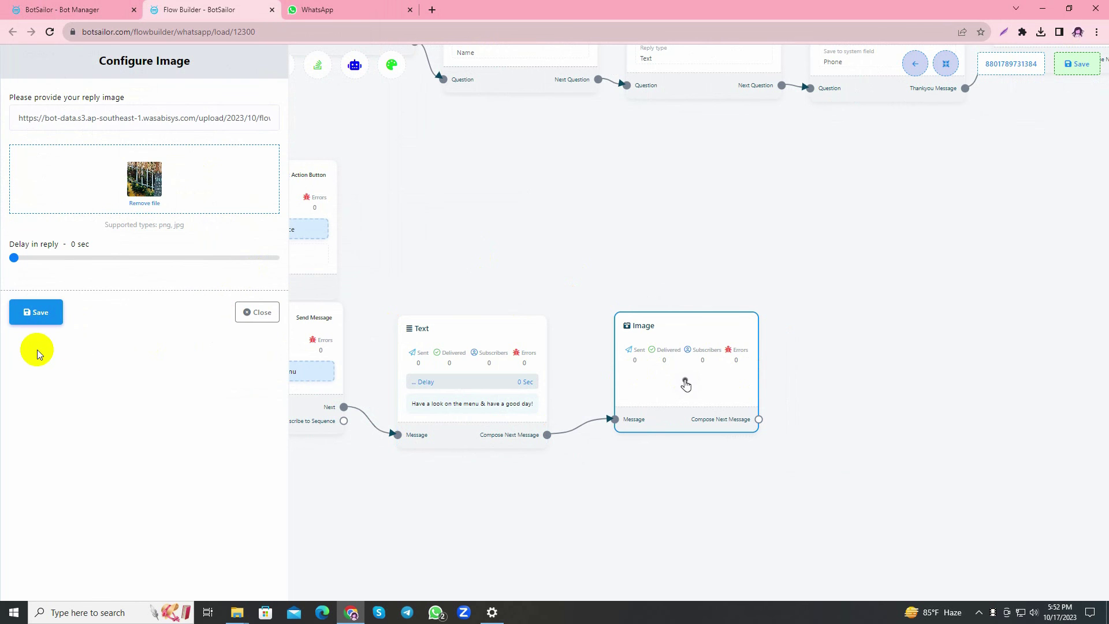
click(36, 312)
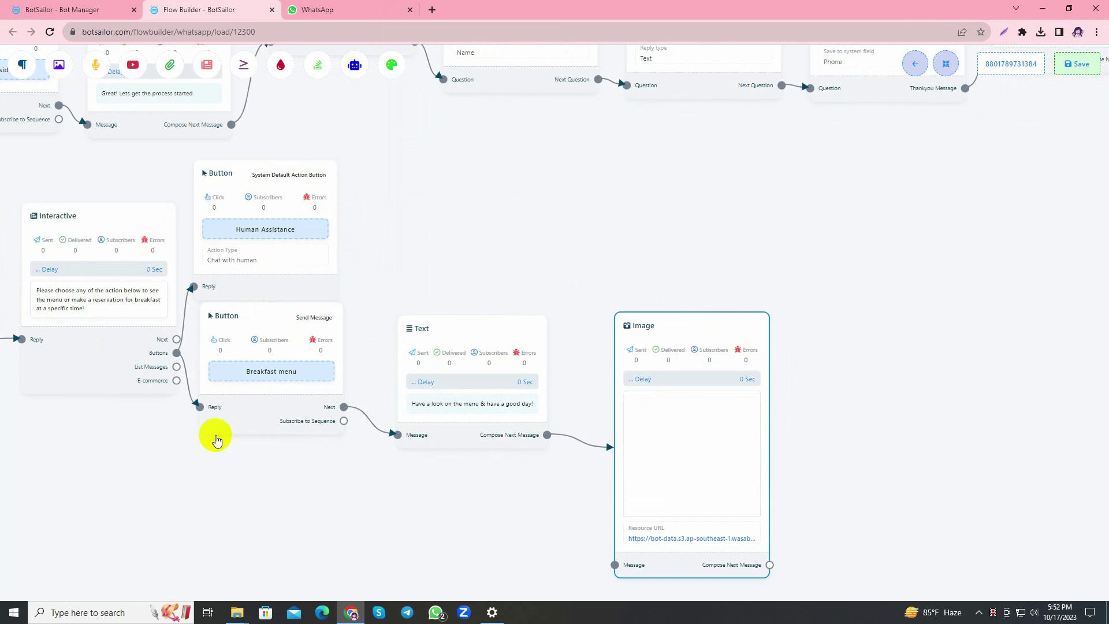
click(946, 63)
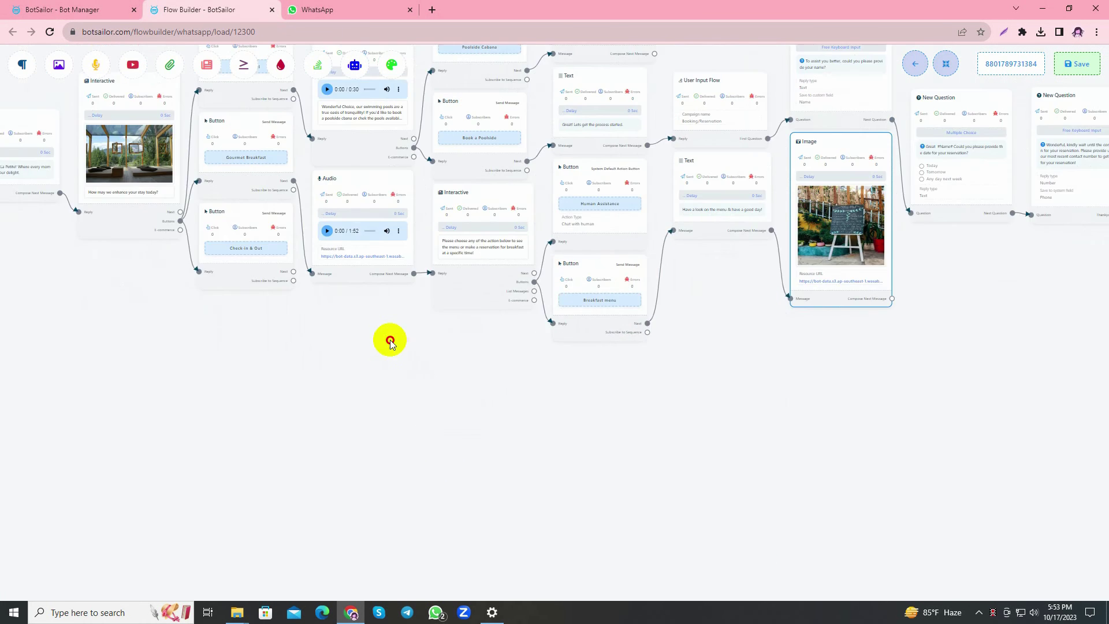
Add a Text reply to Check-in & Out inviting guests to explore the Check-in & Check-out procedures document.
drag(225, 373, 383, 363)
drag(362, 287, 359, 391)
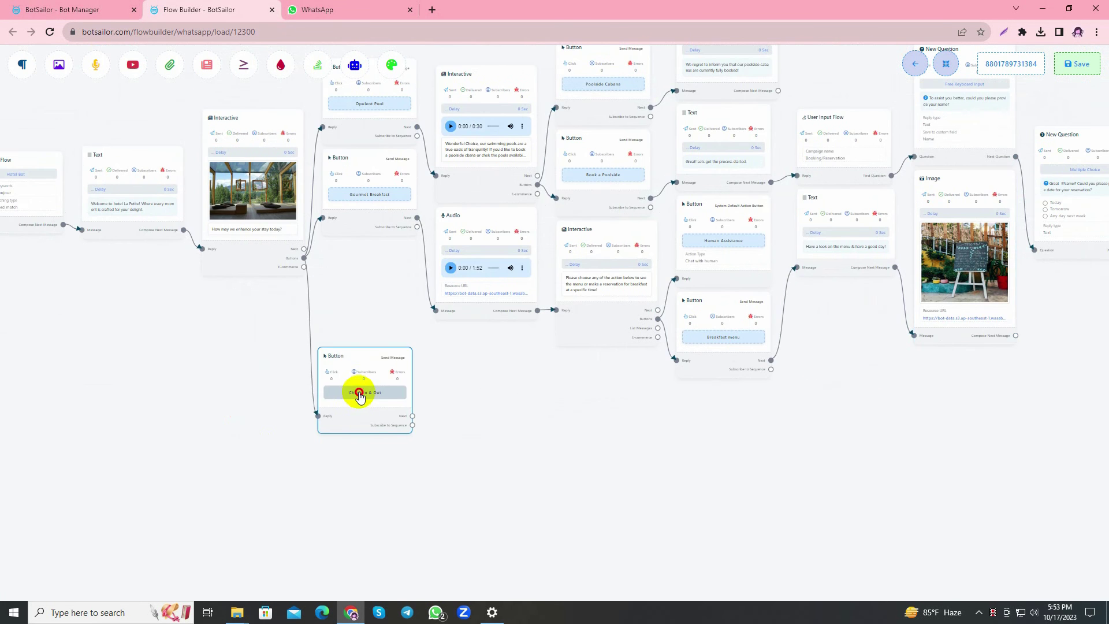
scroll(454, 418, up, 2)
scroll(454, 419, down, 3)
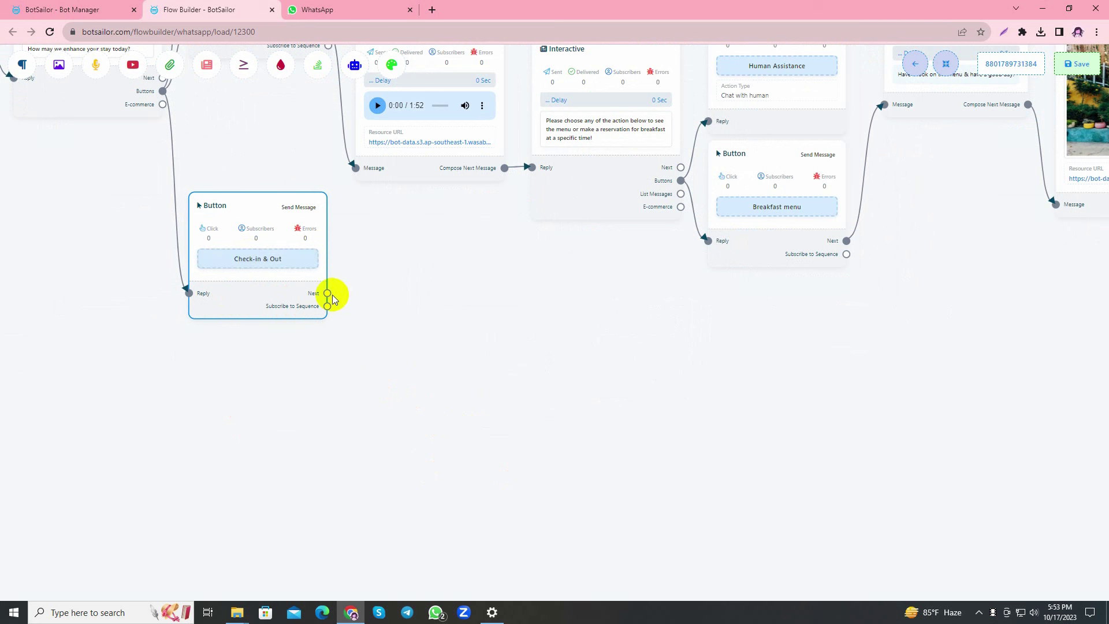
drag(327, 292, 461, 305)
click(460, 304)
drag(537, 339, 440, 332)
double_click(460, 342)
text(Certa)
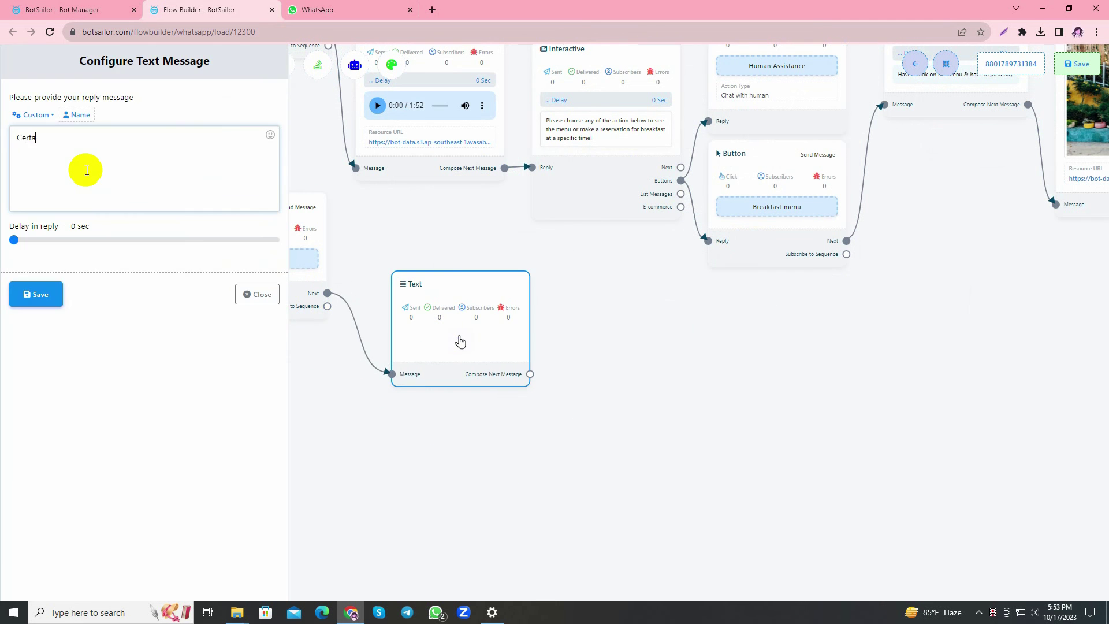
text(ily! Explore this o)
text(ocument containing our deta)
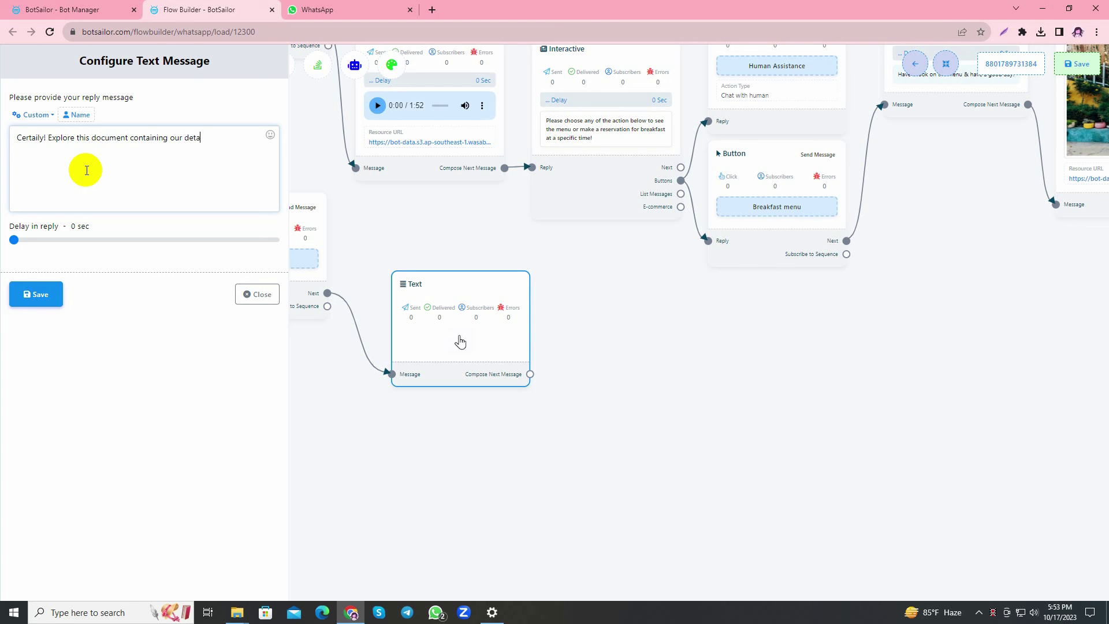
text(iled Check-in & Check-out procedures! If)
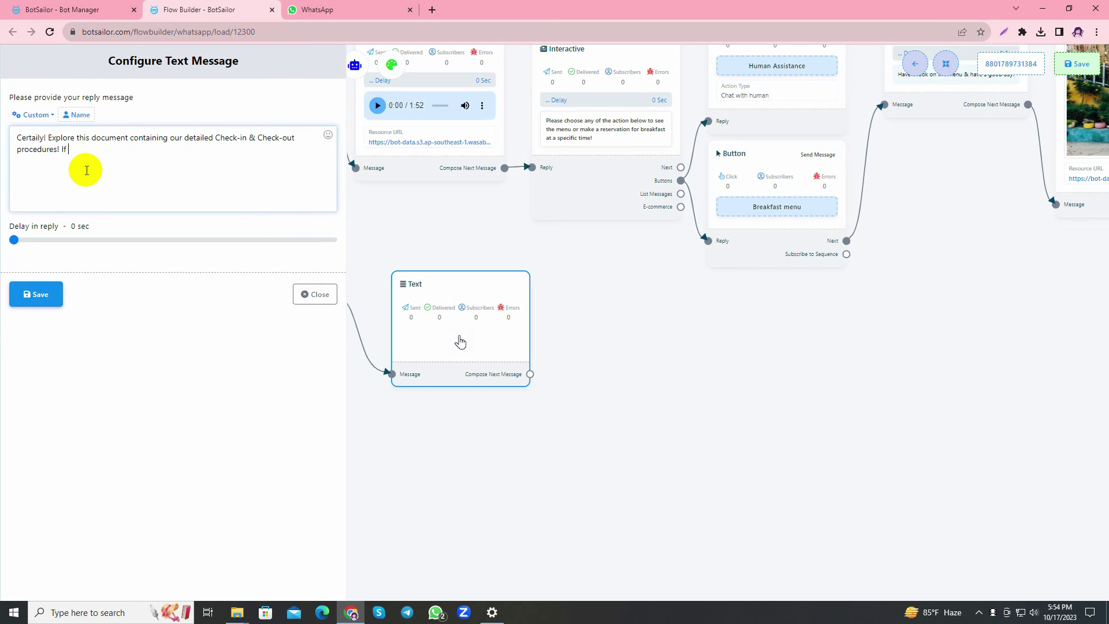
text(tional questions or need)
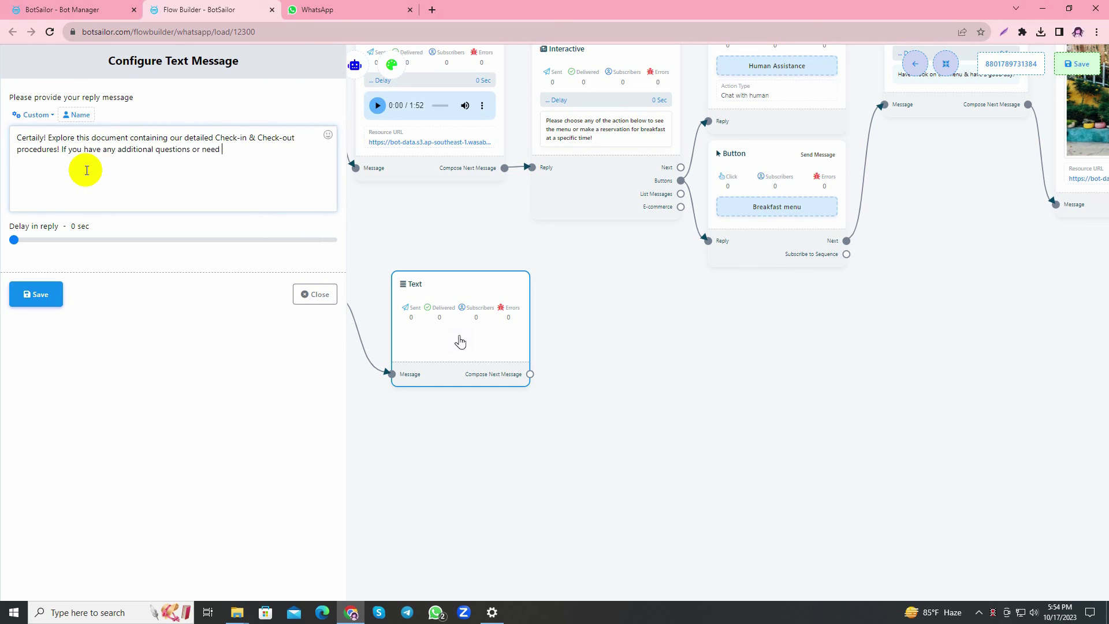
text(rther assistance, please do not hesitate to ask! Enjoy your stay with luxury at Hotel La Petite.)
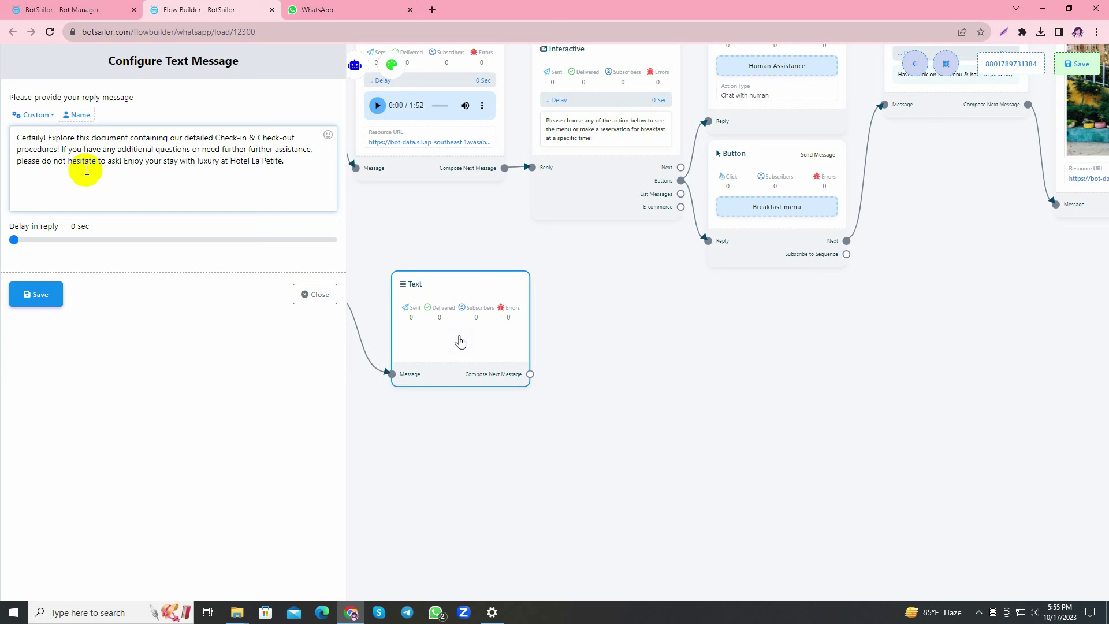
click(36, 294)
Add a File node after the check-in text reply, upload the La Petite PDF and save.
drag(252, 486, 213, 391)
scroll(223, 471, down, 2)
scroll(213, 391, up, 3)
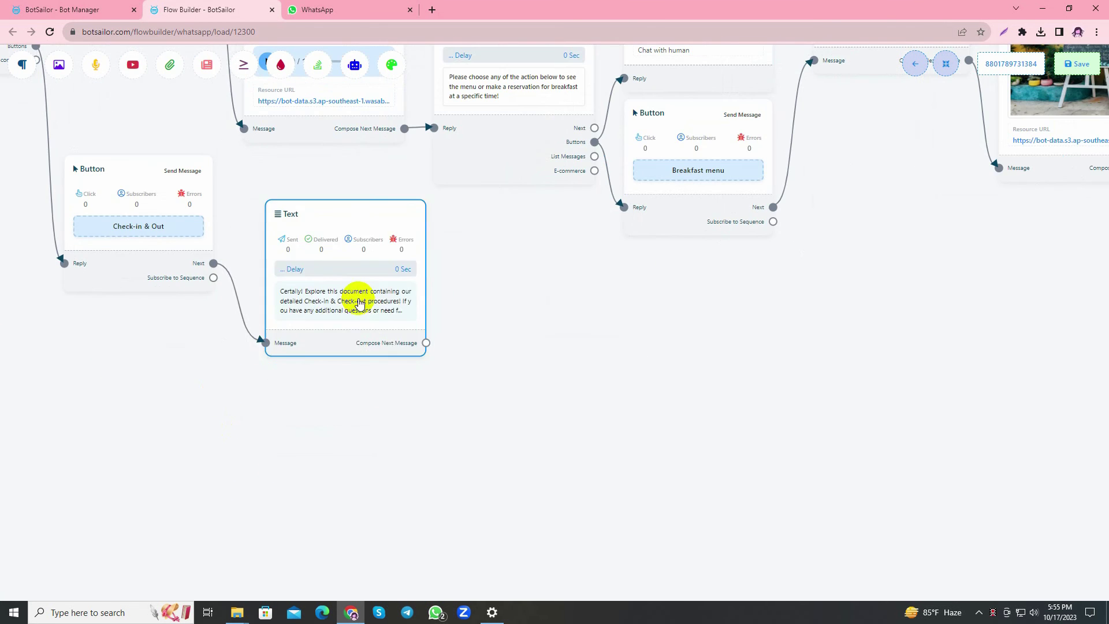
drag(426, 342, 529, 276)
click(552, 342)
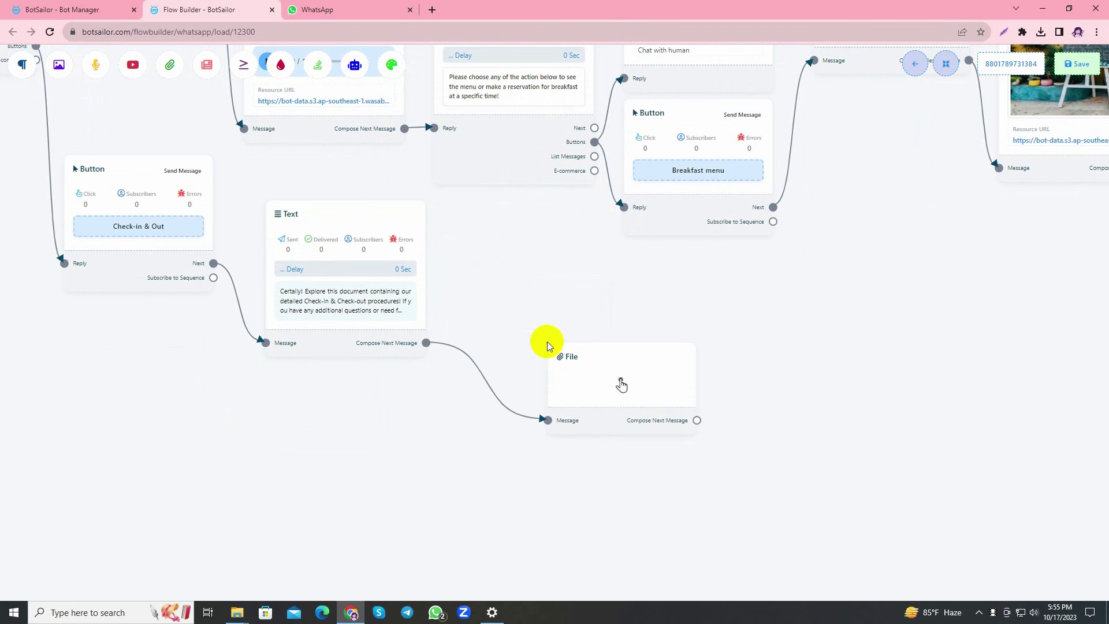
drag(618, 416, 554, 339)
click(559, 339)
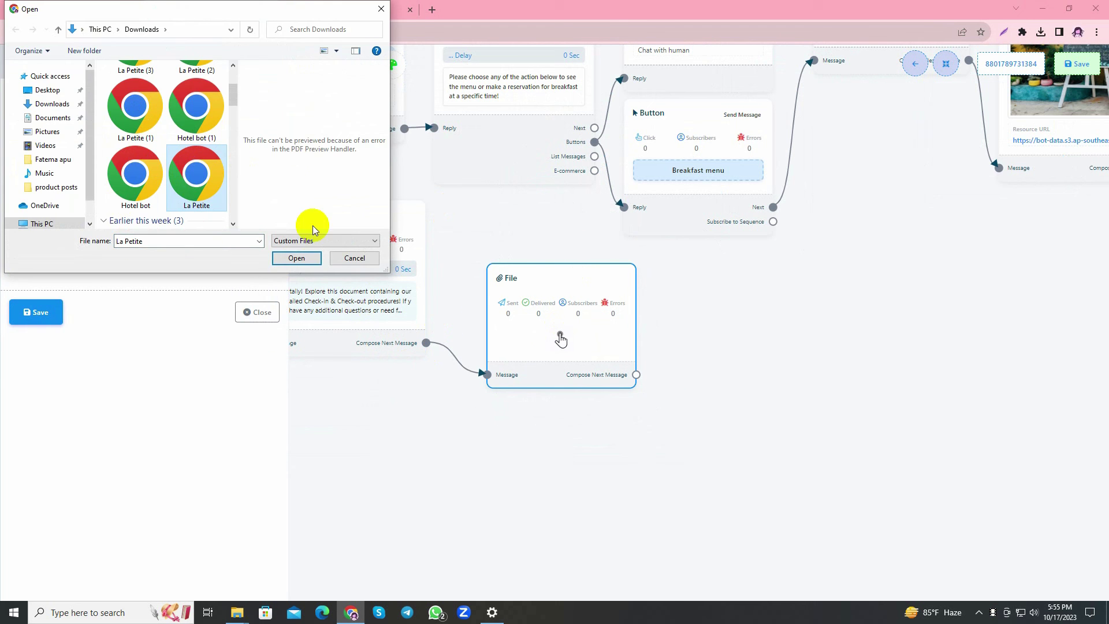
click(298, 254)
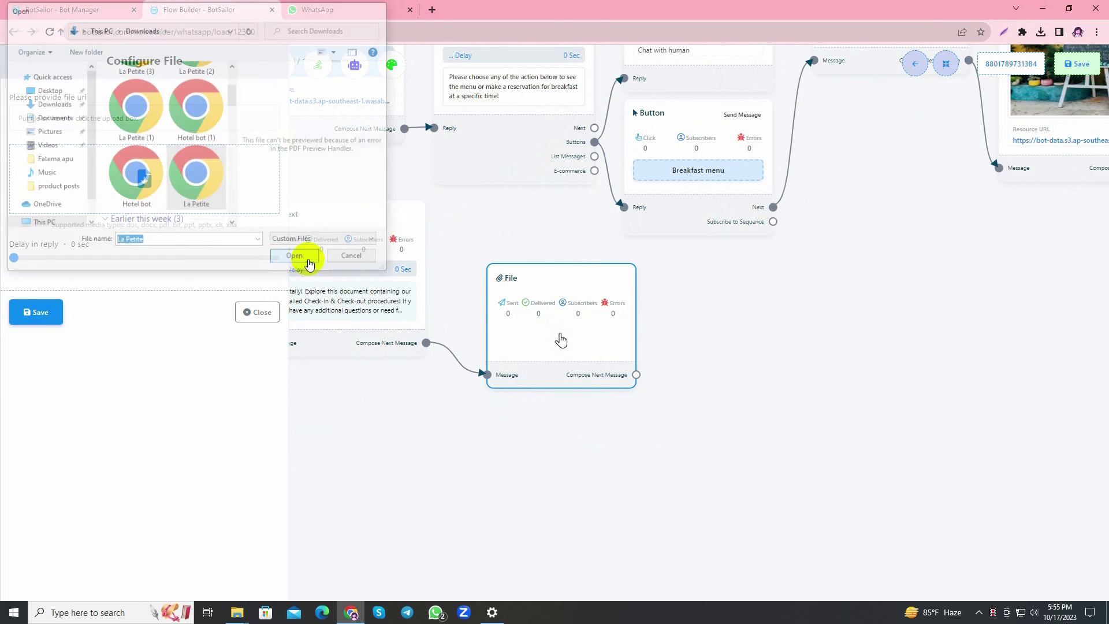
click(36, 312)
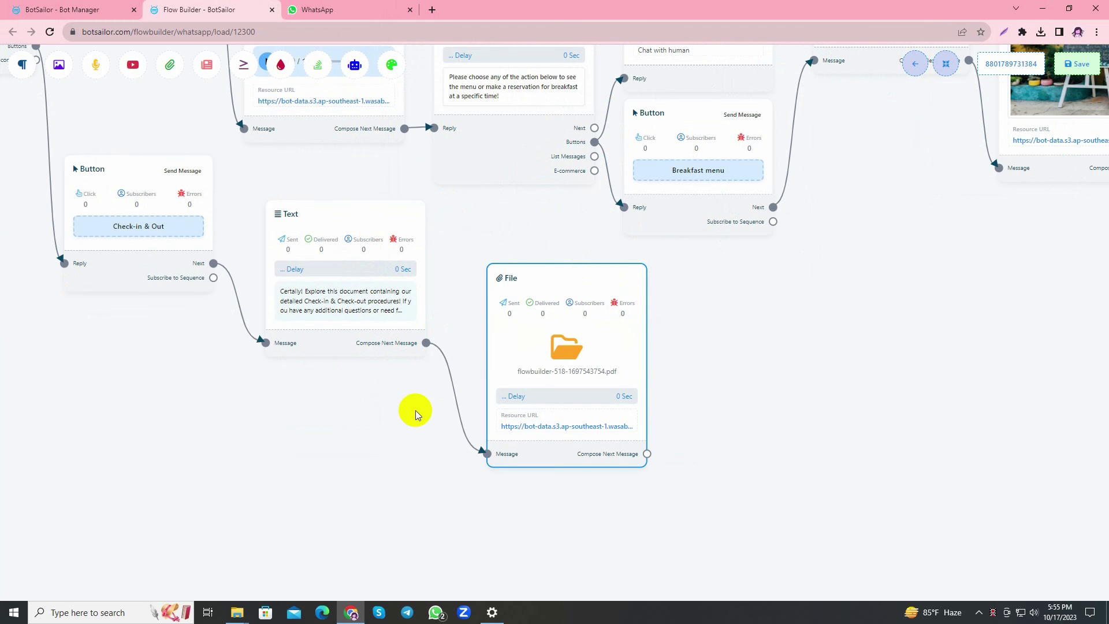
Reopen the File node's settings to check the PDF and save them again.
scroll(369, 414, down, 1)
scroll(369, 413, up, 1)
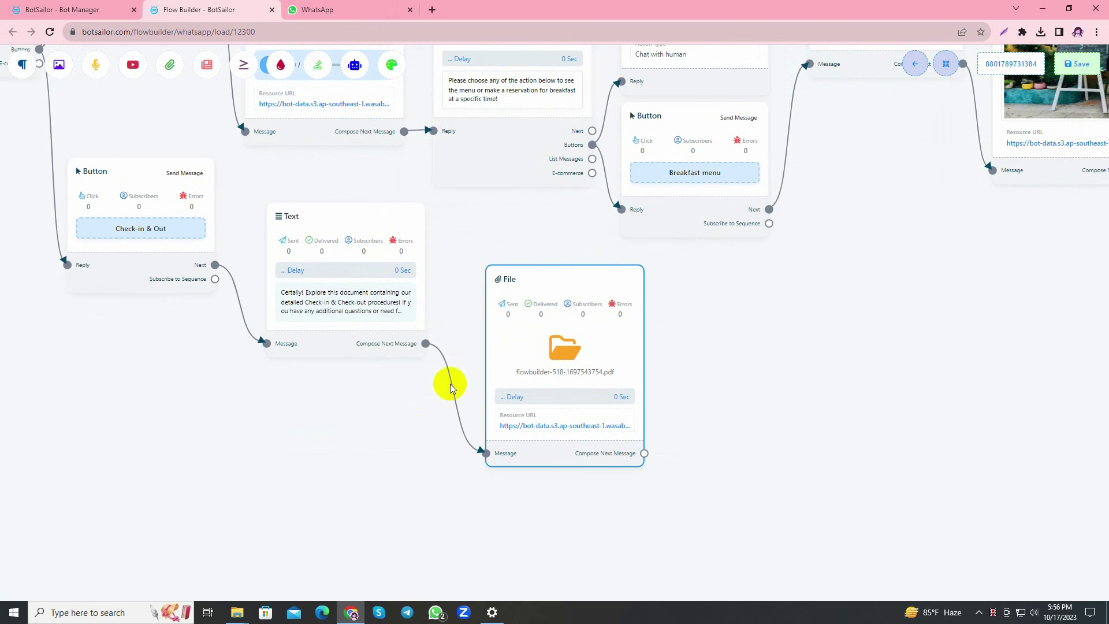
click(553, 333)
drag(12, 95, 94, 95)
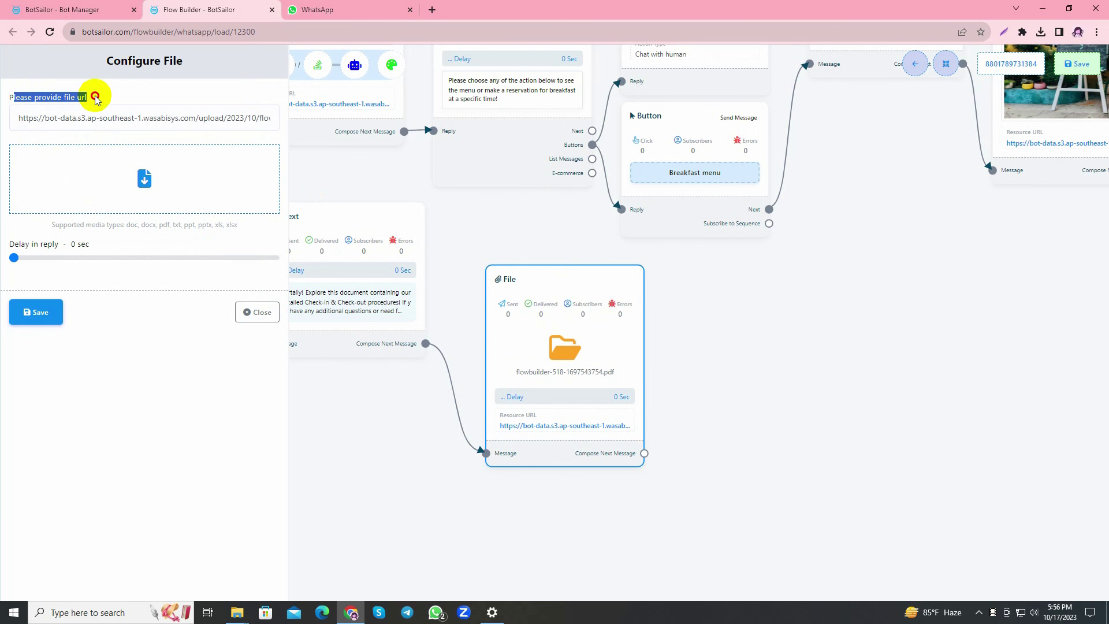
click(96, 100)
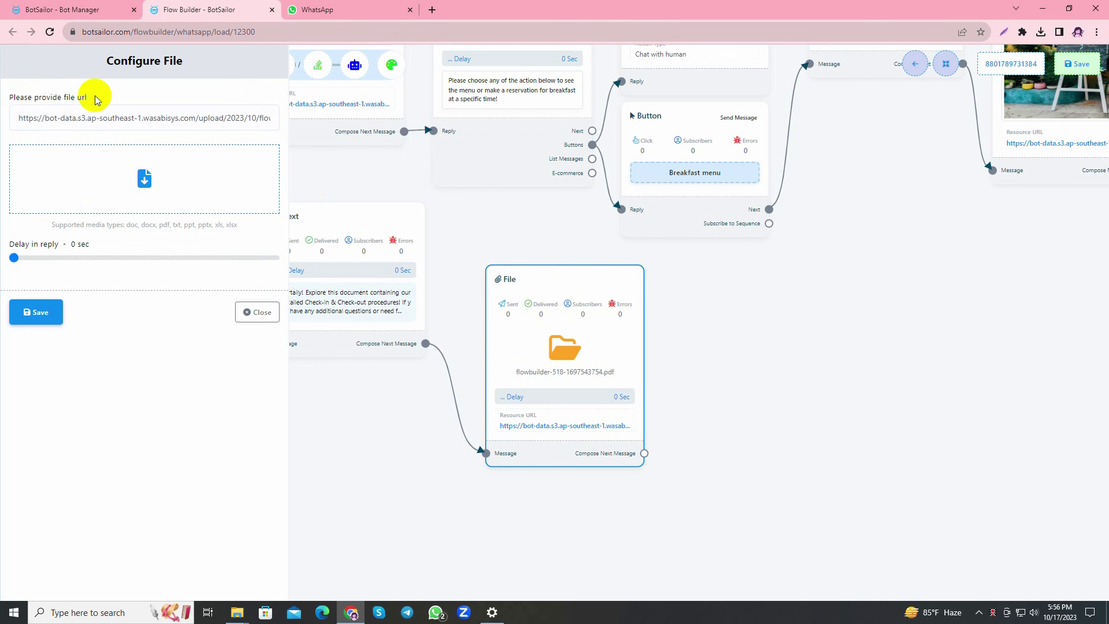
click(34, 312)
Review the full flow chain, save the hotel chatbot flow and go to WhatsApp Web.
scroll(760, 305, down, 4)
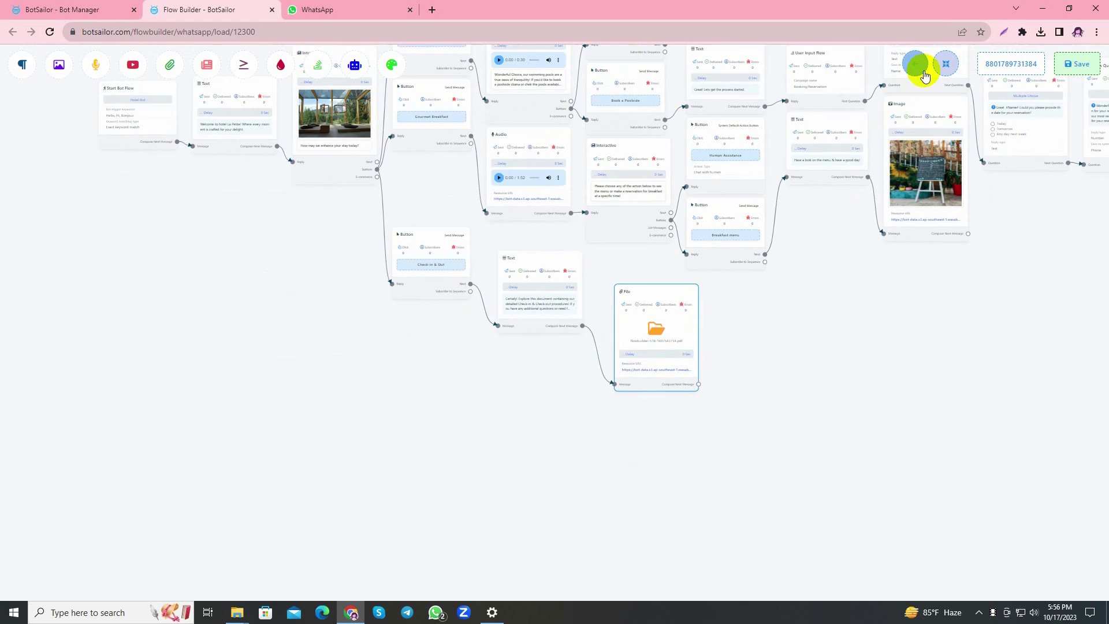
drag(434, 328, 384, 462)
scroll(364, 403, up, 1)
drag(364, 404, 363, 462)
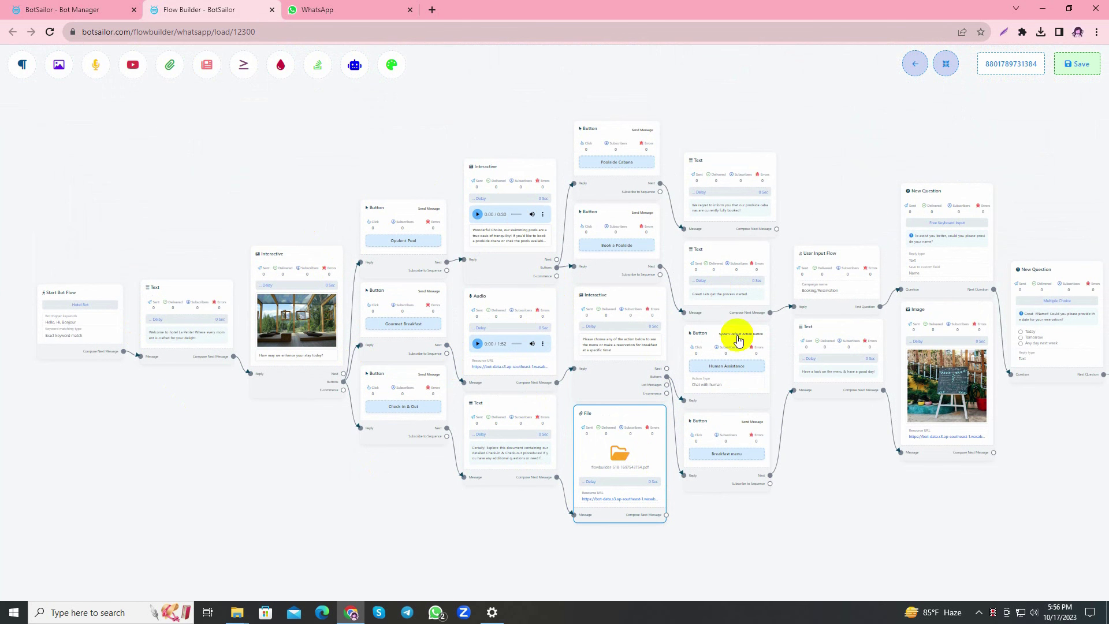
scroll(893, 346, right, 10)
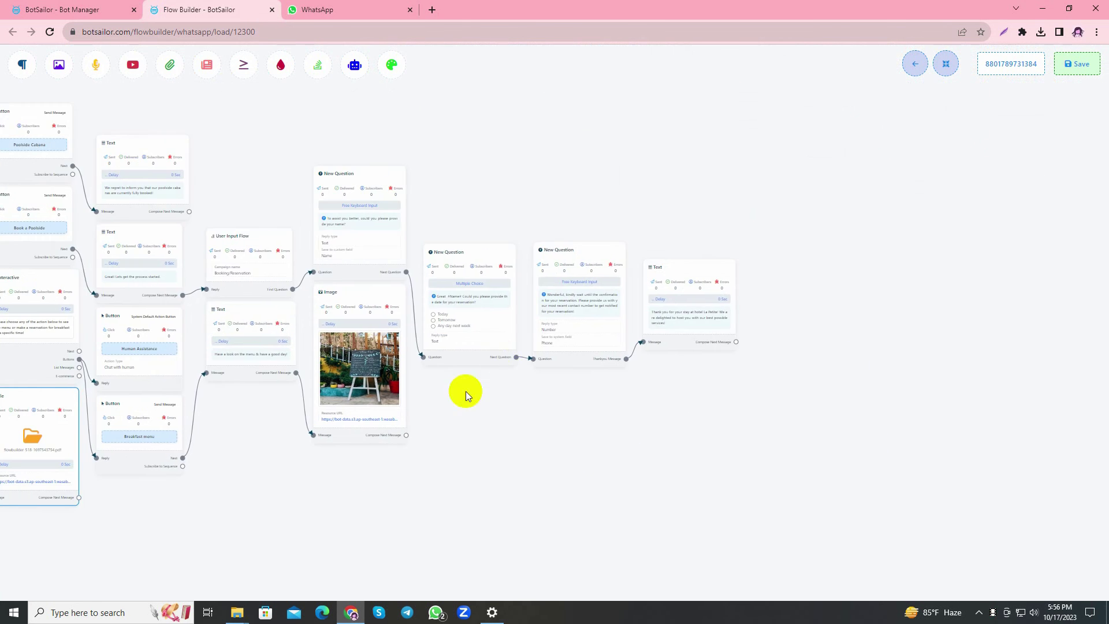
scroll(516, 407, down, 2)
scroll(381, 466, up, 3)
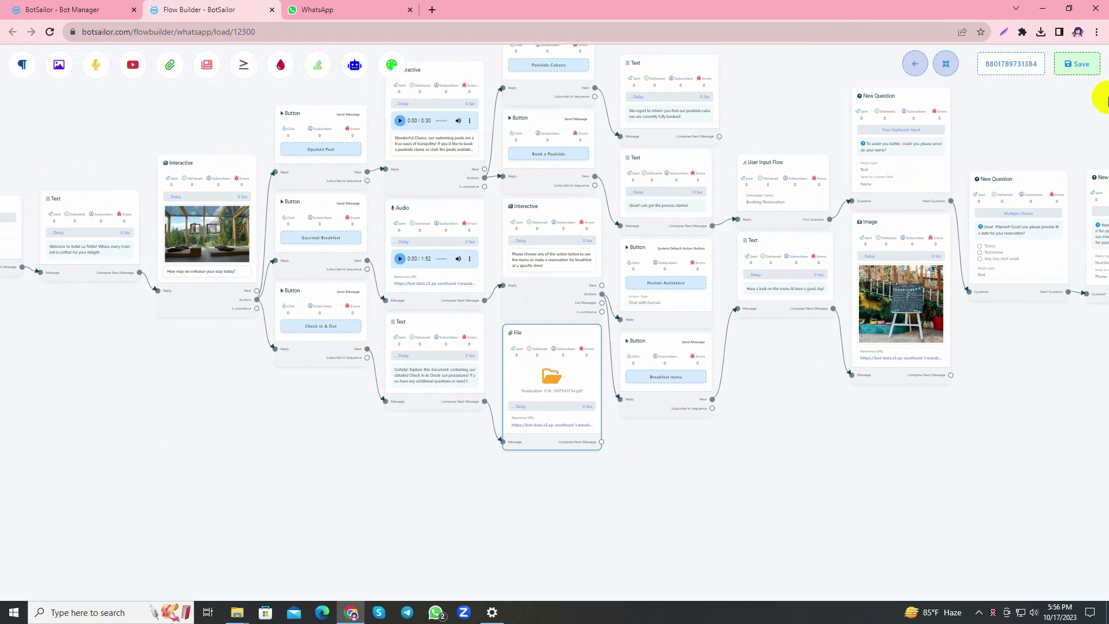
click(1064, 63)
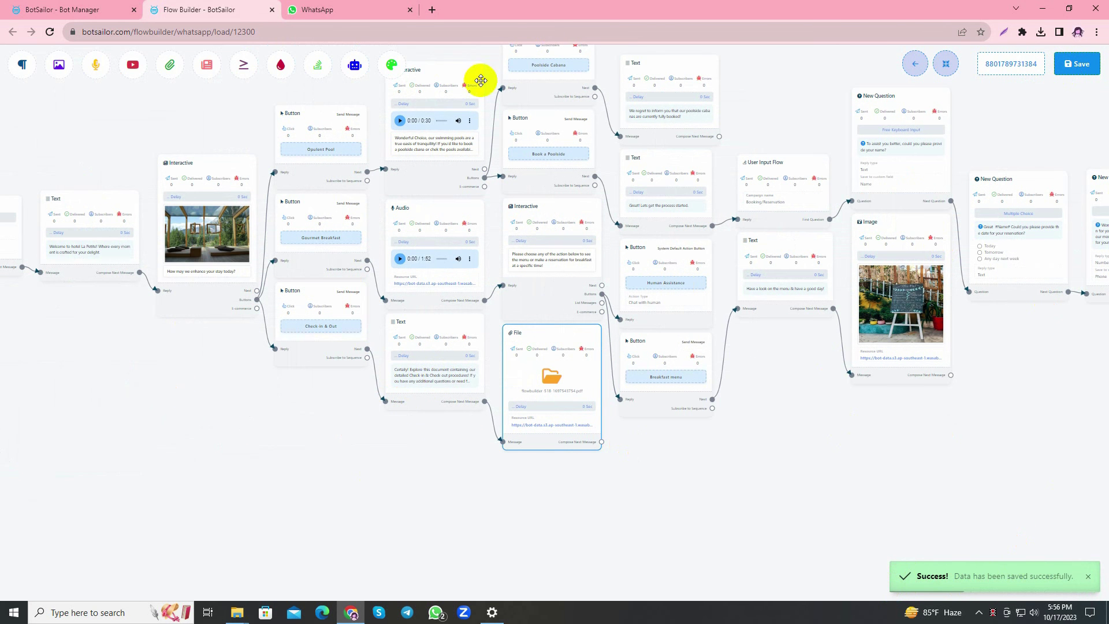
click(341, 11)
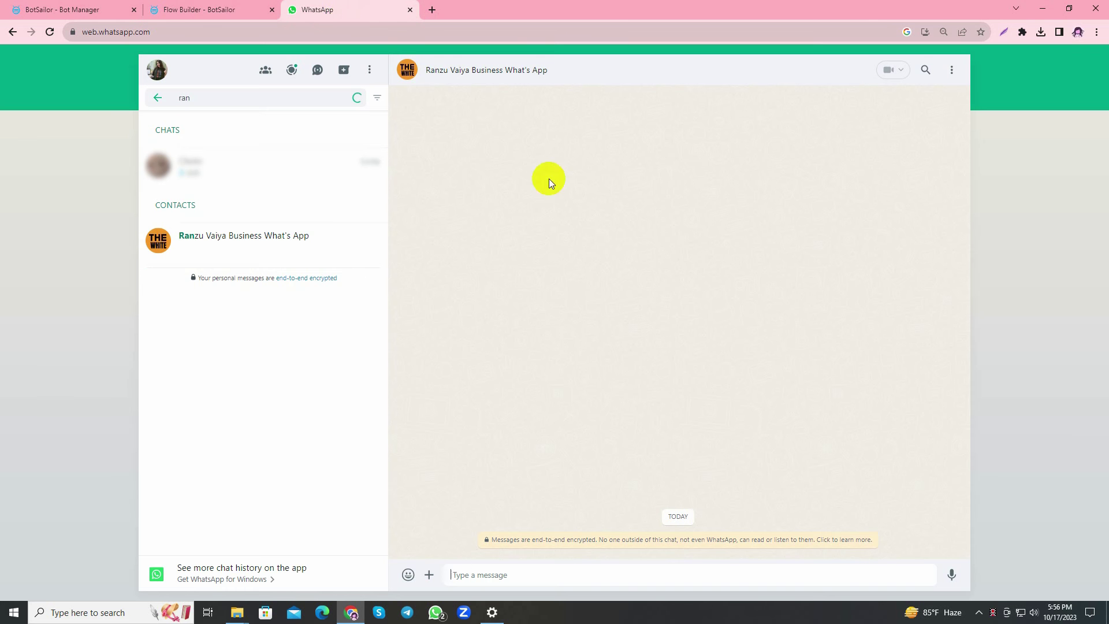
Send 'Bonjour' to the bot, choose Opulent Pool and view its pool video.
click(501, 570)
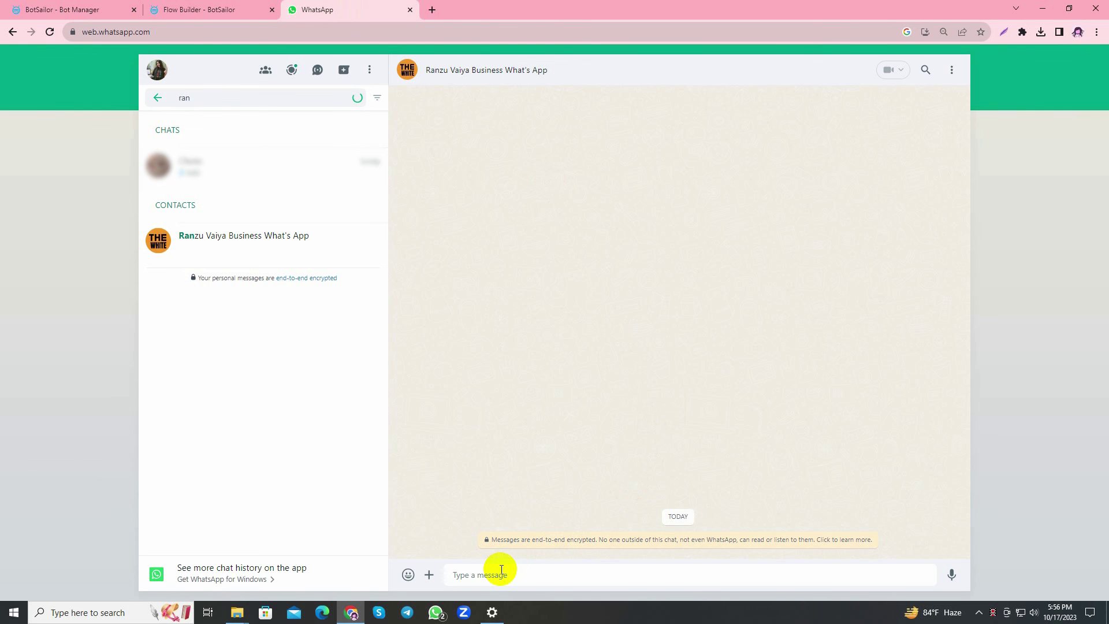
text(Bonjour)
key(Return)
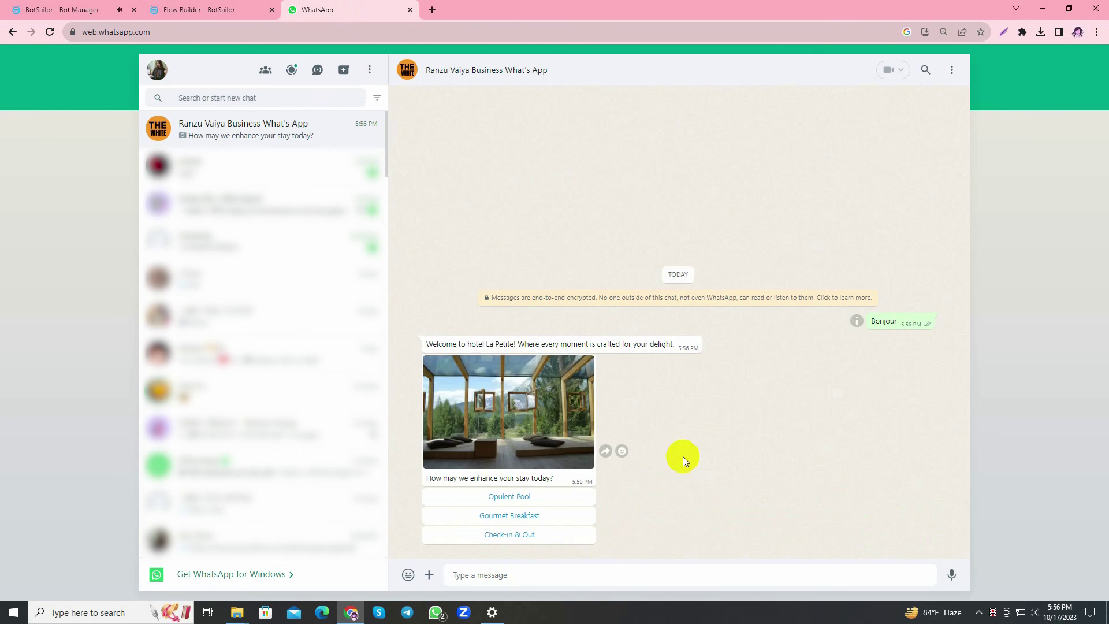
click(521, 498)
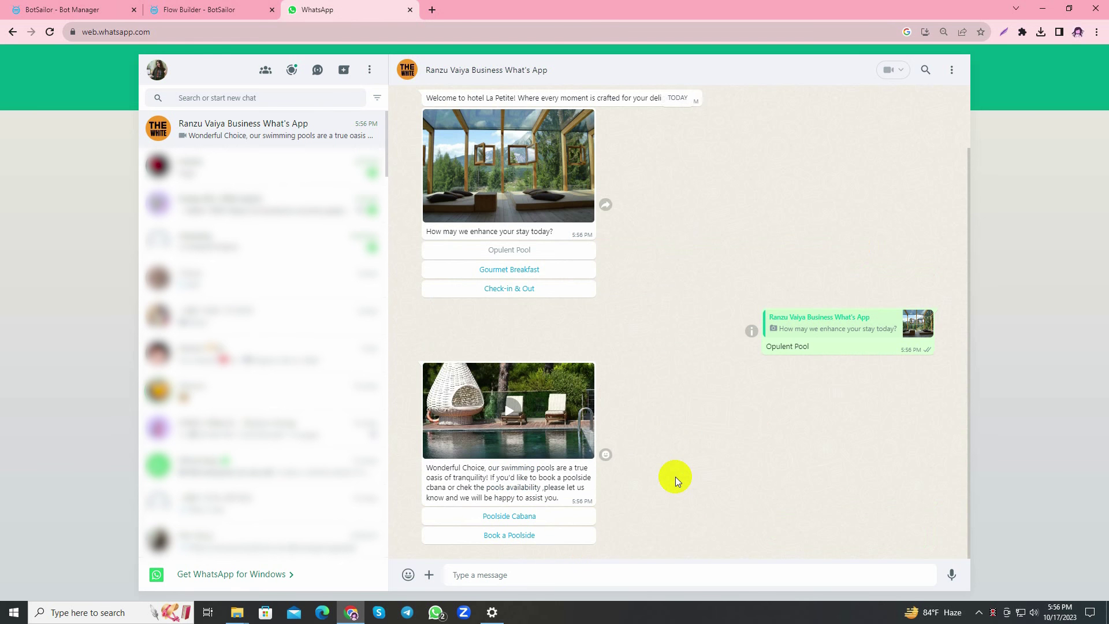
click(500, 433)
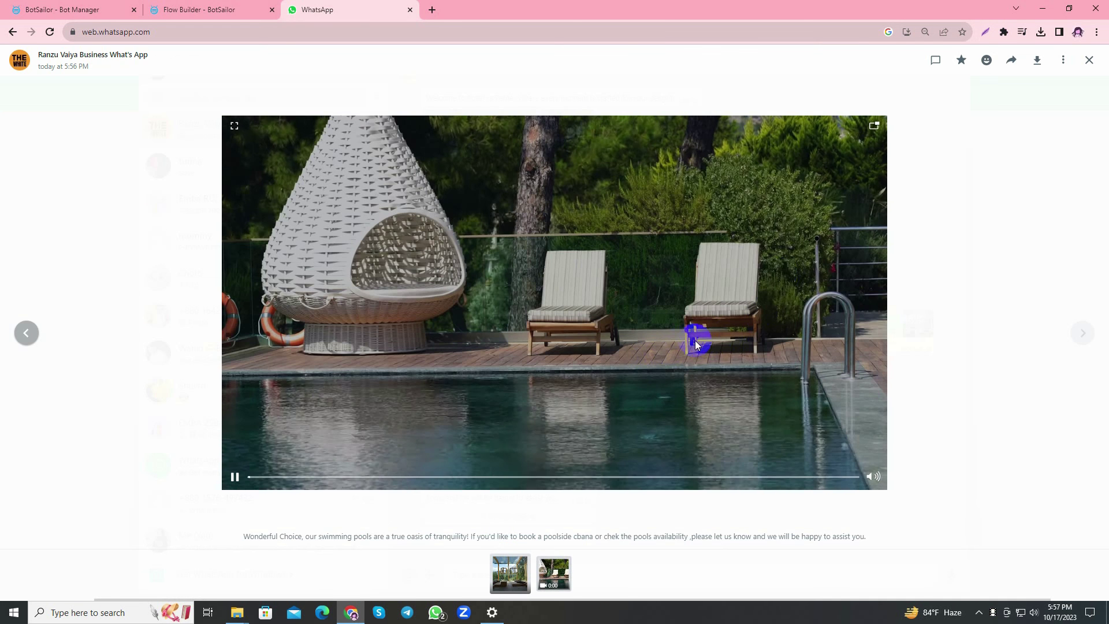
click(1089, 61)
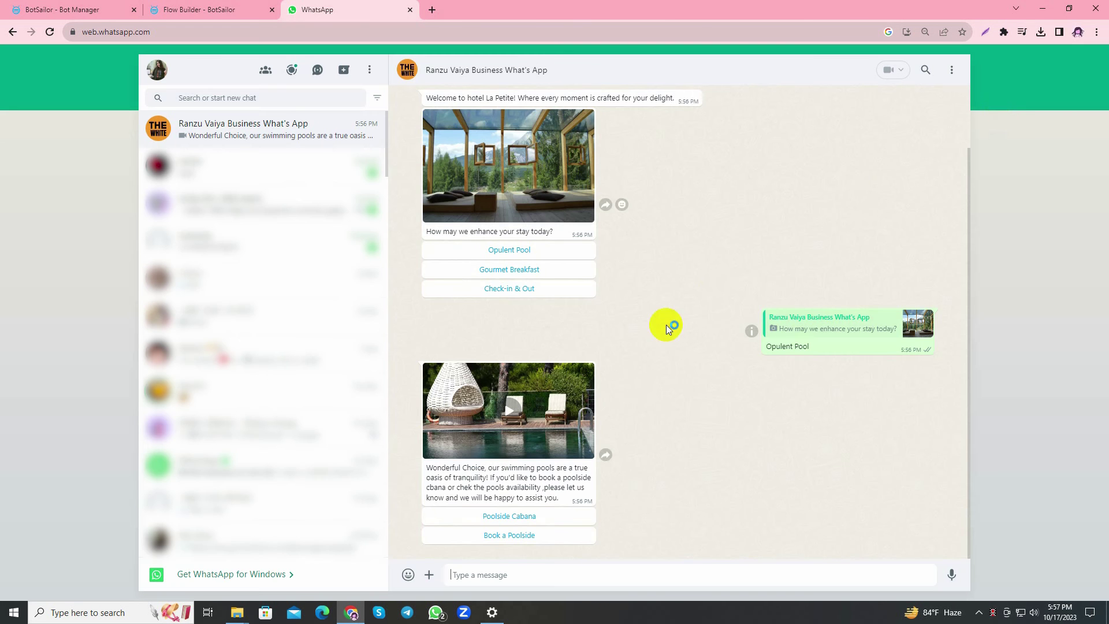
Start a poolside booking and answer the name question with 'Queen'.
click(510, 536)
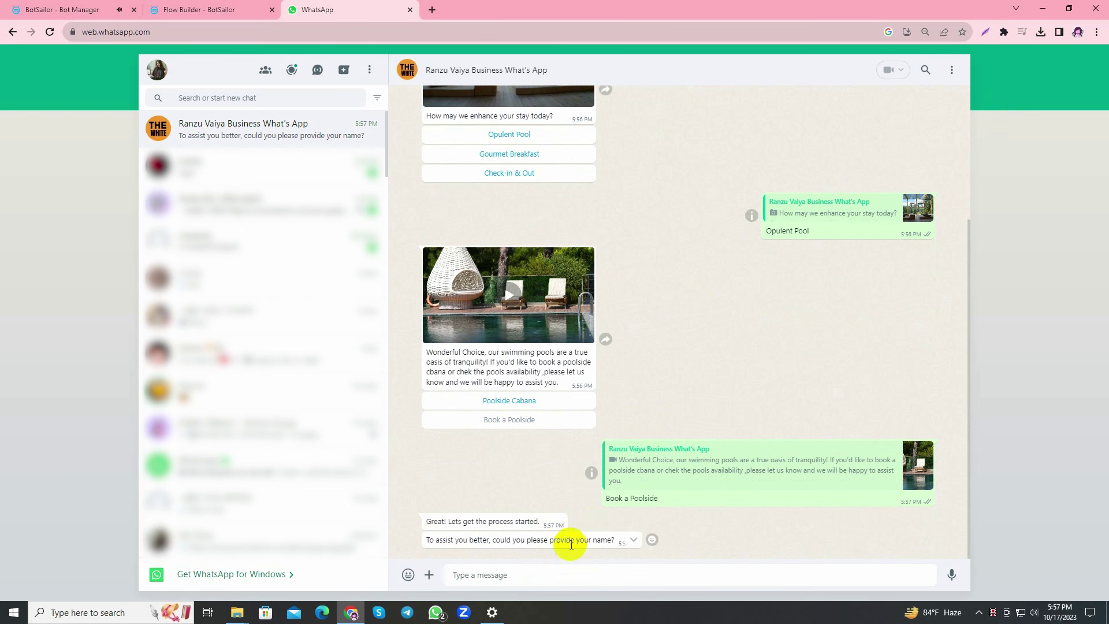
click(511, 570)
text(Quee)
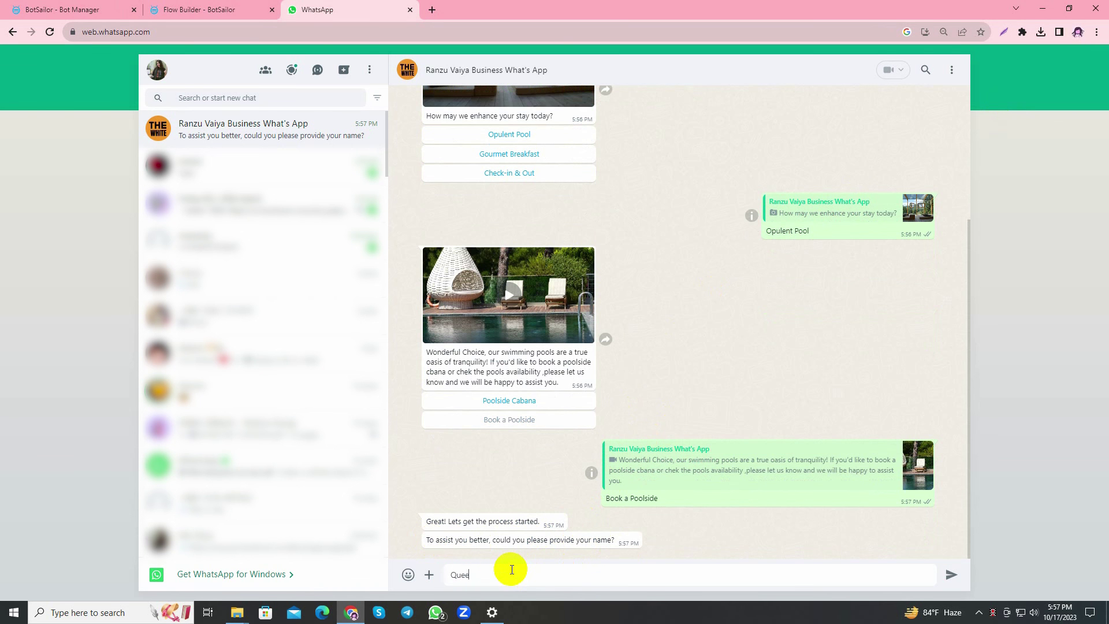
text(n)
key(Return)
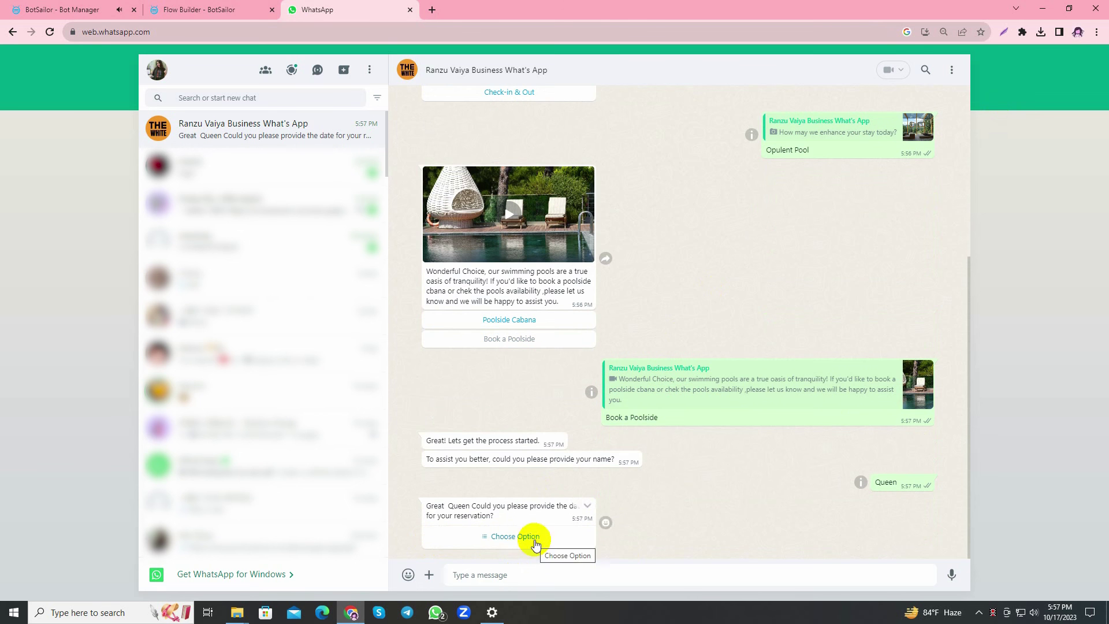
Pick Tomorrow as the reservation date and send a contact number.
click(500, 538)
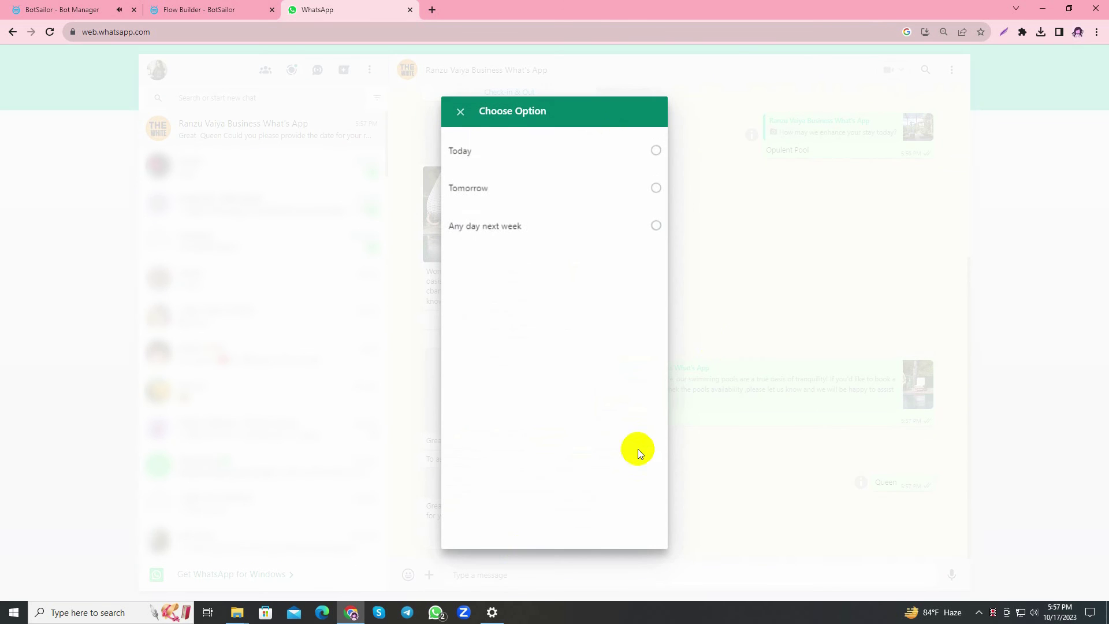
click(656, 188)
click(635, 513)
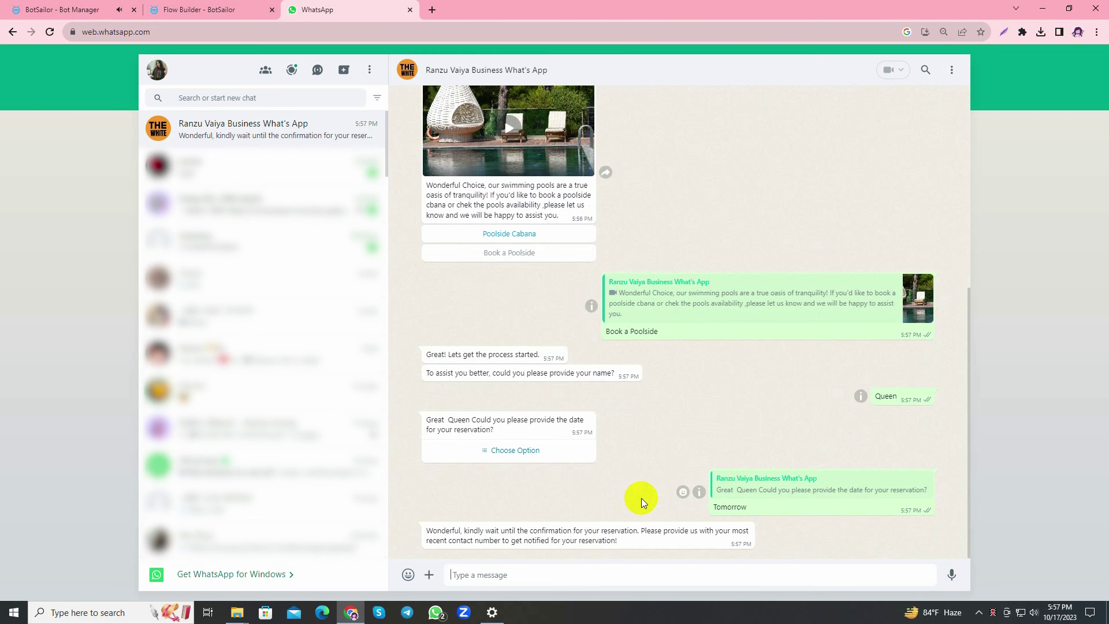
click(526, 575)
text(63529)
key(Return)
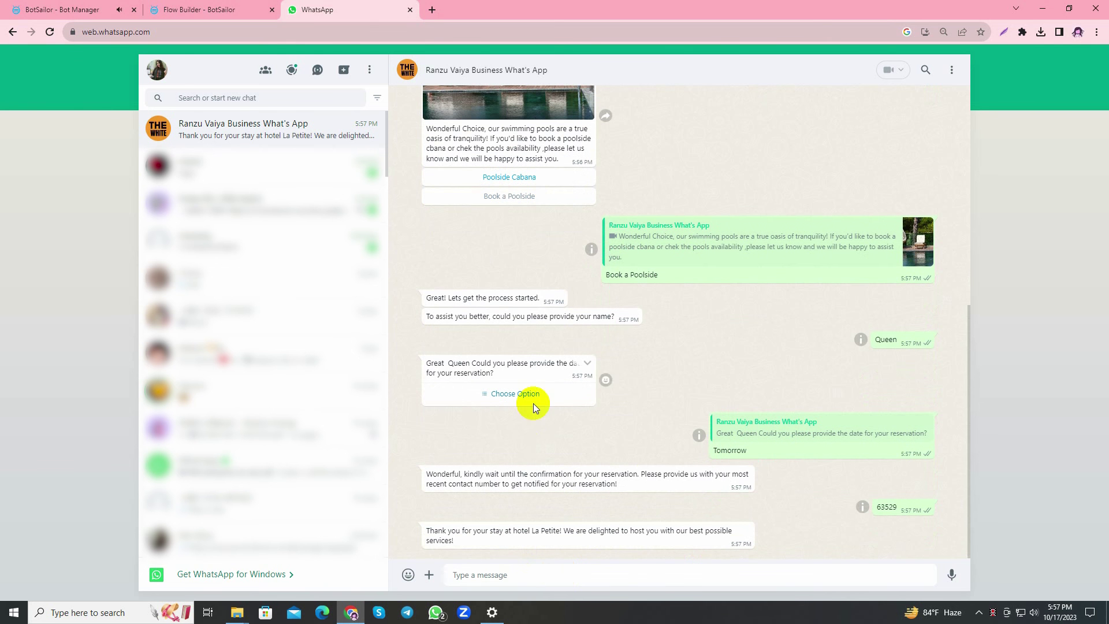
scroll(533, 403, up, 7)
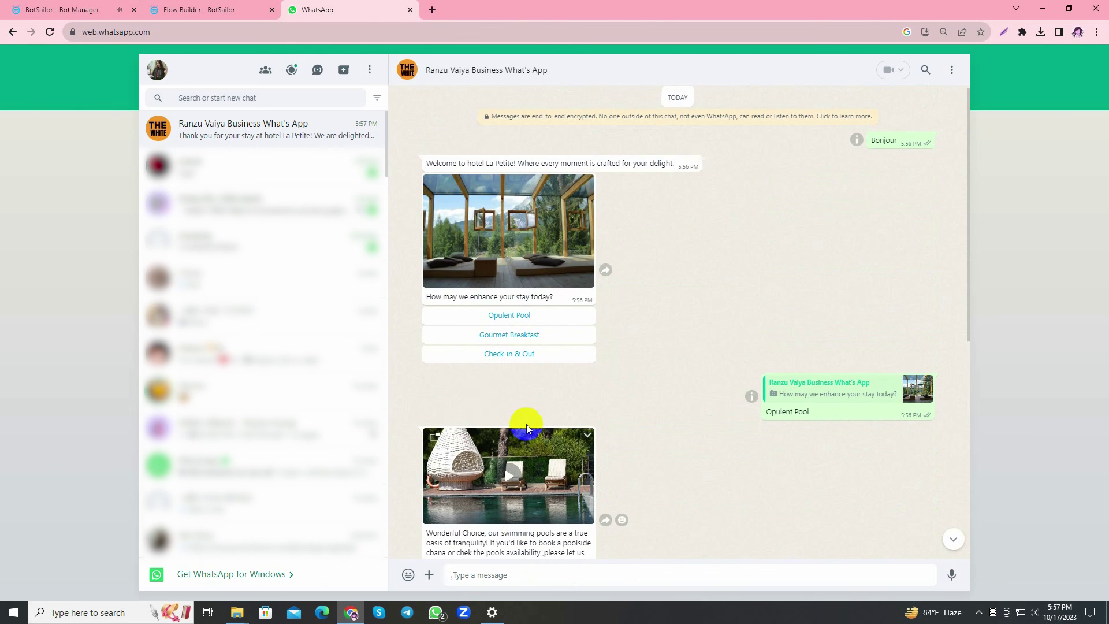
Choose Gourmet Breakfast and request the Breakfast menu photo.
click(494, 335)
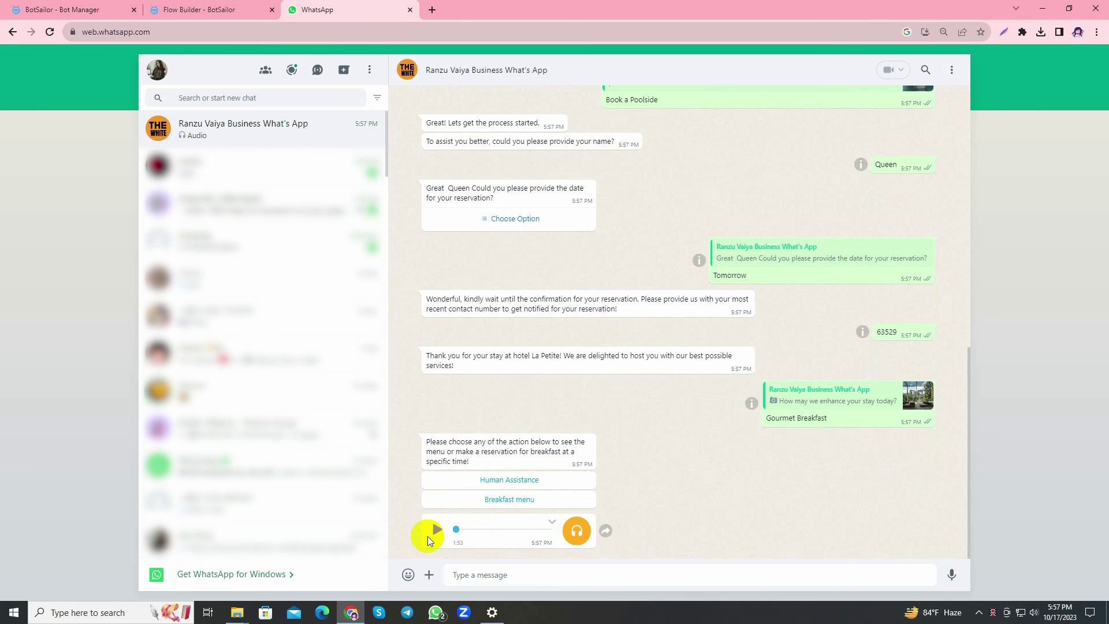
click(504, 499)
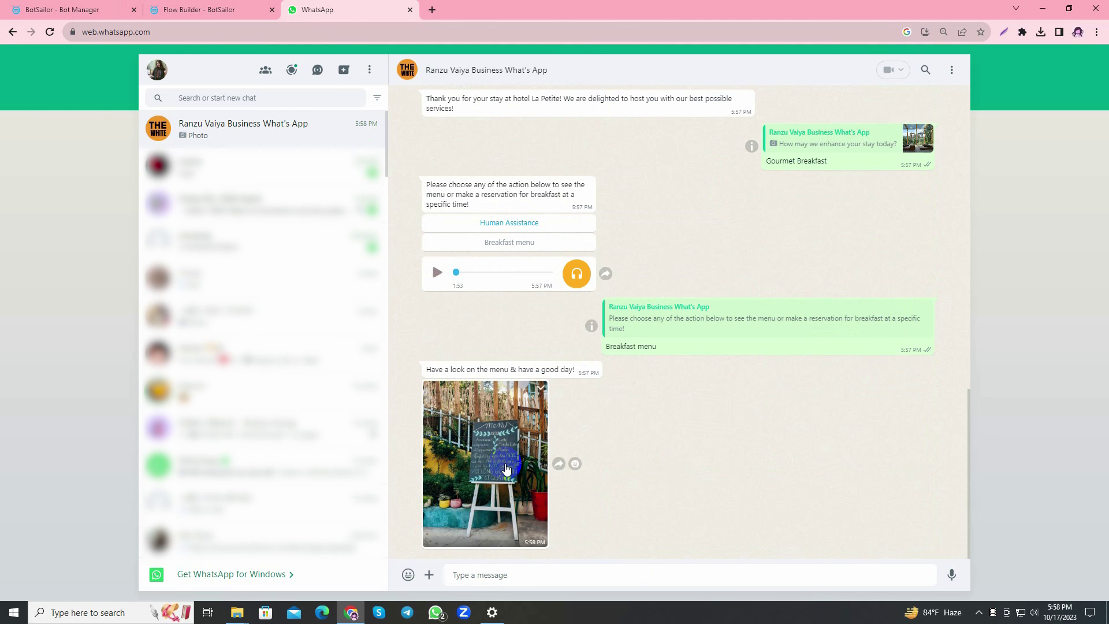
scroll(506, 469, up, 10)
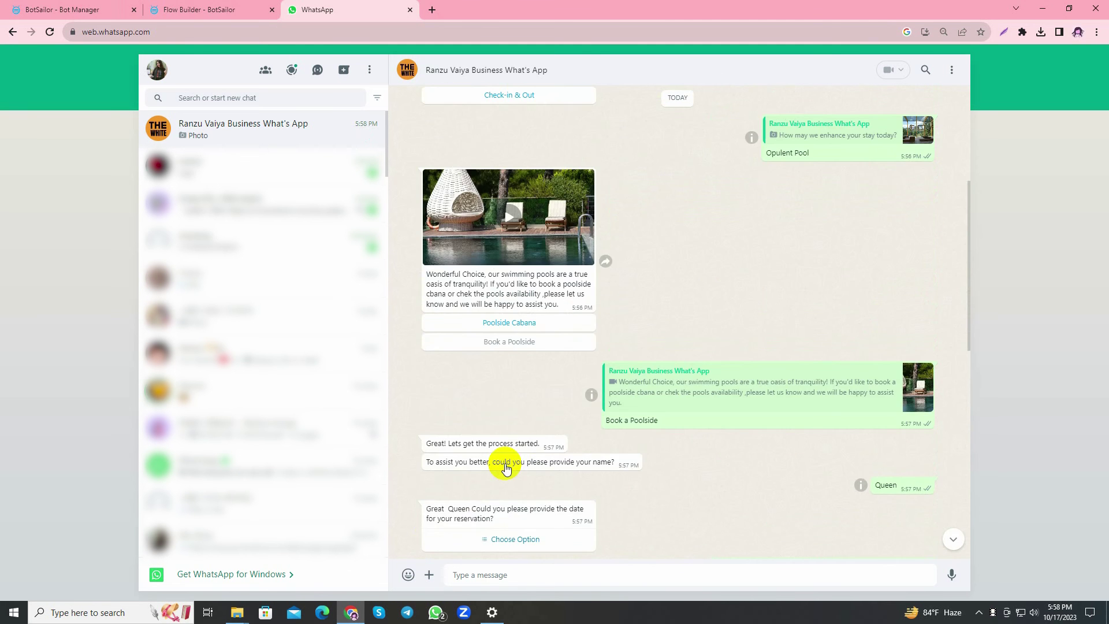
scroll(506, 469, up, 5)
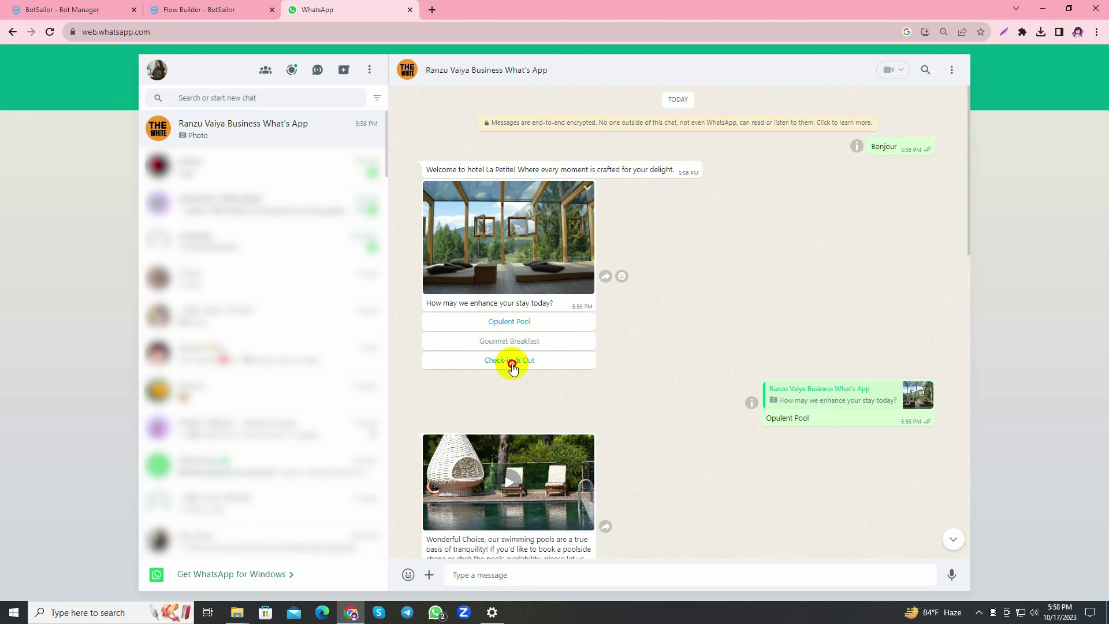
Choose Check-in & Out, then download and view the Untitled.pdf reply.
click(512, 361)
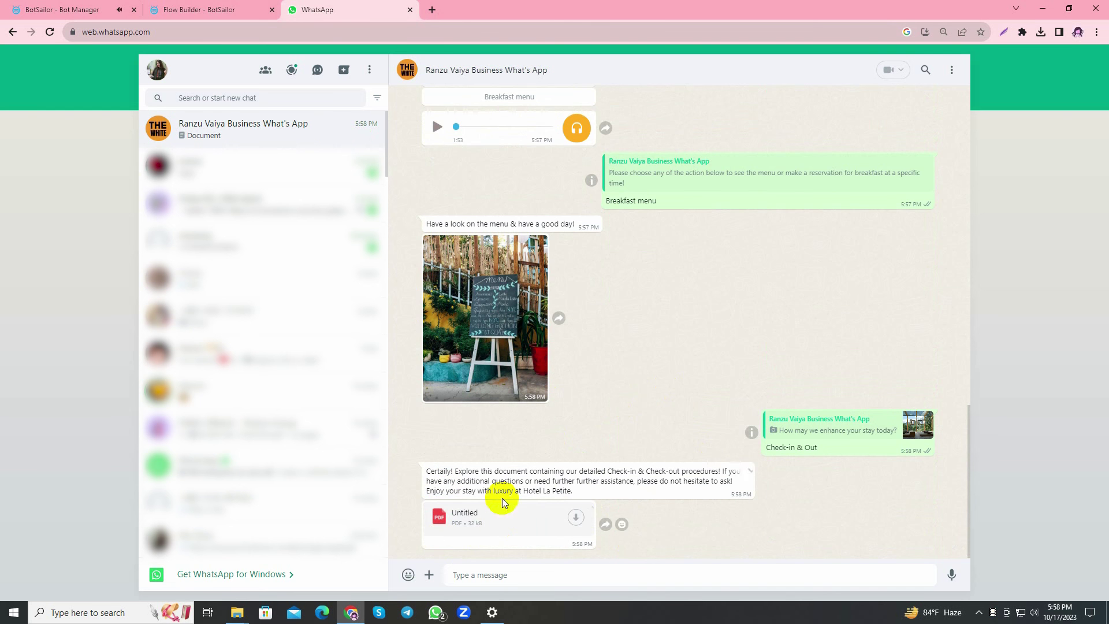
click(575, 517)
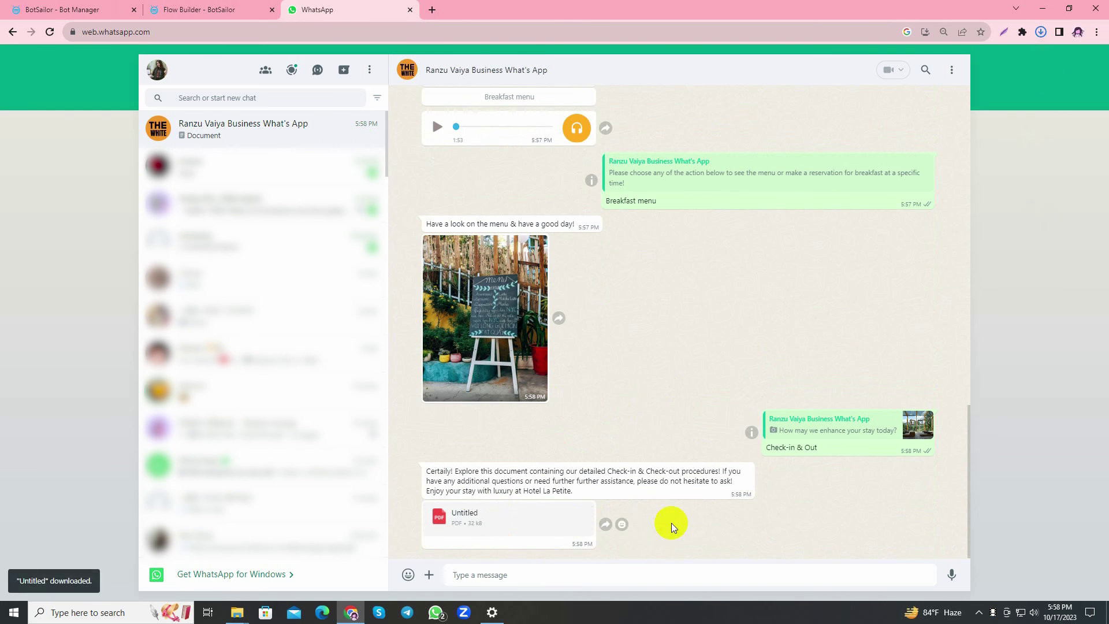
click(1040, 32)
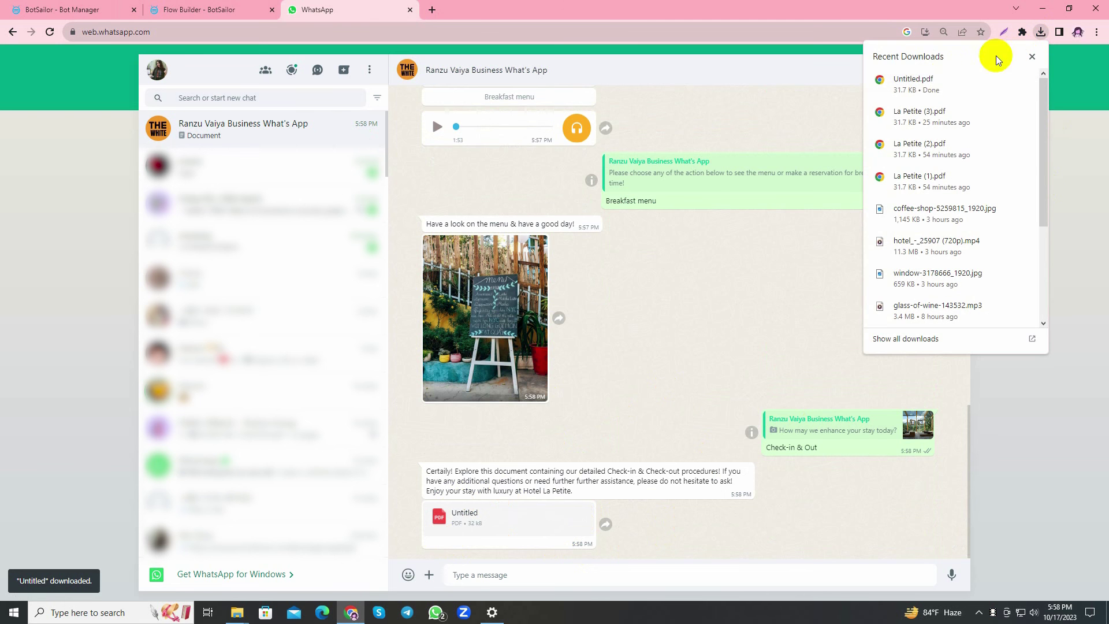
click(869, 79)
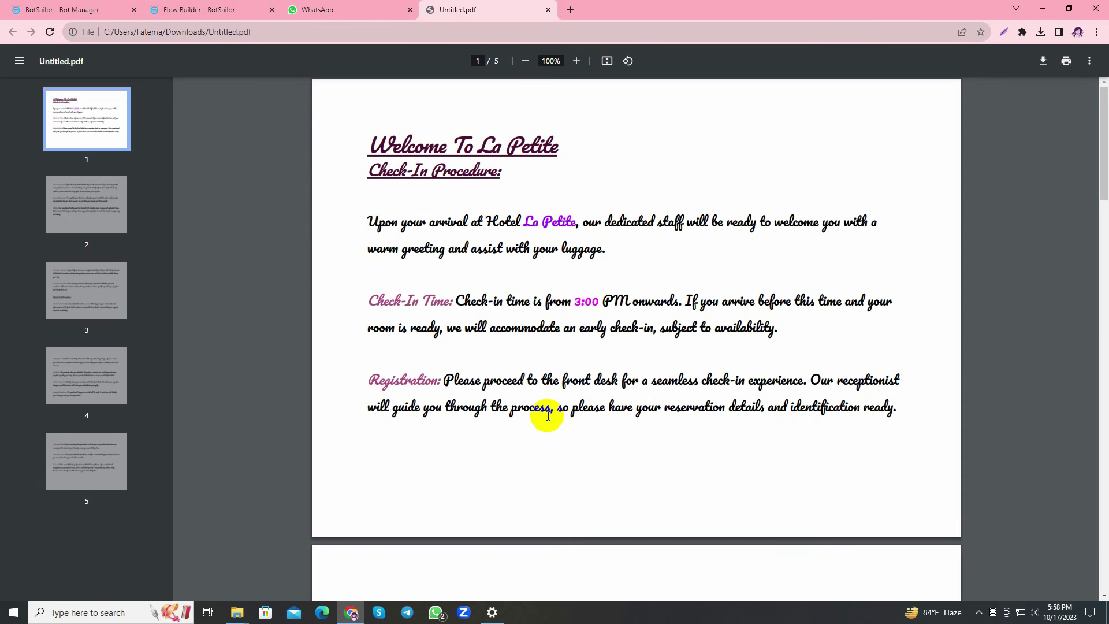
scroll(585, 406, down, 3)
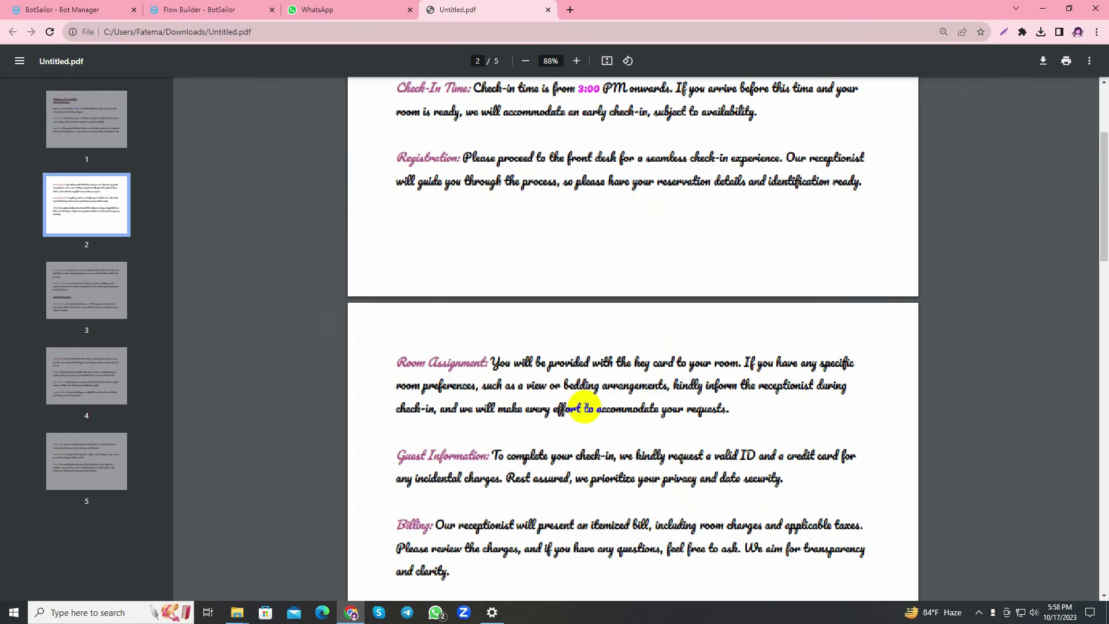
scroll(583, 404, up, 3)
click(548, 9)
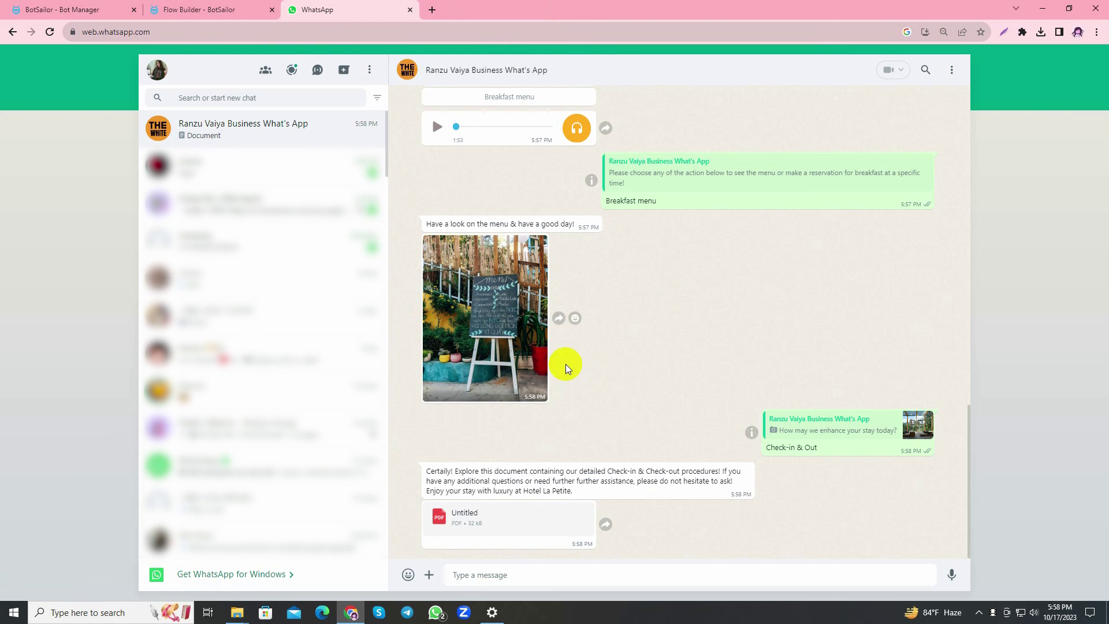
Return to the Bot Manager and open the Chat with Human action-button flow.
scroll(809, 243, down, 1)
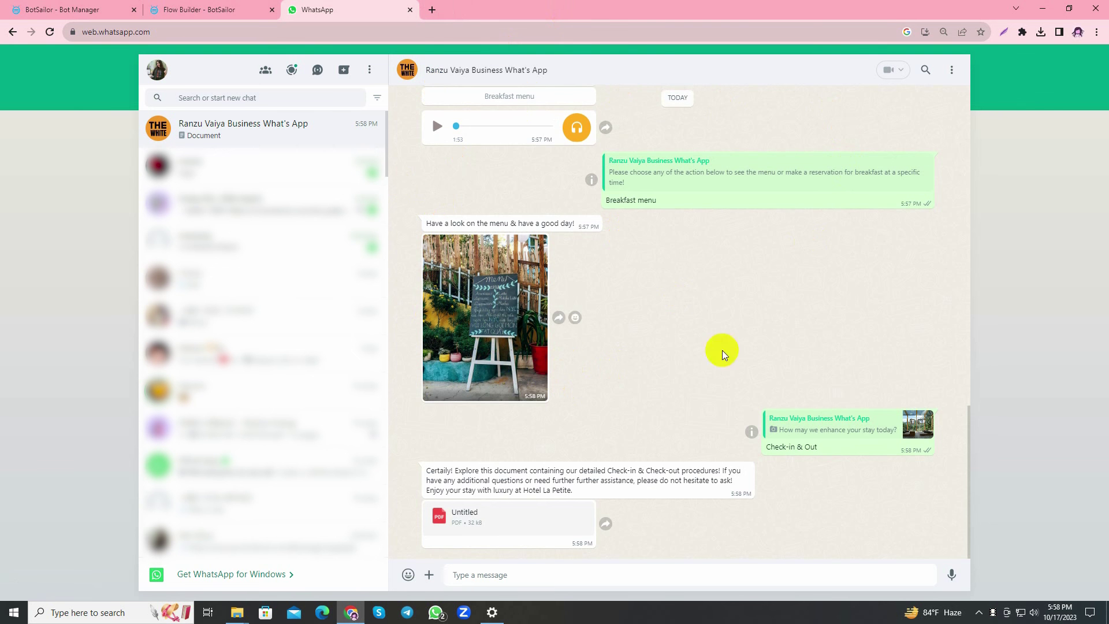
click(231, 8)
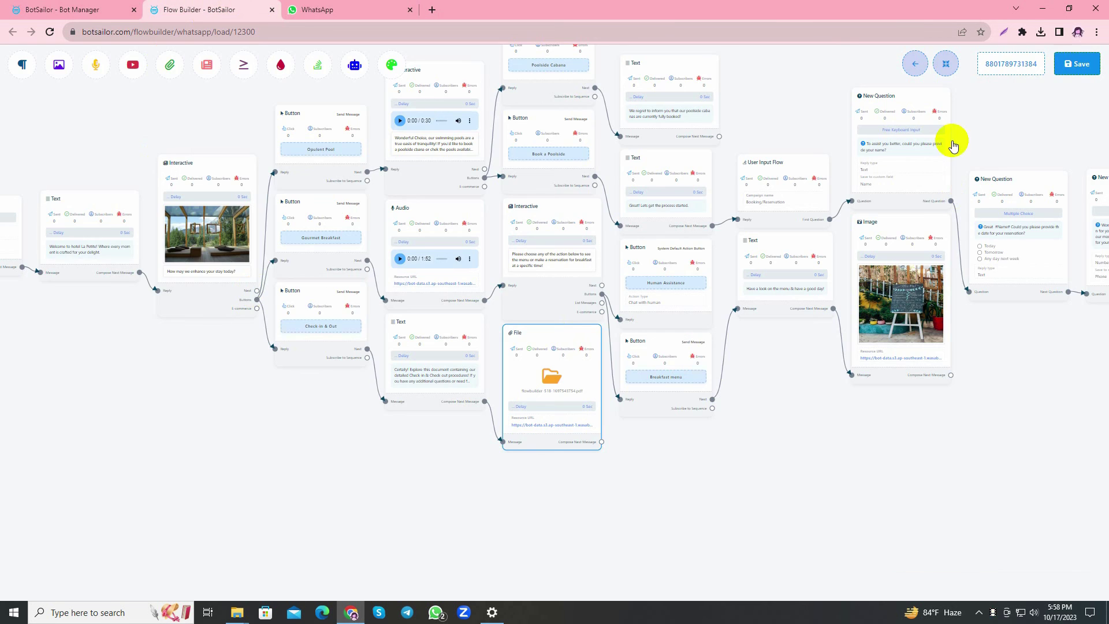
click(915, 63)
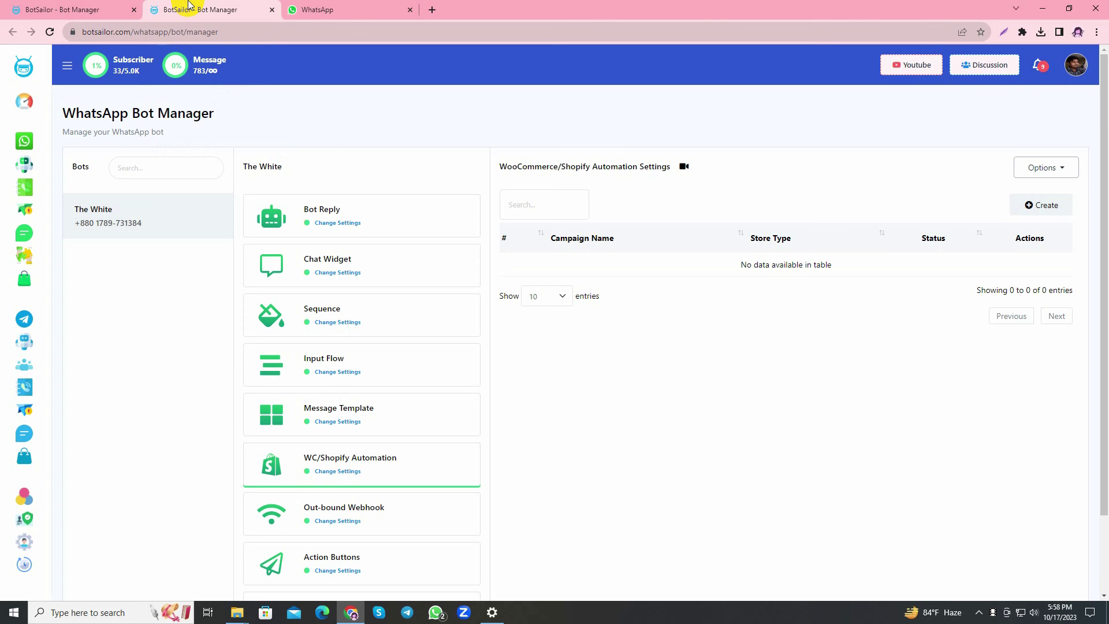
scroll(331, 318, down, 1)
scroll(331, 318, down, 1)
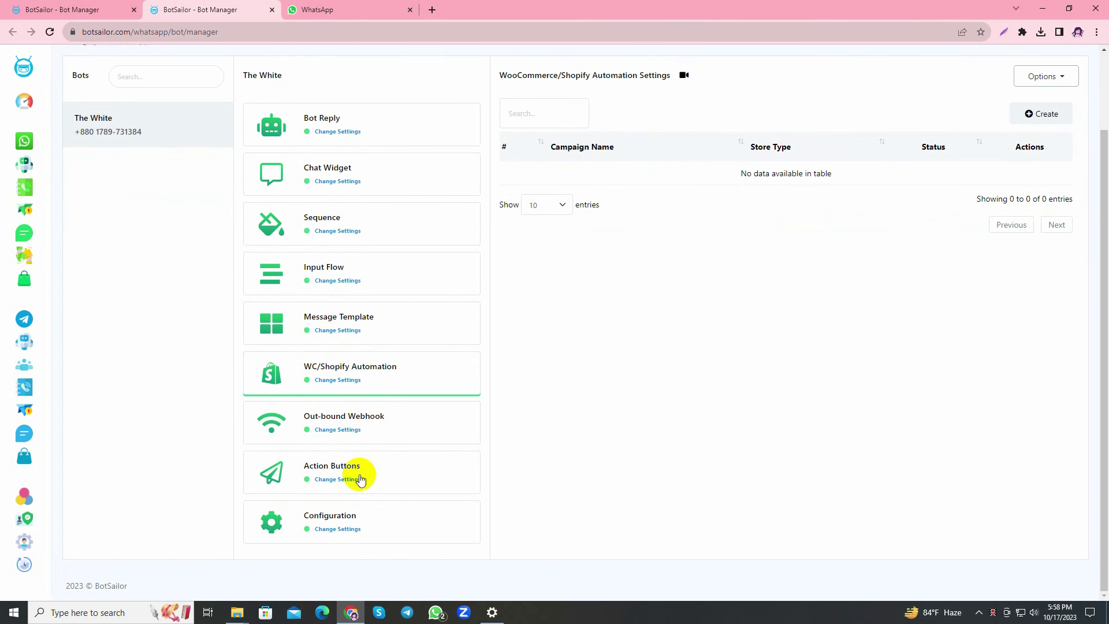
click(355, 481)
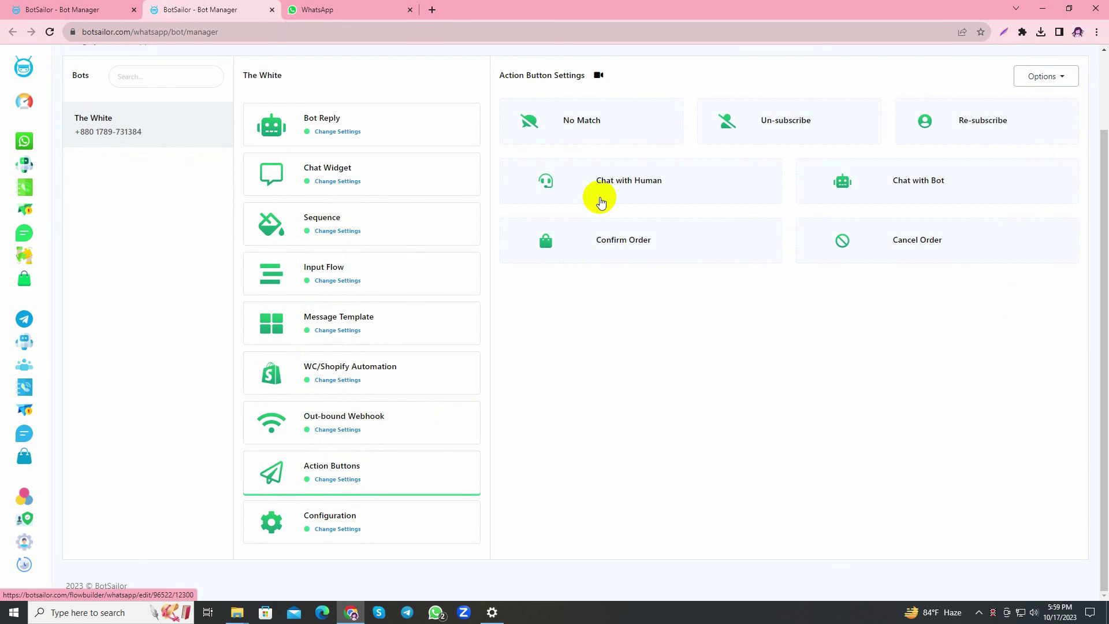
click(605, 181)
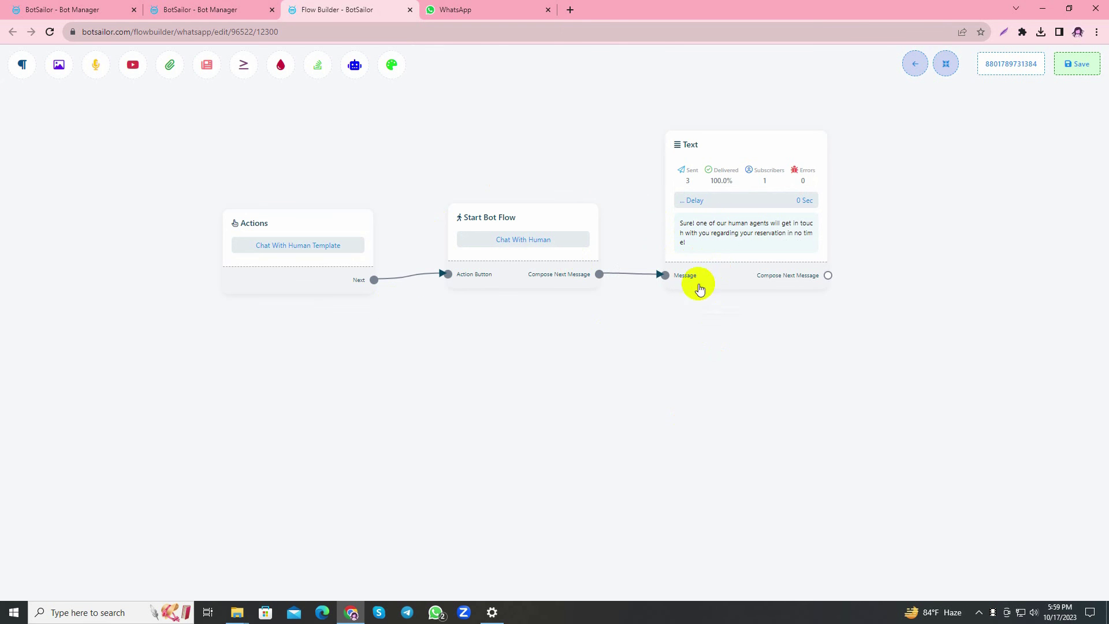
Exit the Chat with Human flow builder, confirming Leave without saving.
scroll(584, 363, up, 3)
scroll(573, 372, down, 3)
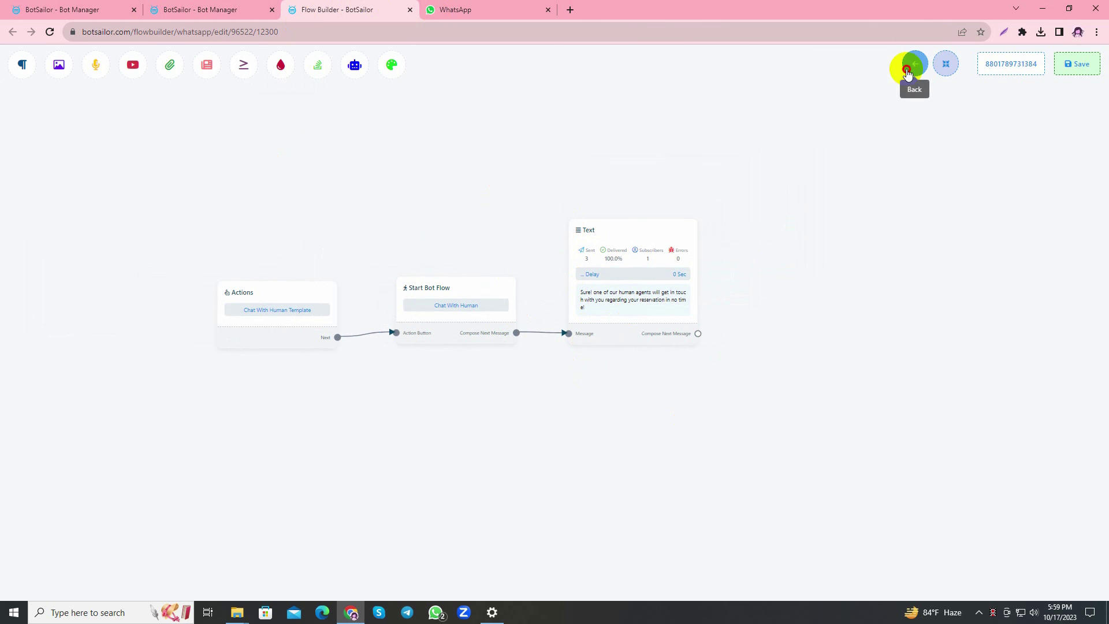
click(915, 63)
click(603, 110)
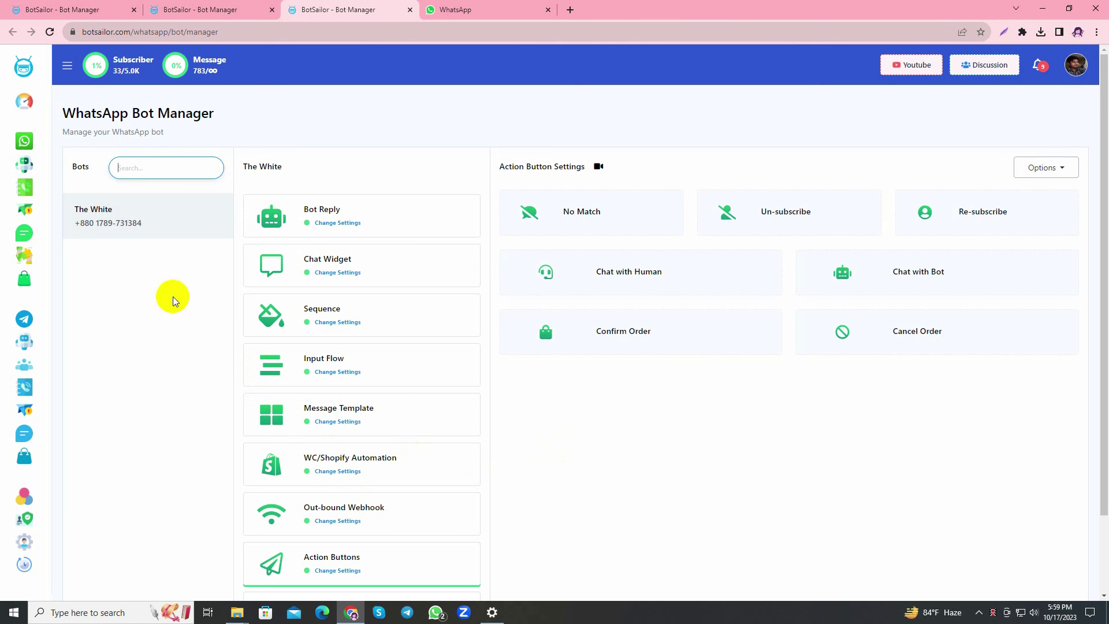
Open the Dashboard from the left sidebar.
click(24, 108)
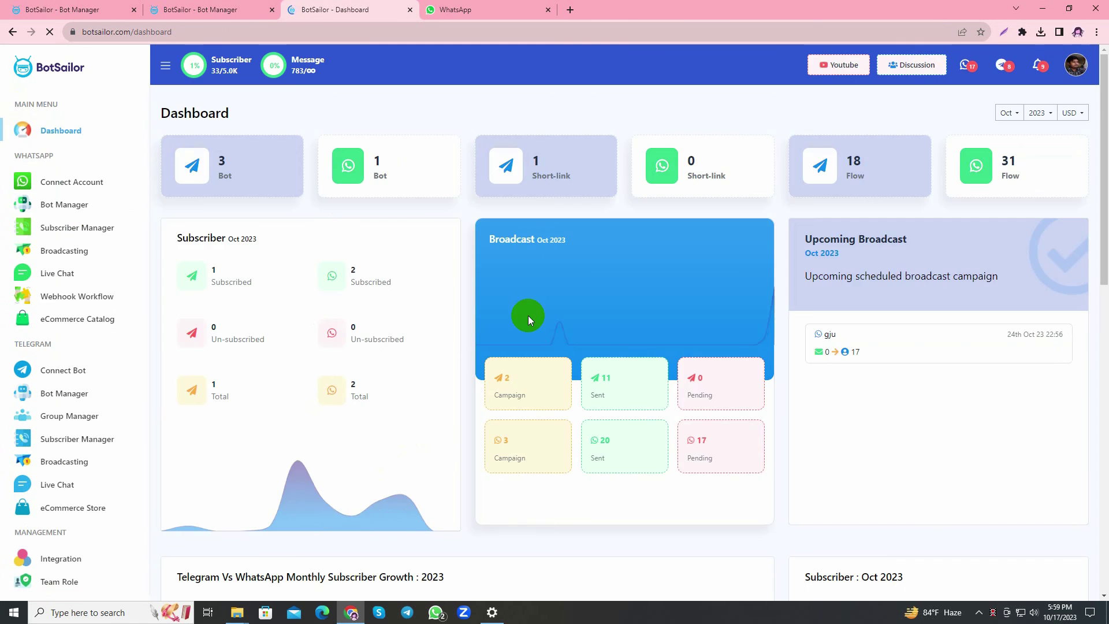